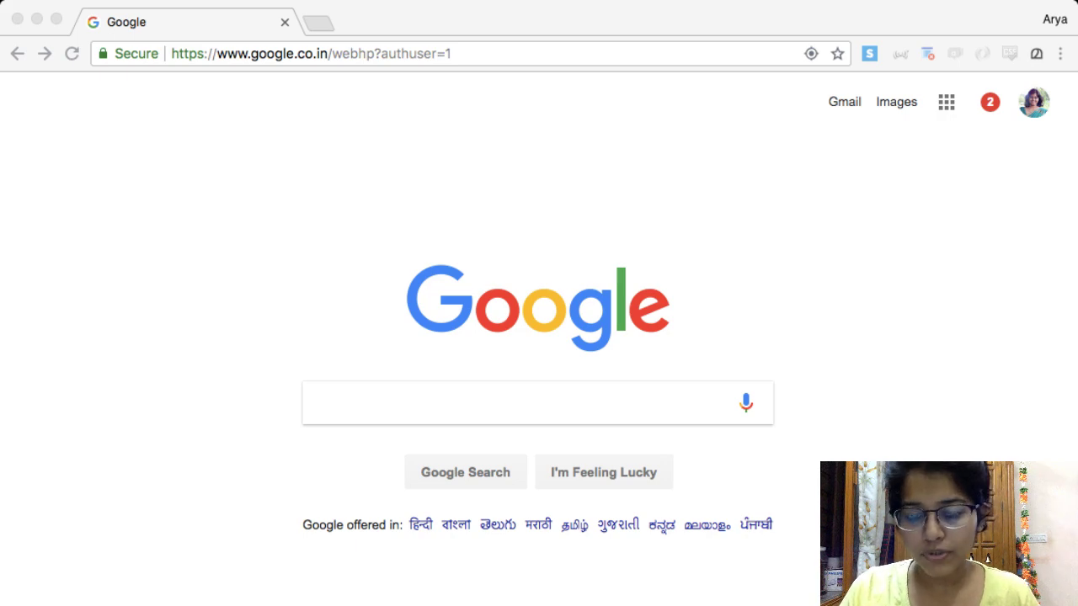
Step: Search Google for "dialogflow" and open the official dialogflow.com site from the results
key("super+Tab")
left_click(539, 402)
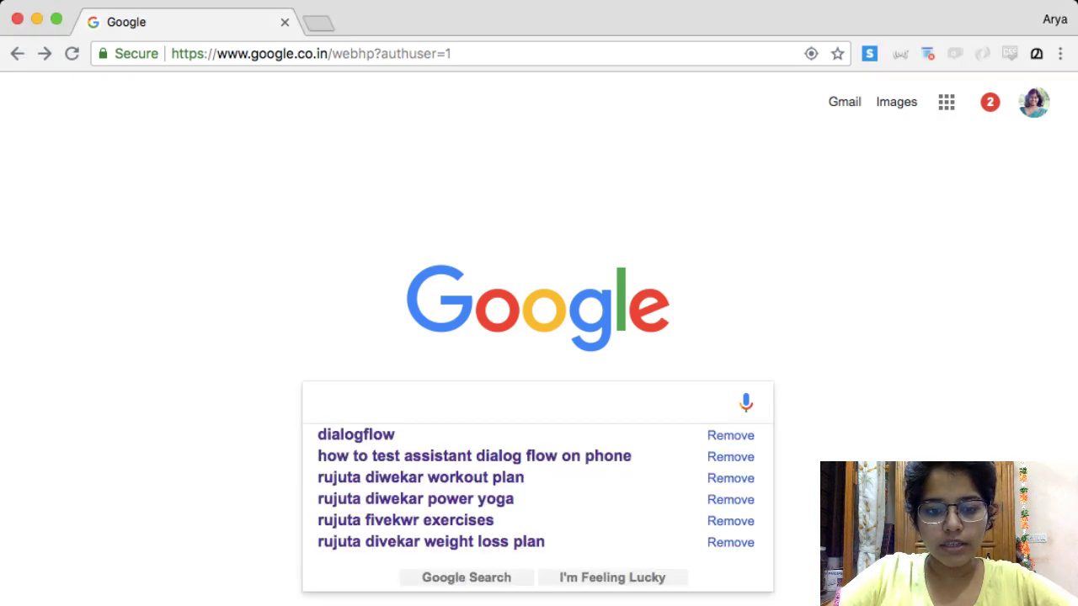
type("dialogflow")
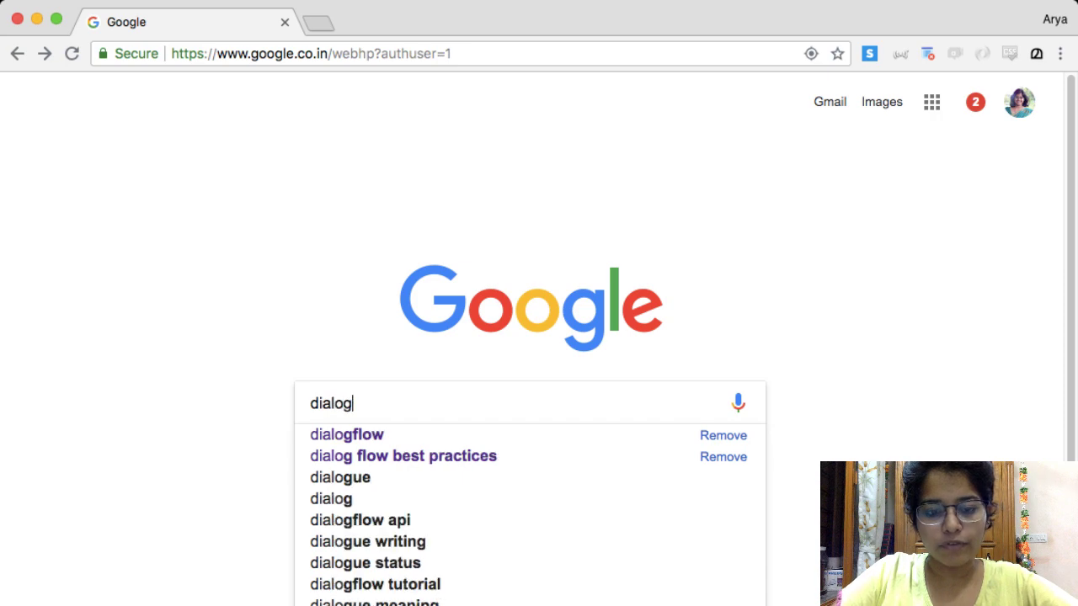
key("Return")
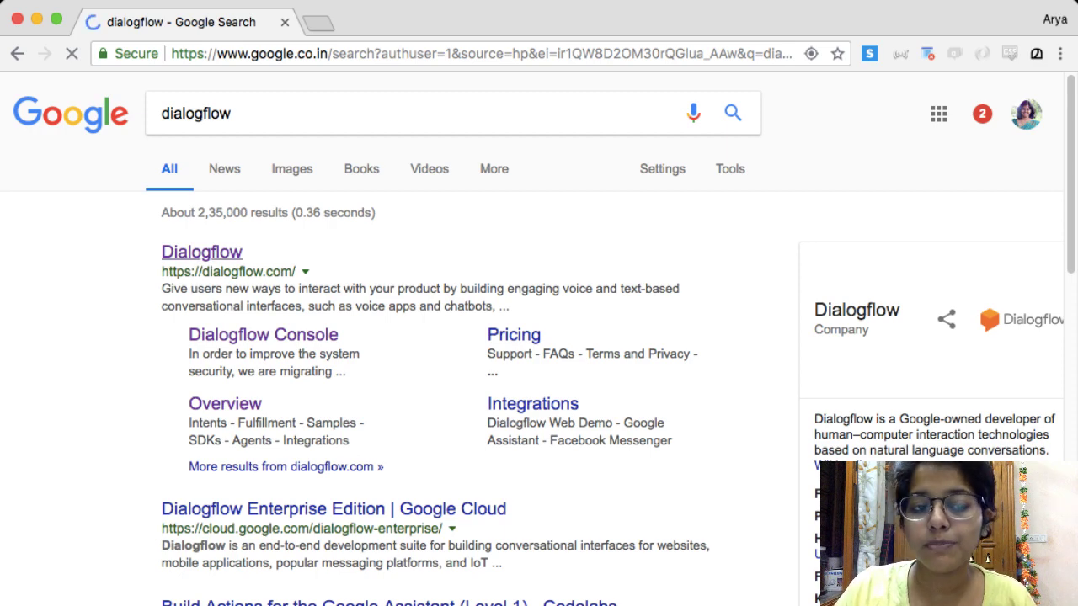
left_click(202, 252)
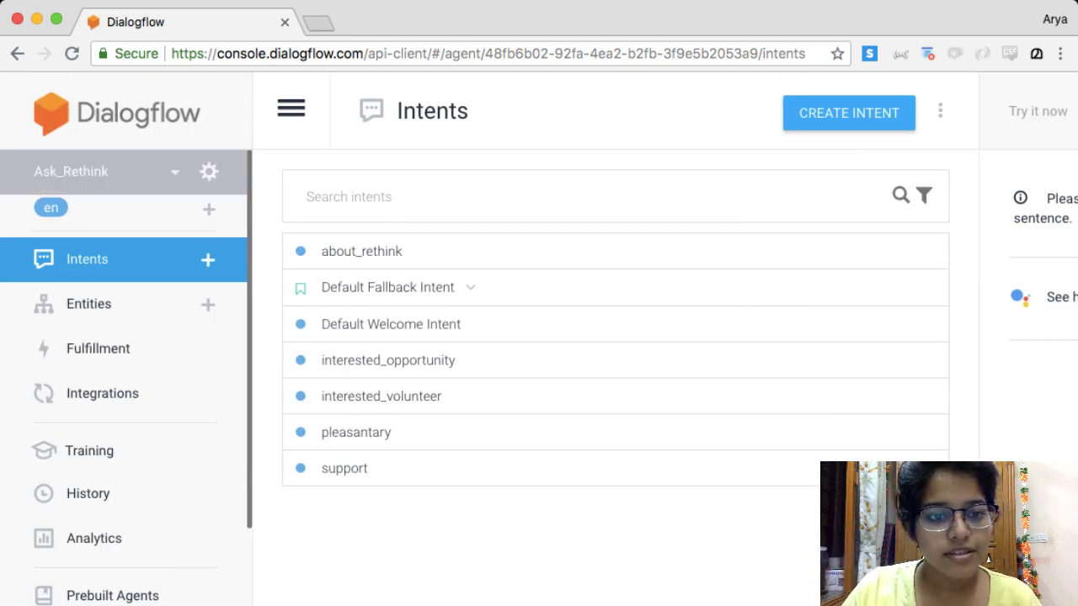
Step: Create a new Dialogflow agent named "empressario", keeping the default language, time zone and Google project settings
left_click(175, 171)
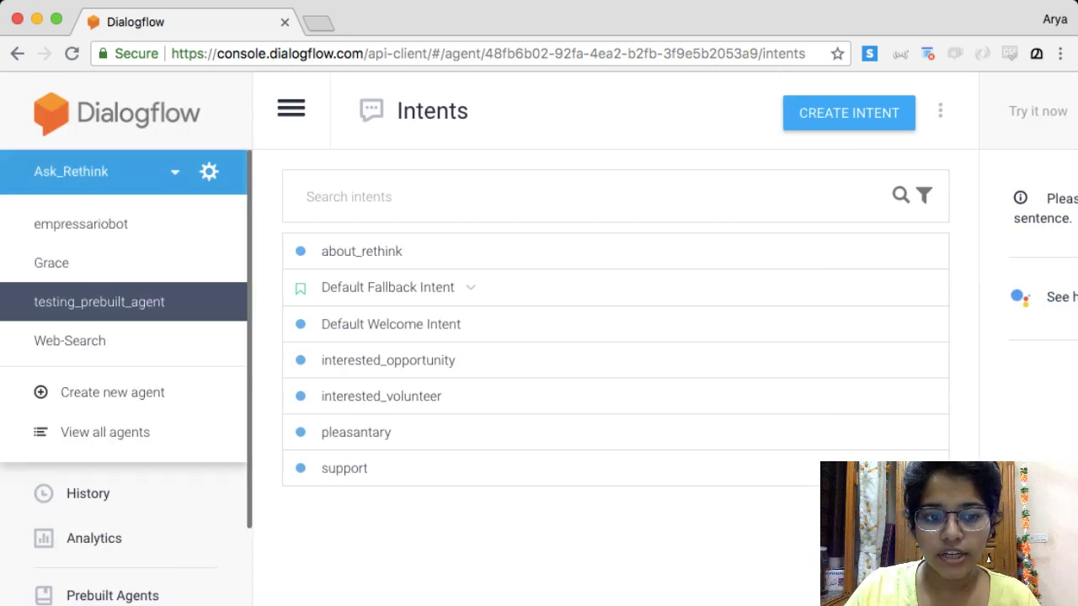
left_click(101, 457)
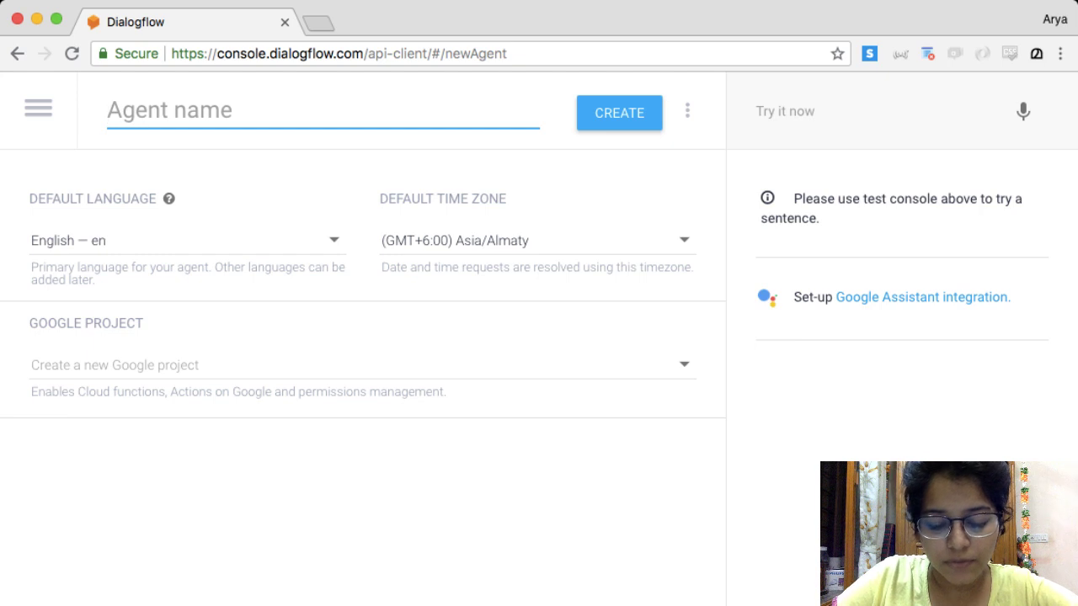
type("empressa")
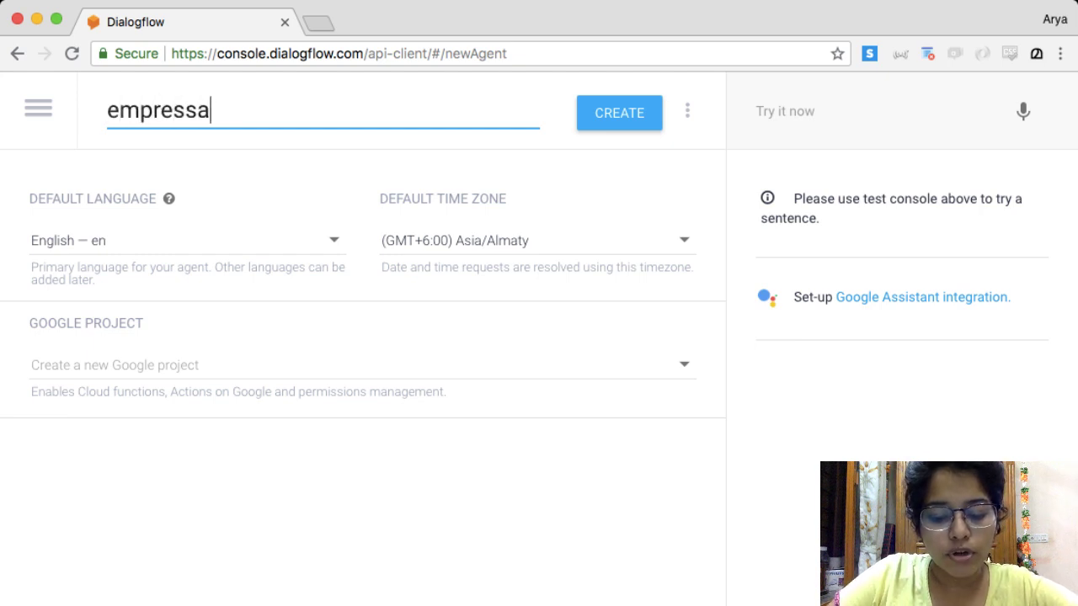
type("riobot")
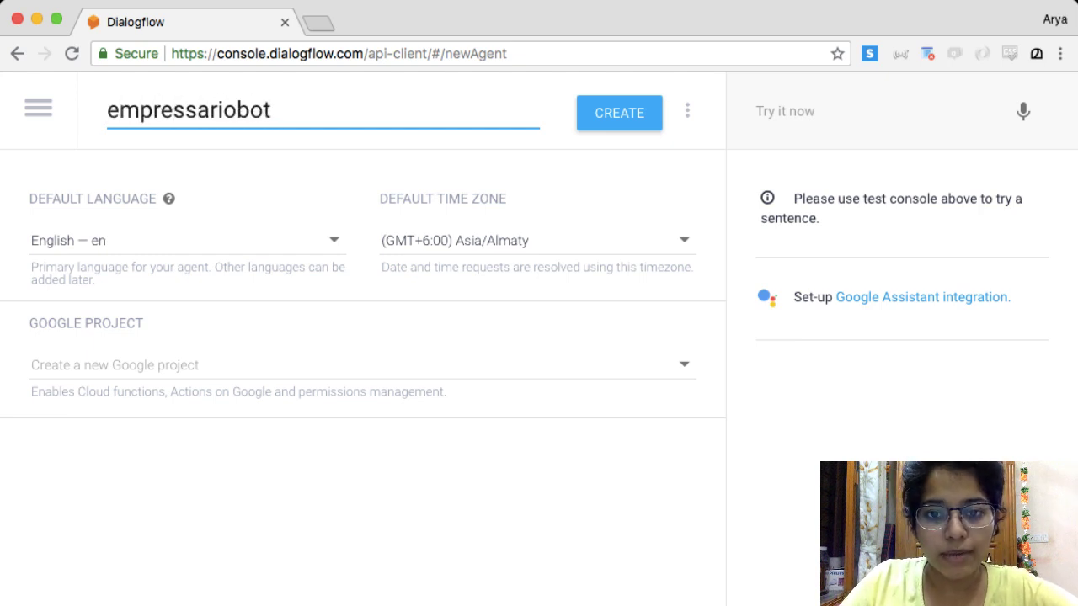
key("Return")
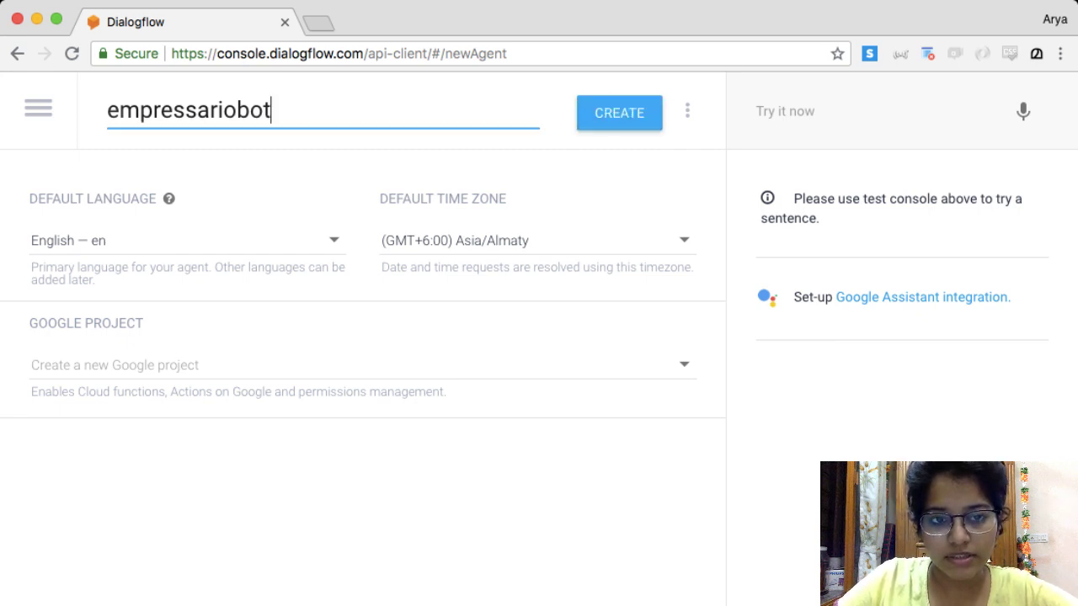
key("BackSpace")
key("BackSpace")
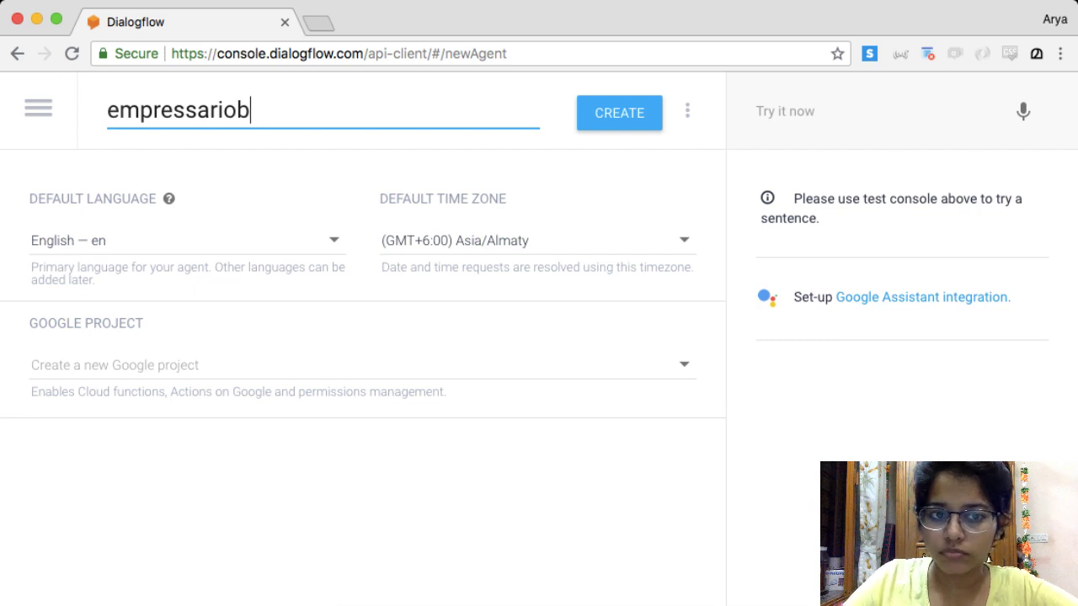
key("BackSpace")
key("Return")
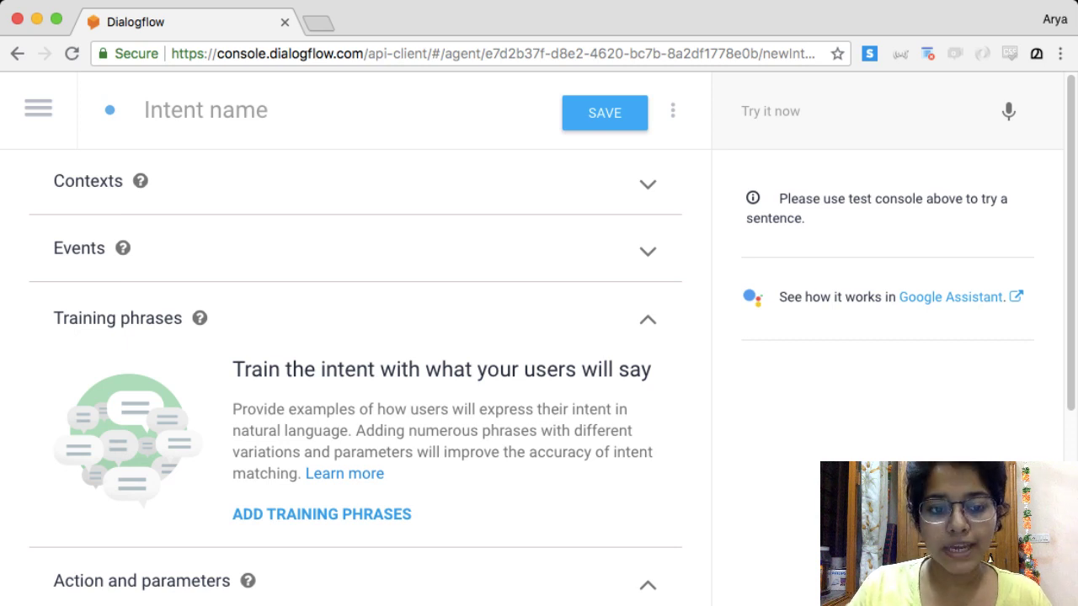
Step: Add "what is empressario?" as the first training phrase of the new intent
scroll(353, 379, "down", 3)
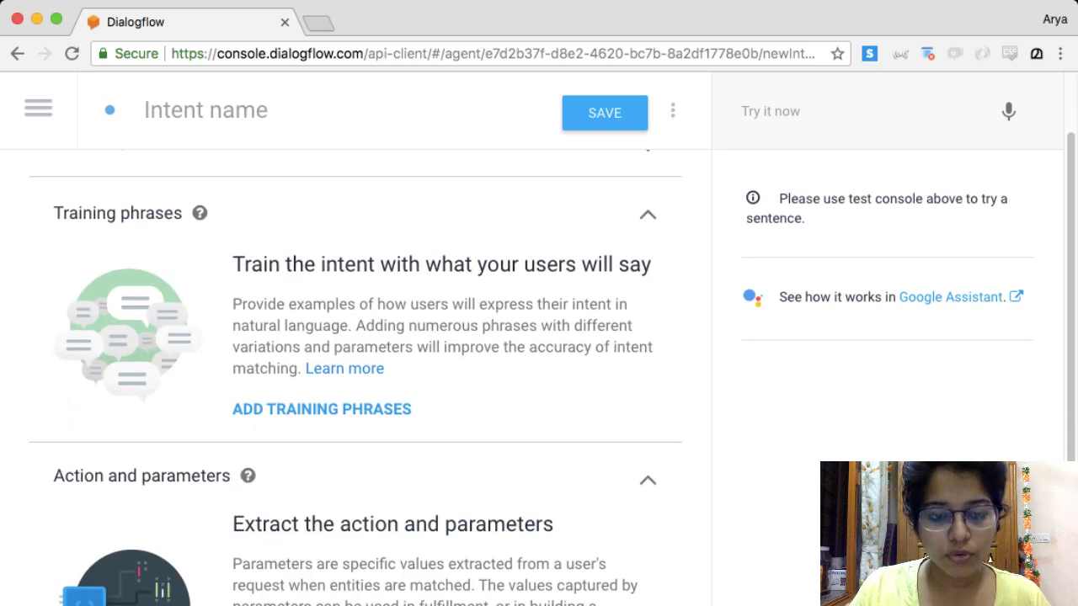
left_click(322, 408)
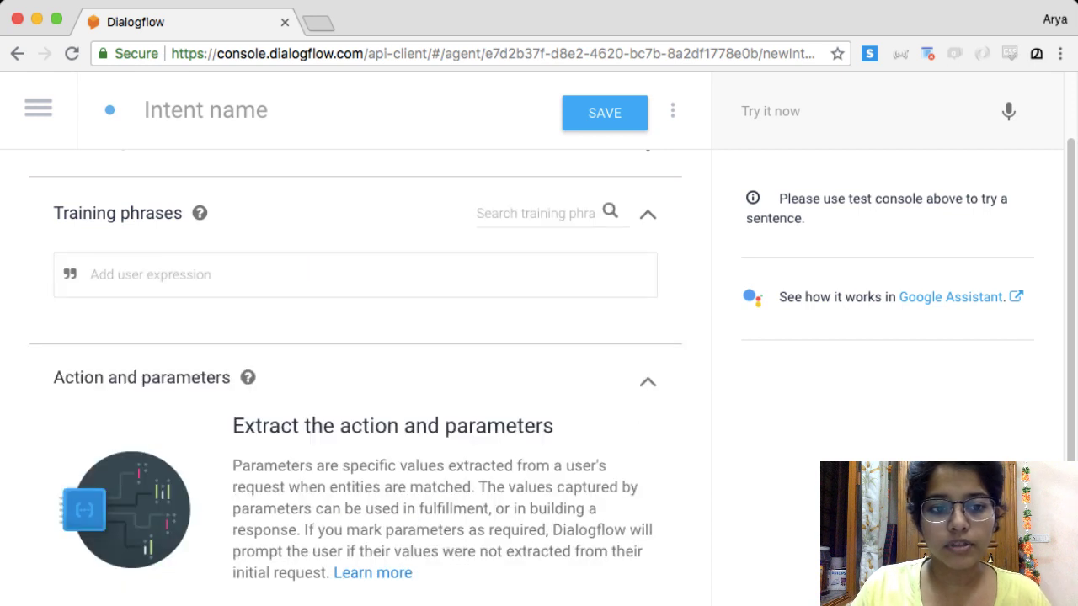
type("what")
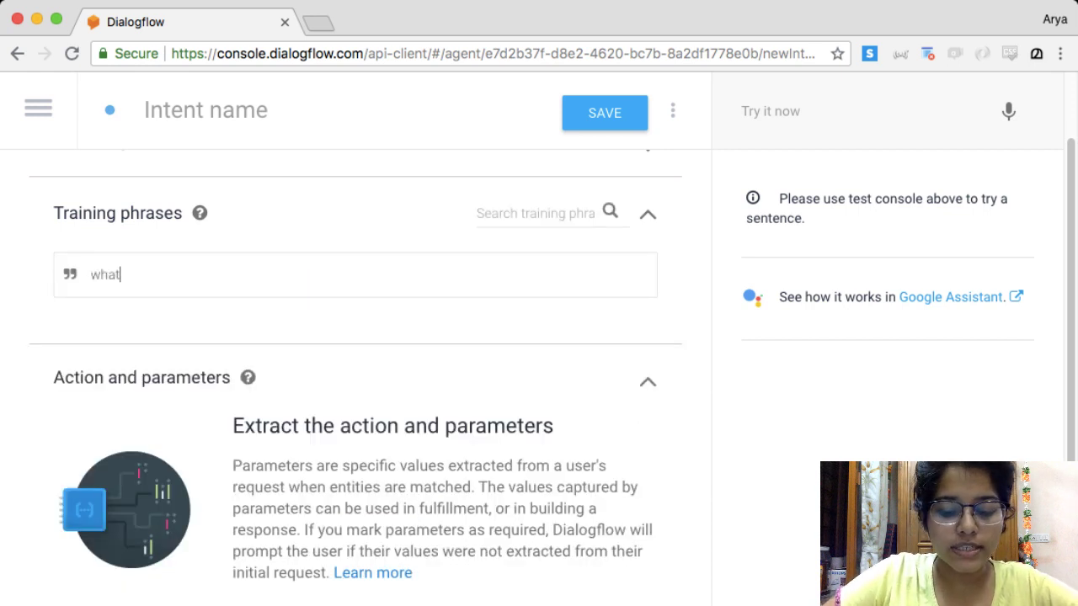
type(" is empressario")
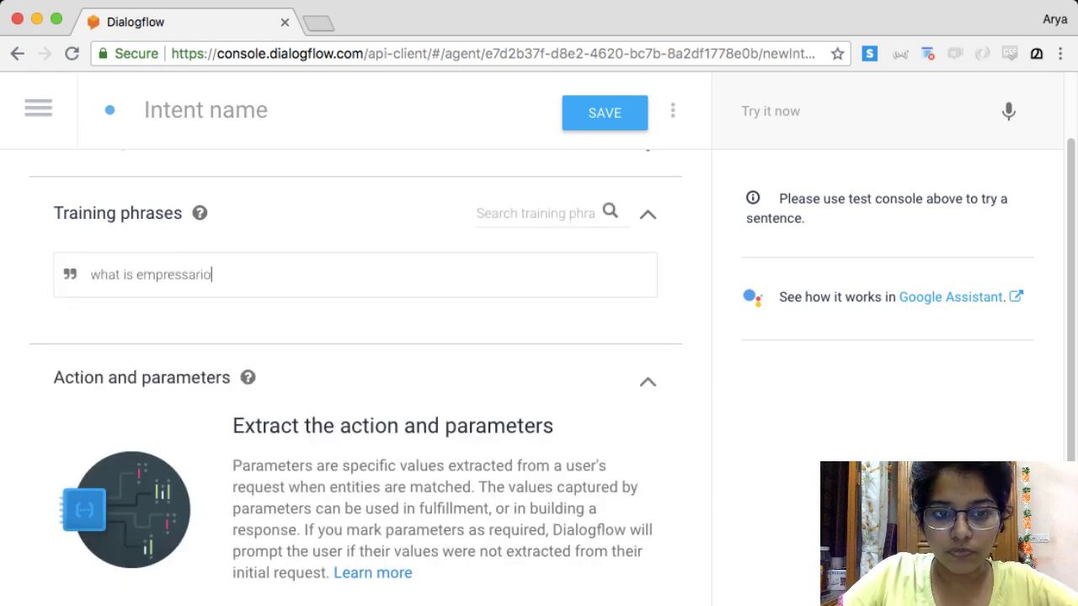
type("?")
key("Return")
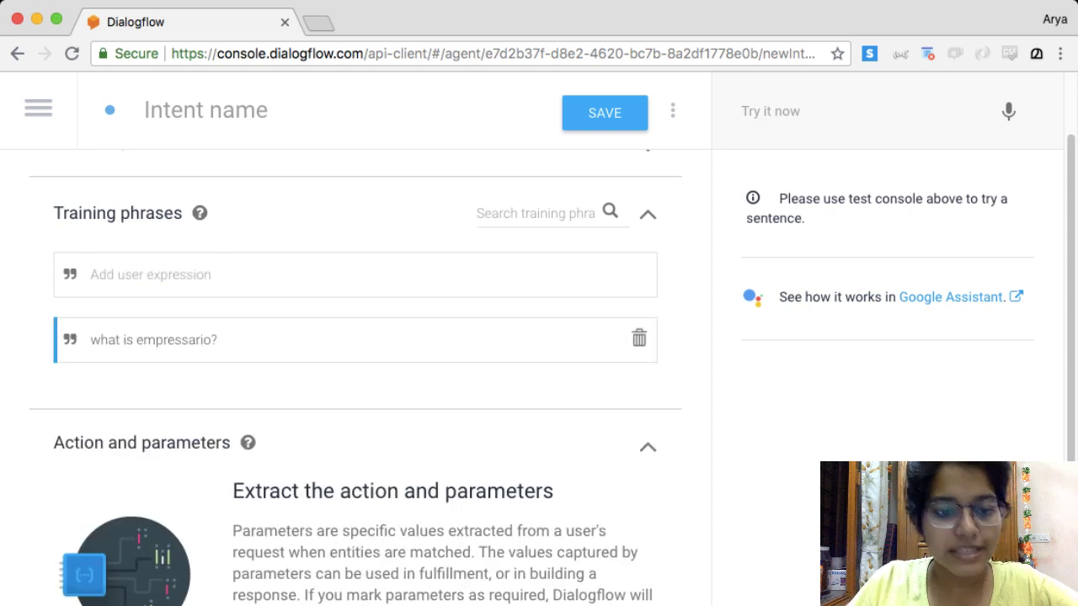
Step: Add the single word "empressario" as another training phrase of the intent
scroll(354, 379, "up", 2)
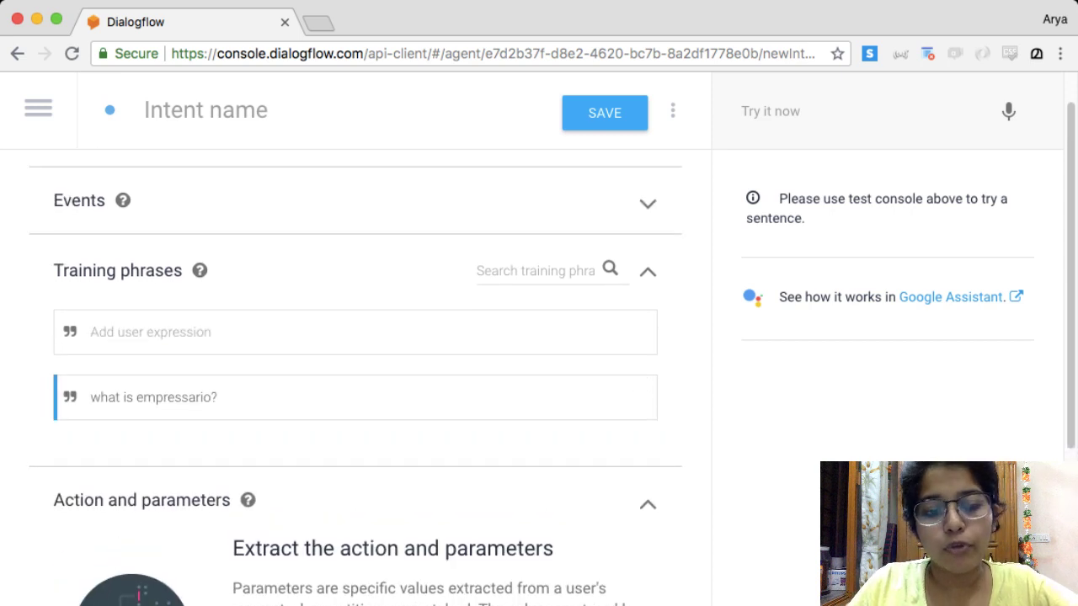
scroll(353, 396, "up", 1)
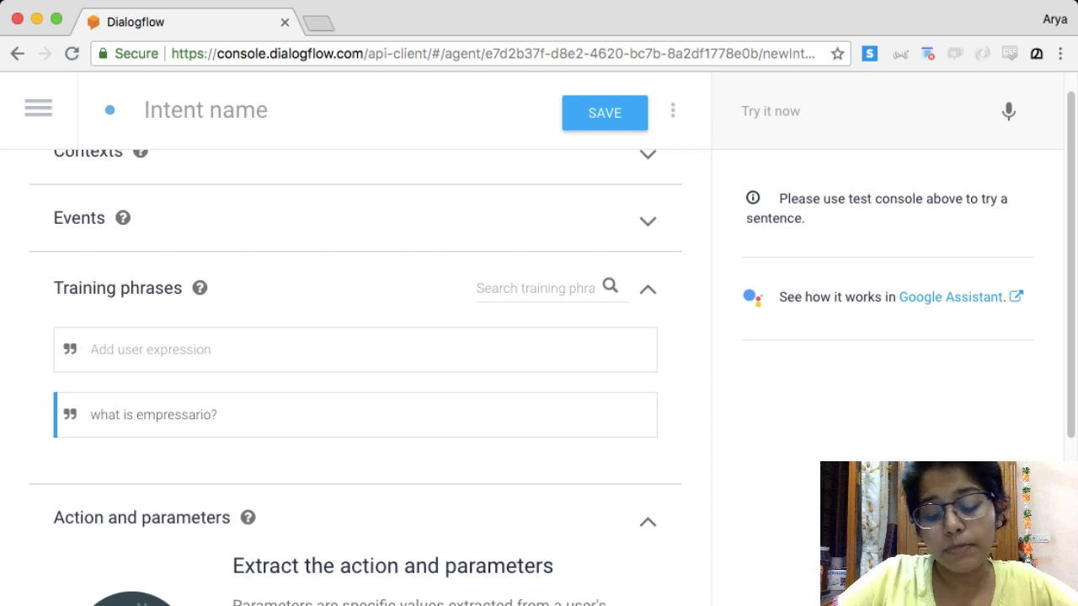
type("empressario")
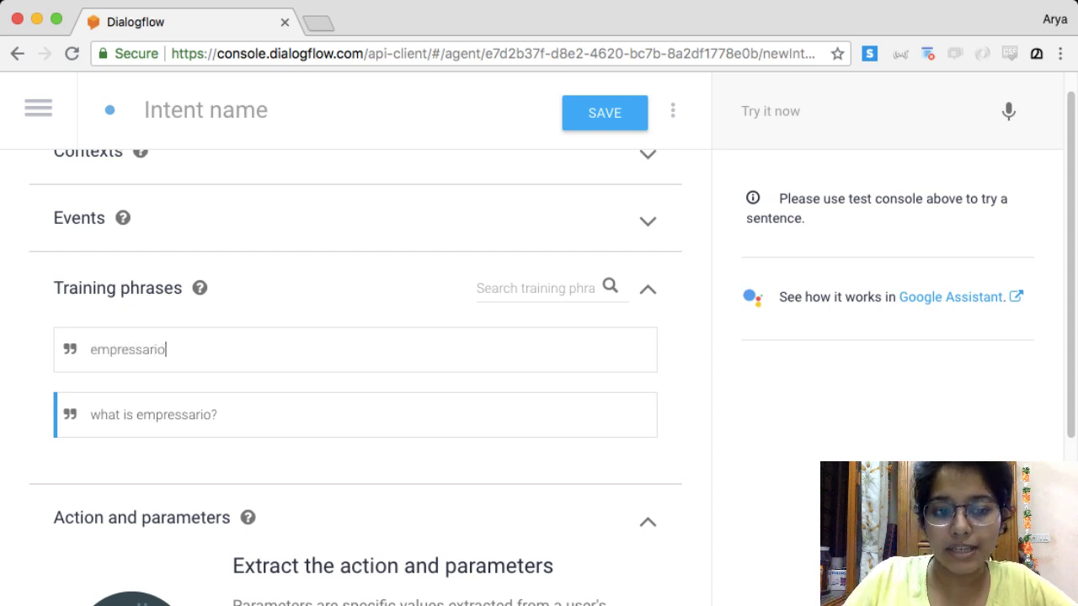
key("Return")
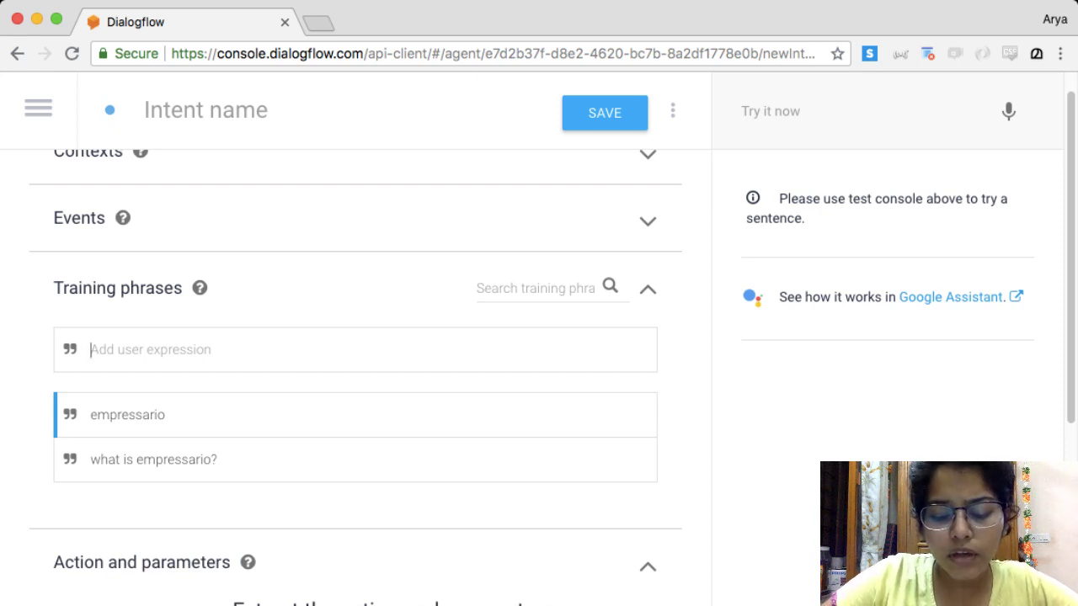
Step: Add the training phrase "what is the name of the entrepreneurship club at xime?" to the intent
type("what is the nam")
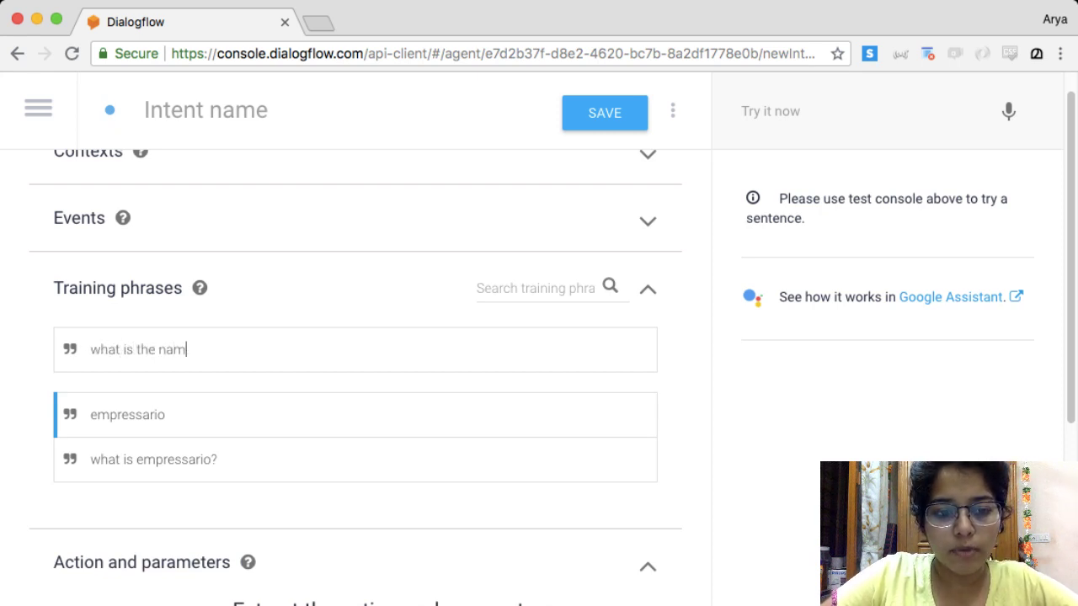
type("e of the entrep")
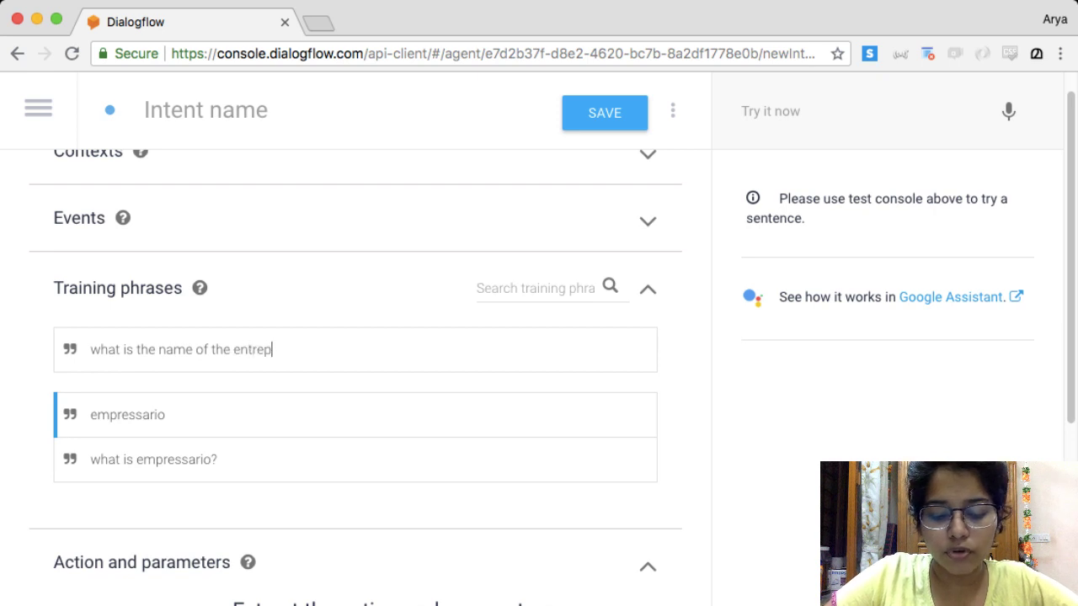
type("reneurshi")
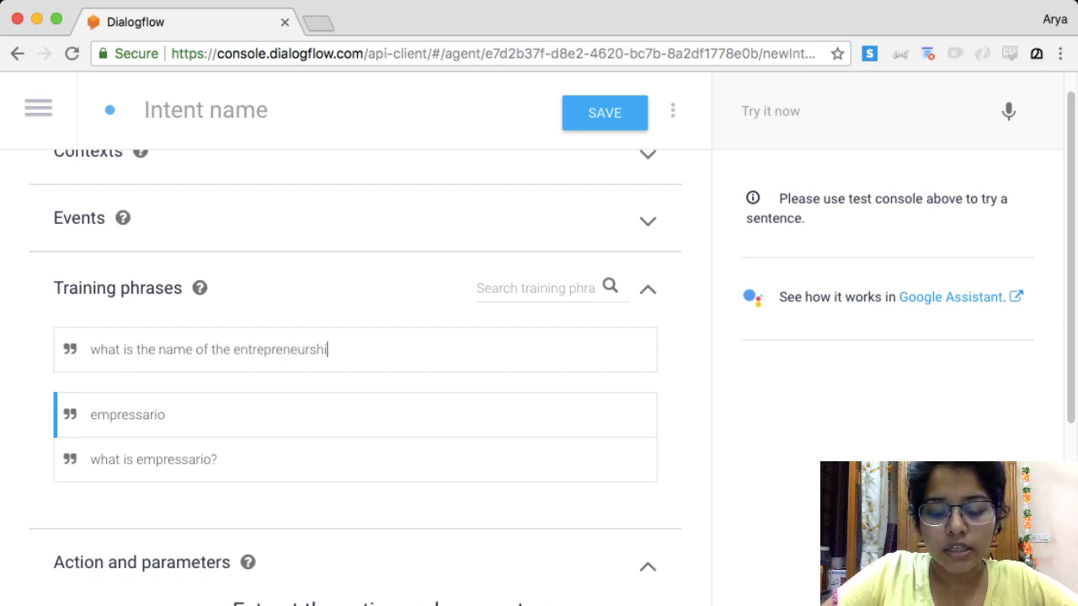
type("p club at xime")
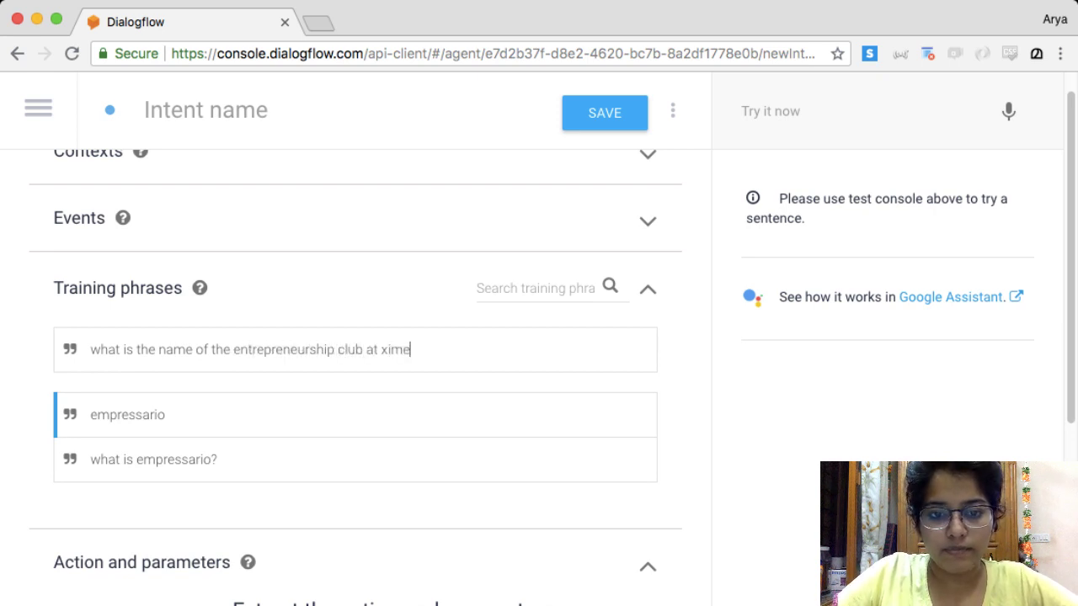
type("?")
key("Return")
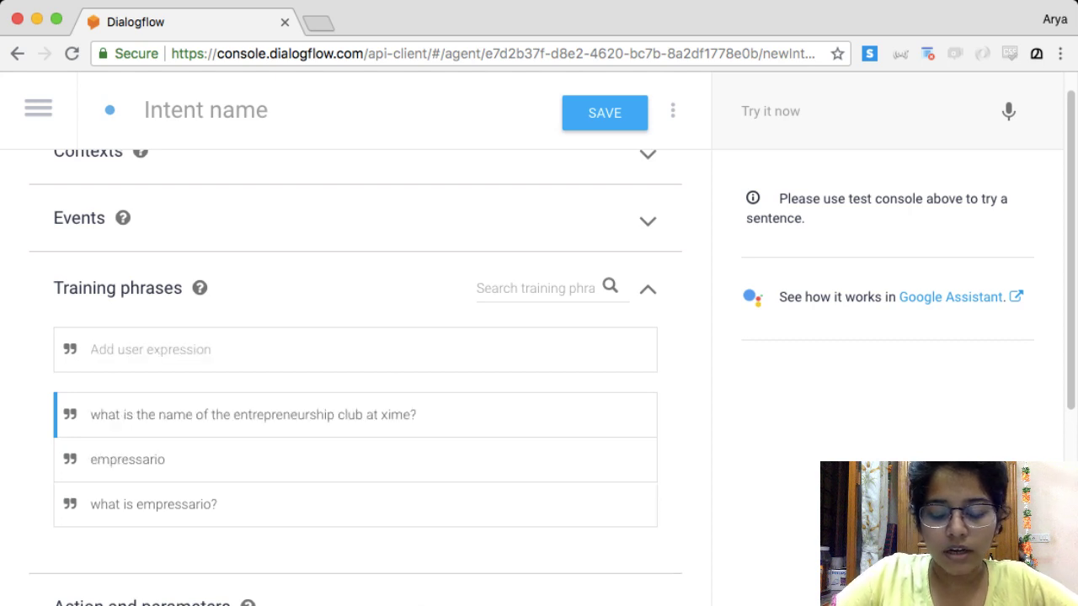
Step: Add the training phrase "xime entrepreneurship club" to the intent
type("xime en")
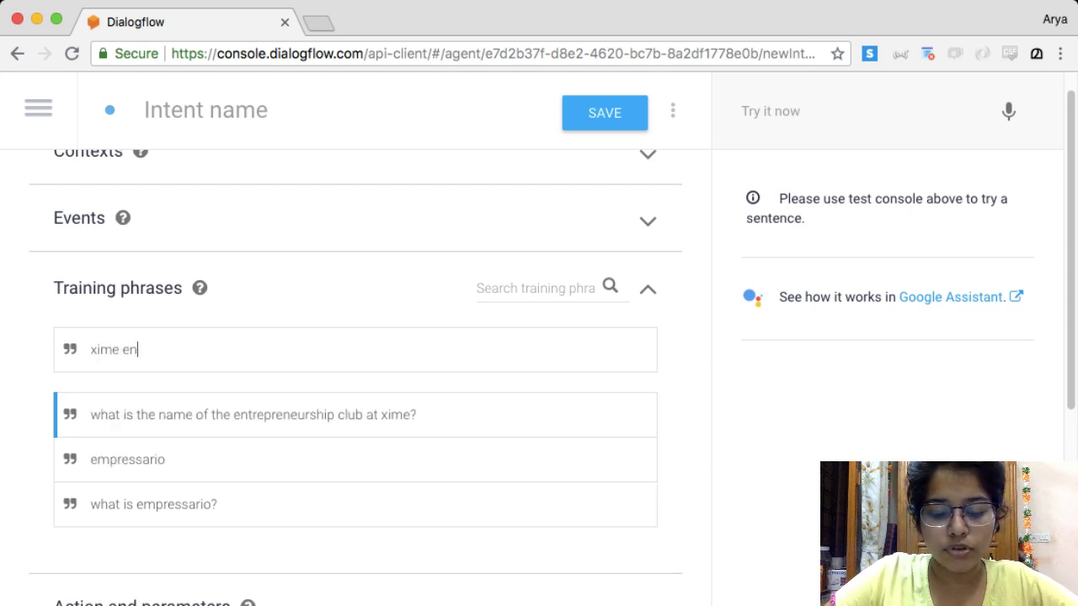
type("trepreneurship")
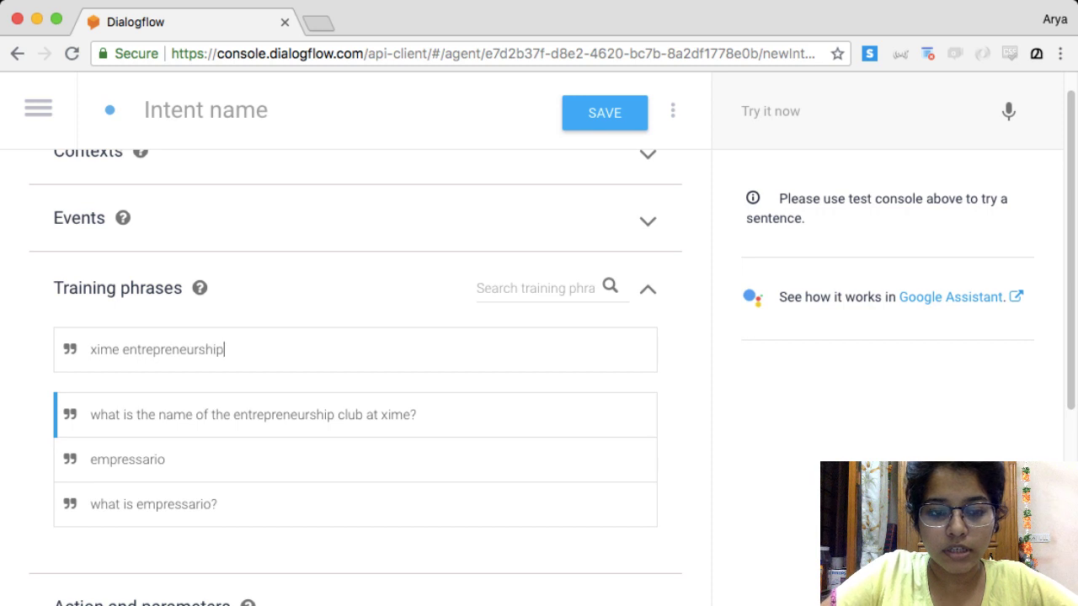
type(" club")
key("Return")
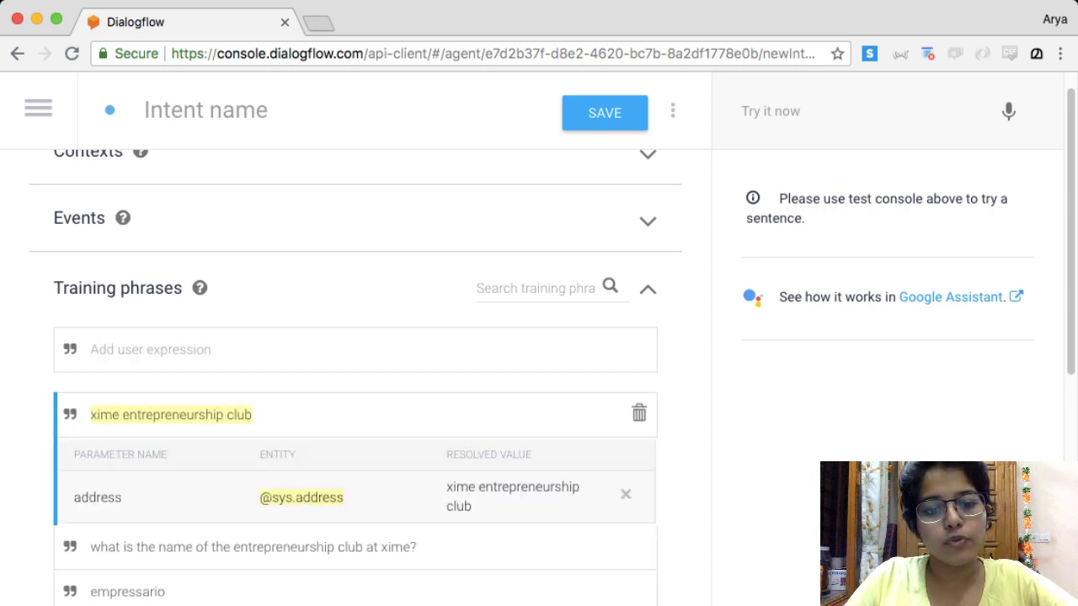
Step: Delete the training phrase "xime entrepreneurship club" from the intent
scroll(353, 378, "down", 2)
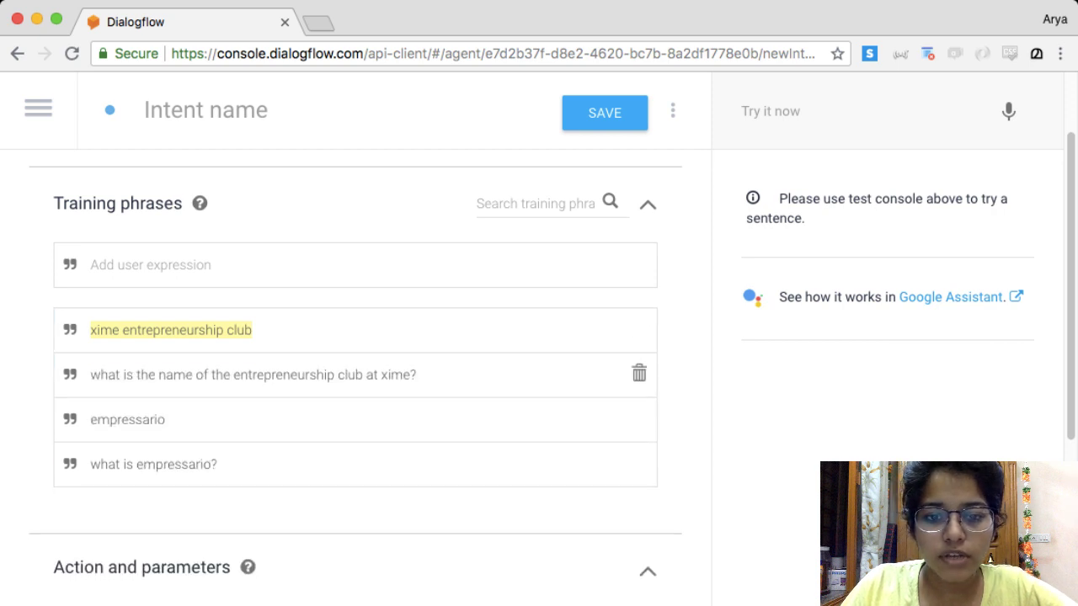
left_click(253, 330)
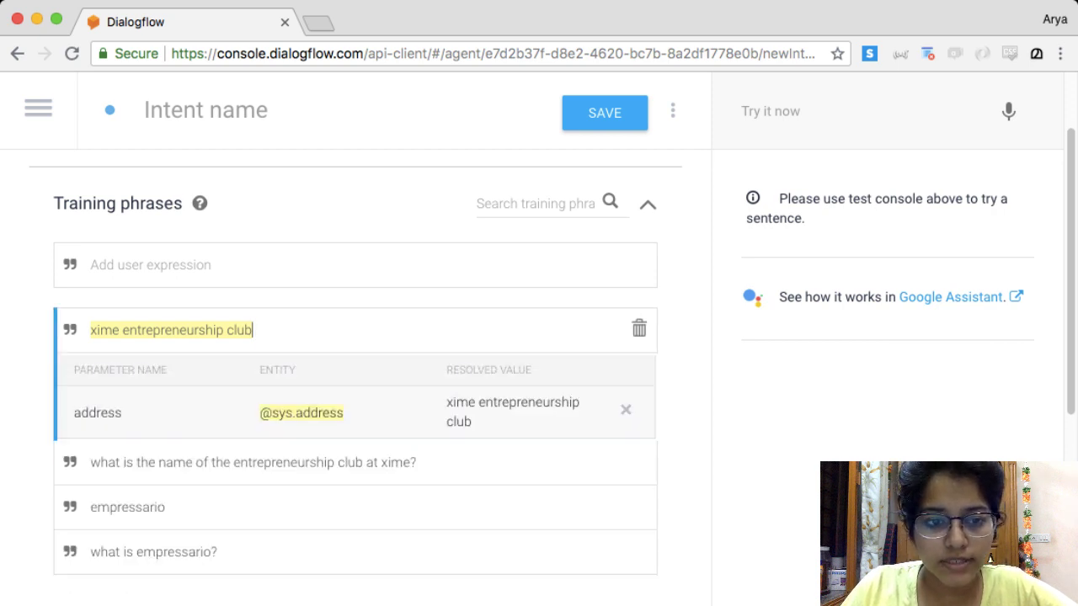
left_click(639, 328)
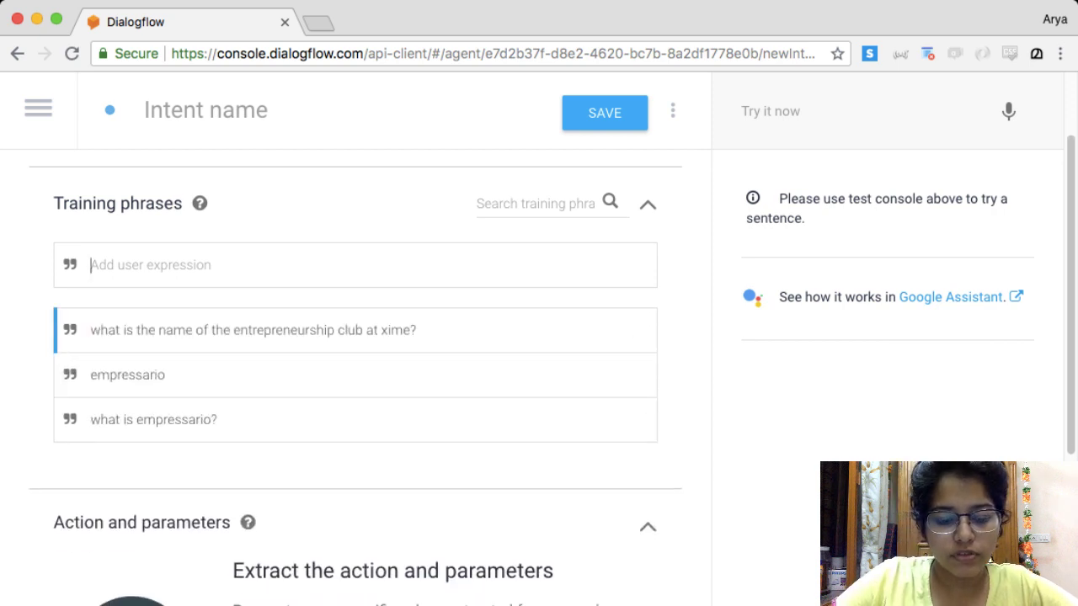
Step: Add the training phrase "entrepreneurship club xime" to the intent
type("entee")
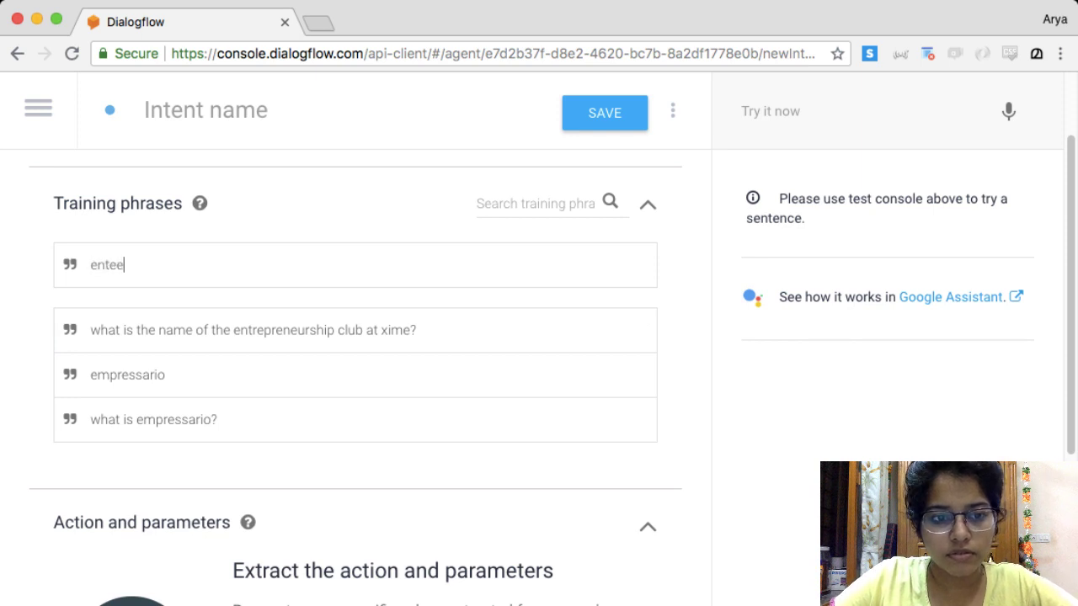
key("BackSpace")
key("BackSpace")
type("repreneurs")
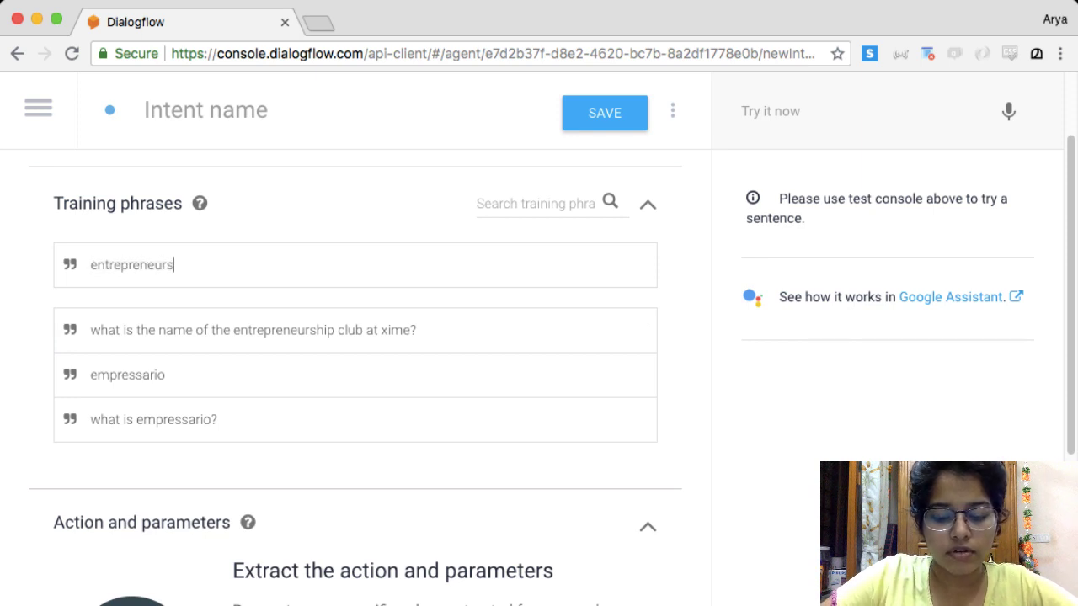
type("hip club")
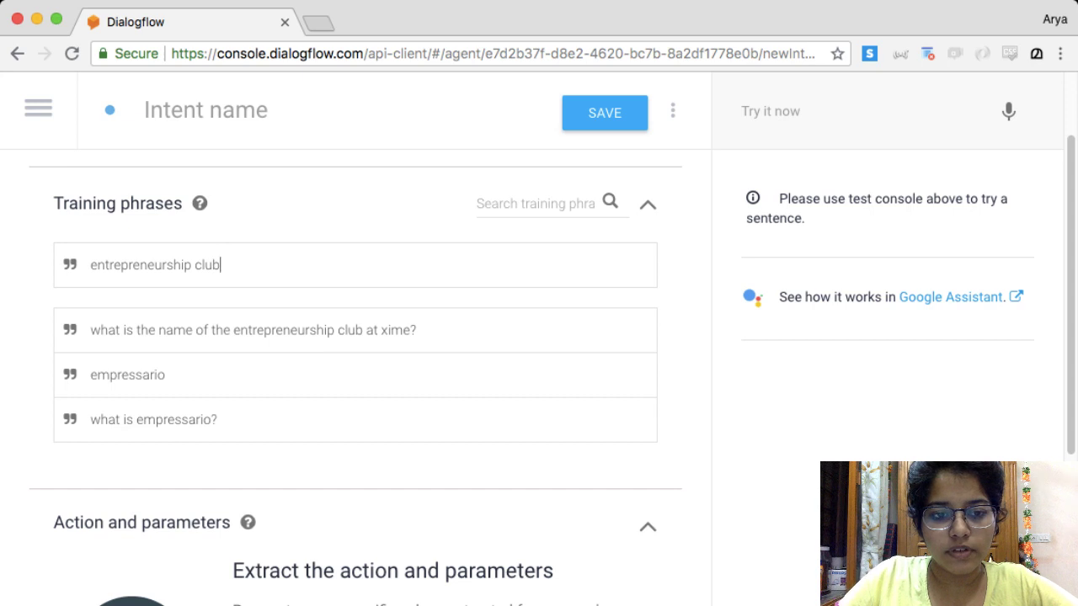
type(" xi")
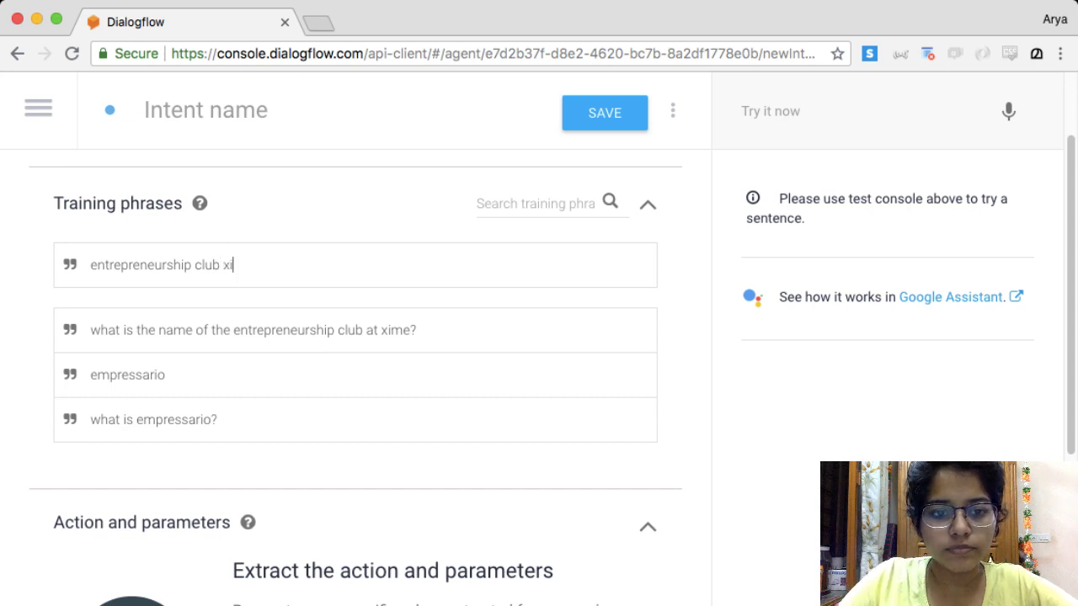
type("me")
key("Return")
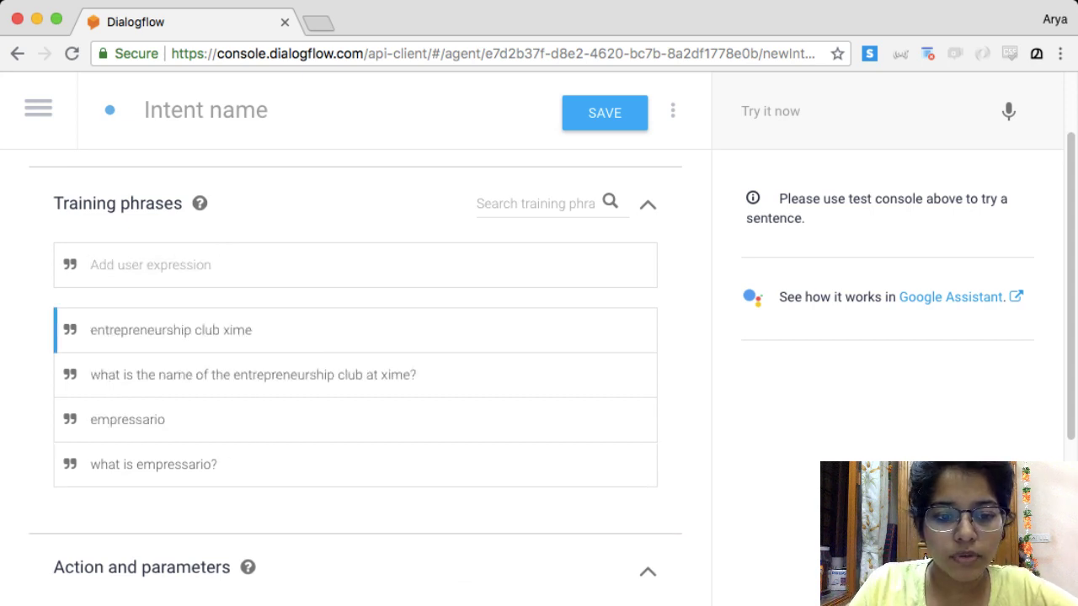
Step: Add the default text response "Empressario is XIME Kochi's Entrepreneurship Club." to the intent
scroll(354, 379, "down", 2)
scroll(353, 378, "down", 1)
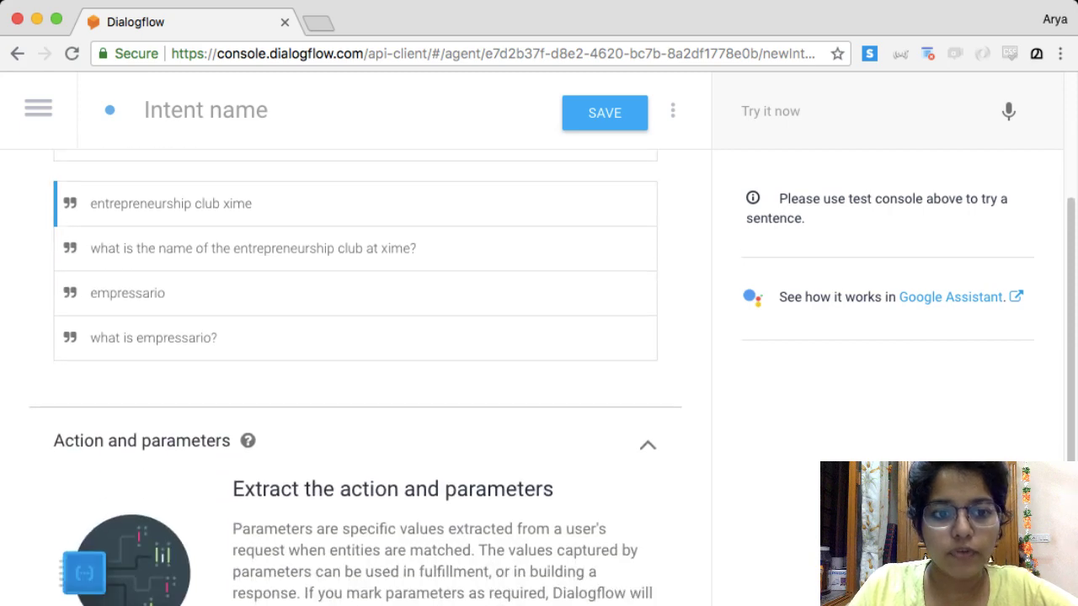
scroll(353, 379, "down", 5)
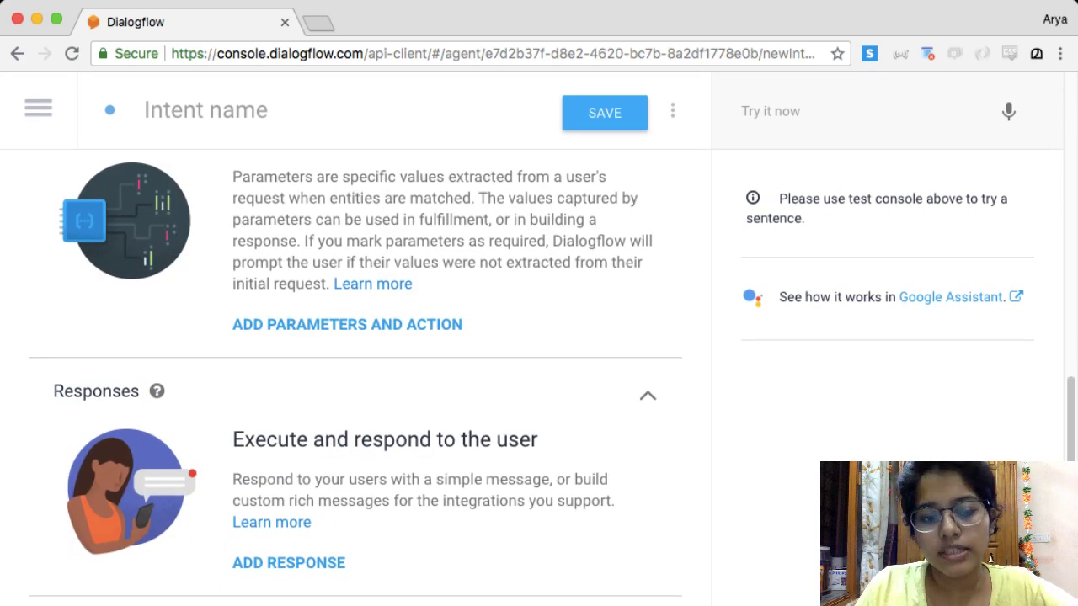
left_click(288, 564)
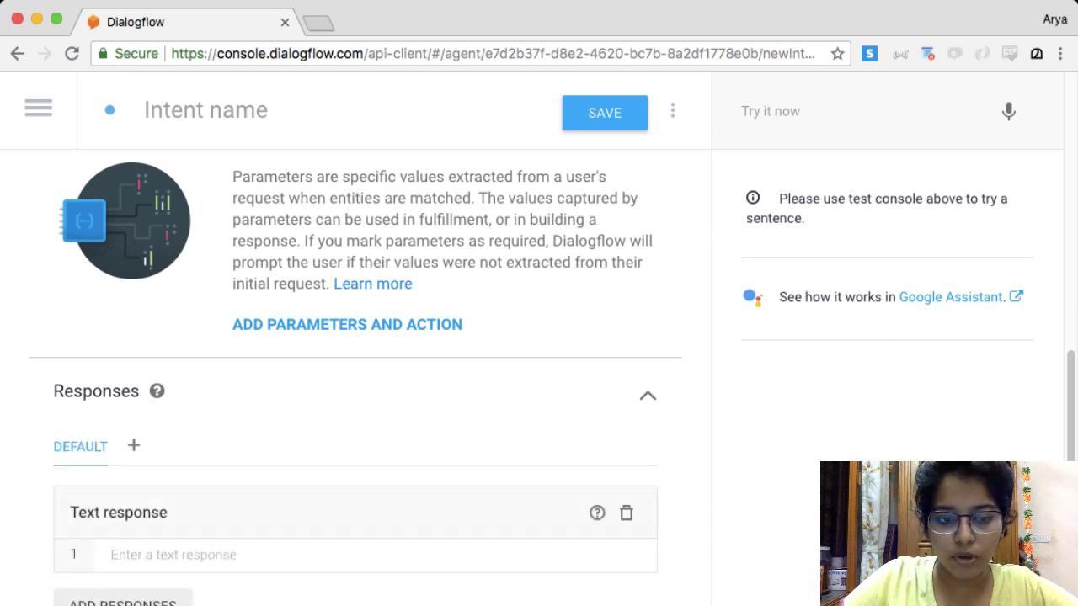
type("Empre")
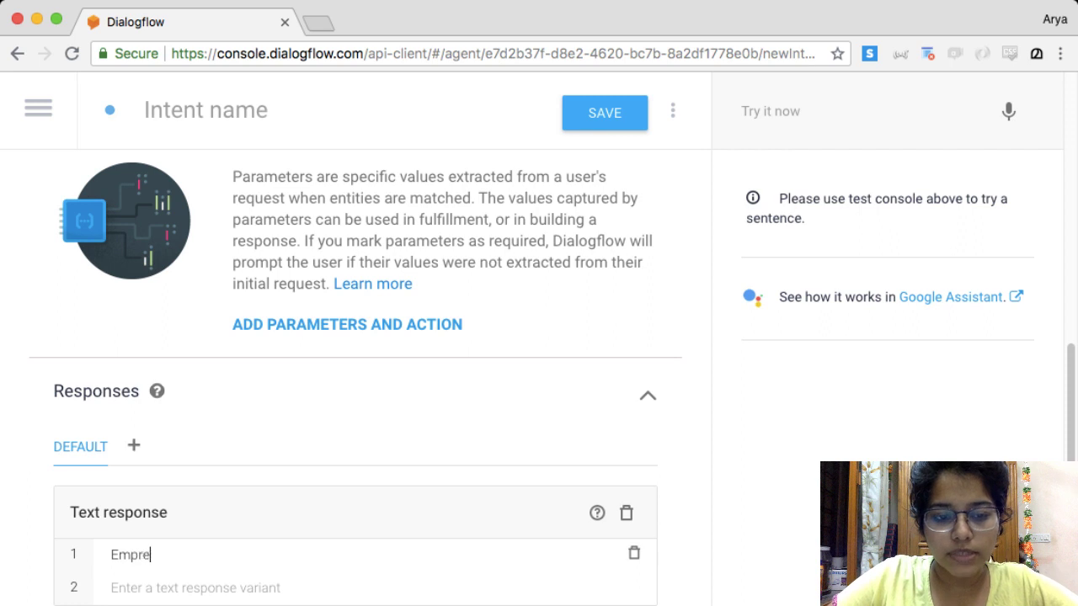
type("ssario is")
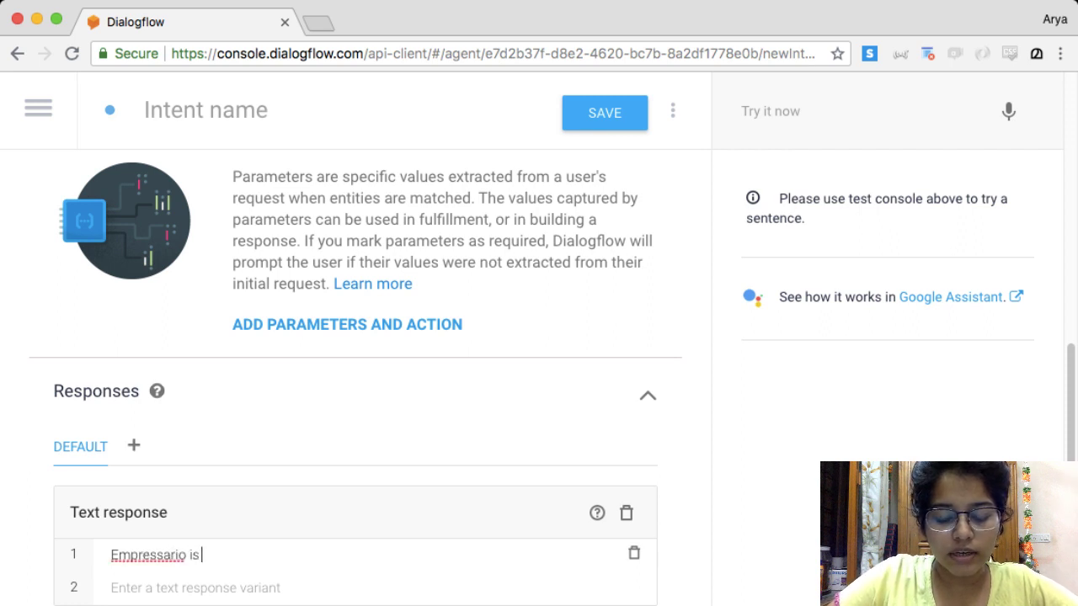
type(" XIME Kochi's")
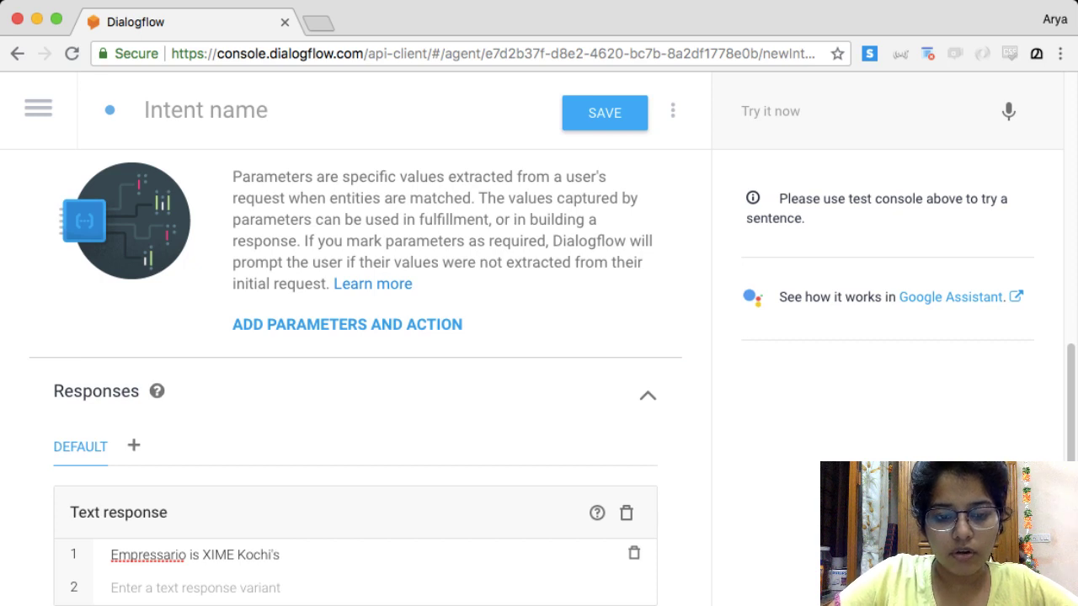
type(" Entrepr")
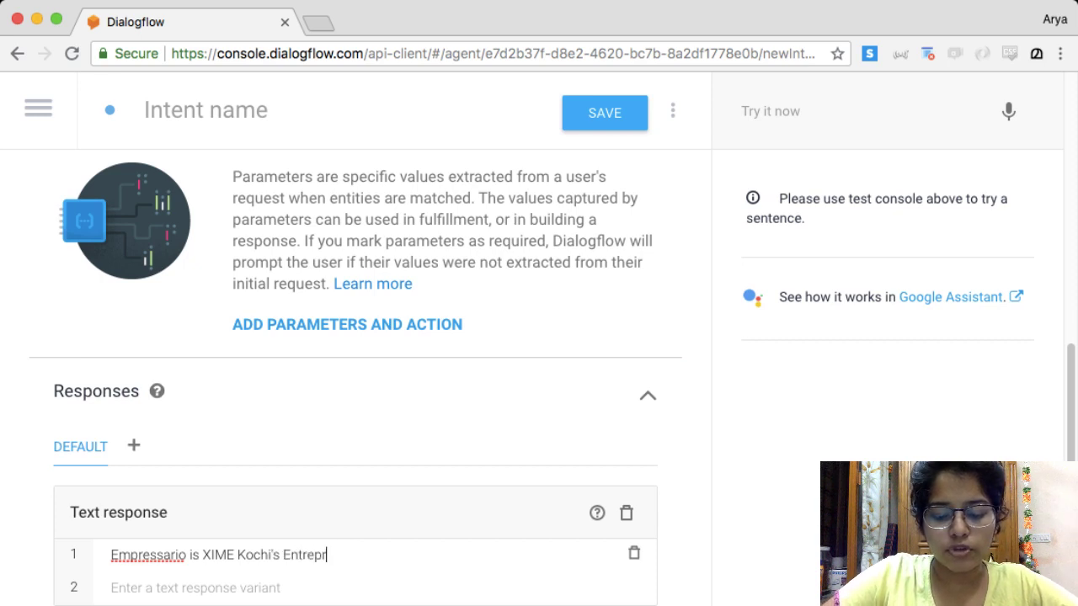
type("eneurship Club")
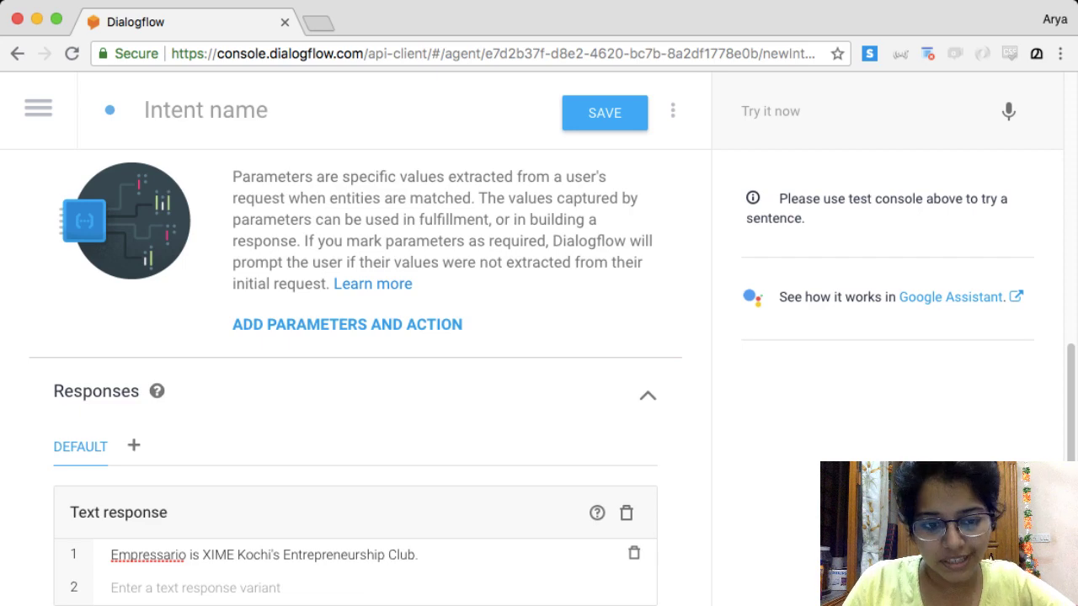
type(".")
Step: Save the new intent with its training phrases and text response
scroll(356, 337, "down", 2)
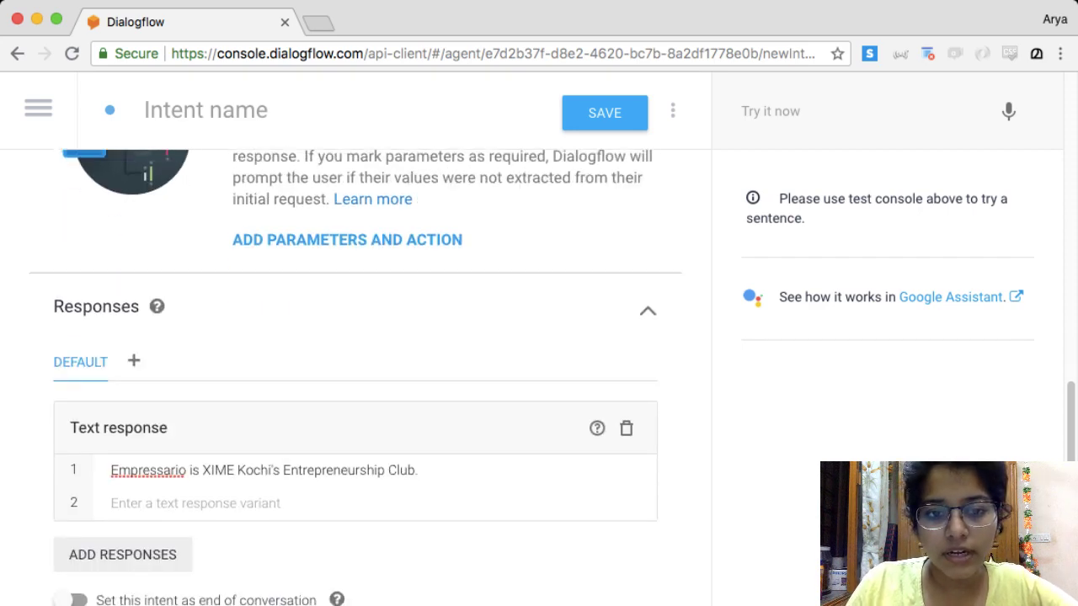
scroll(355, 336, "up", 4)
scroll(355, 337, "up", 12)
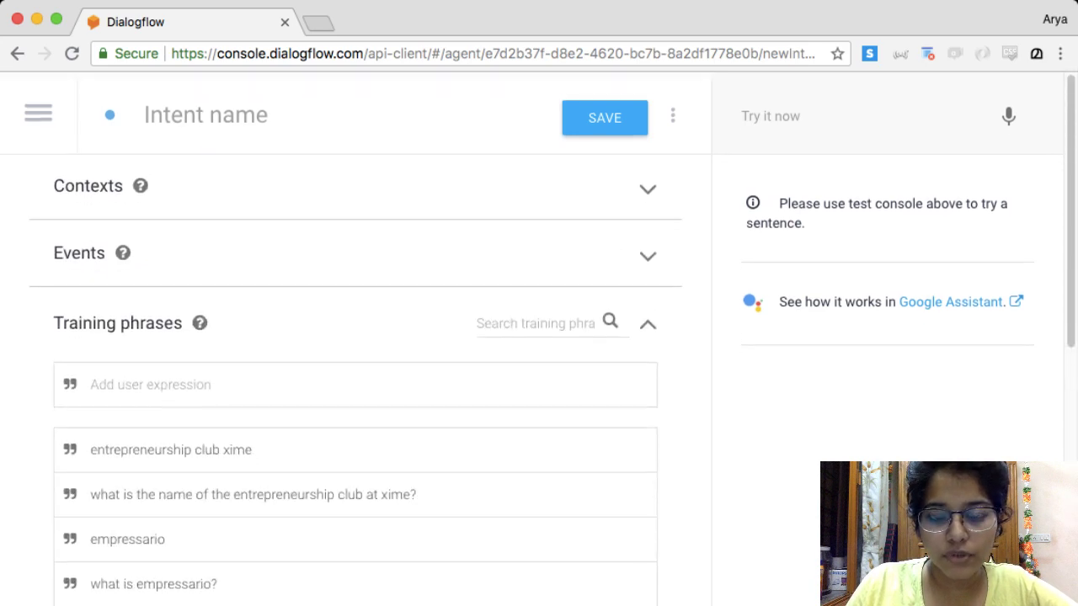
left_click(605, 113)
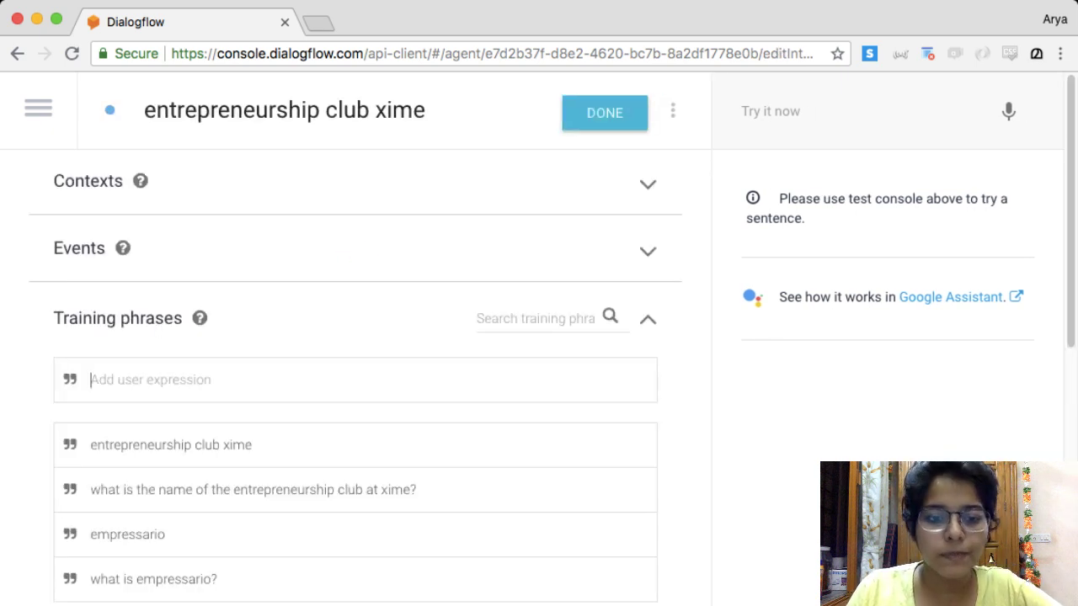
Step: Try to select the word "empressario" in the training phrase "what is empressario?" and save the intent again
scroll(590, 445, "down", 2)
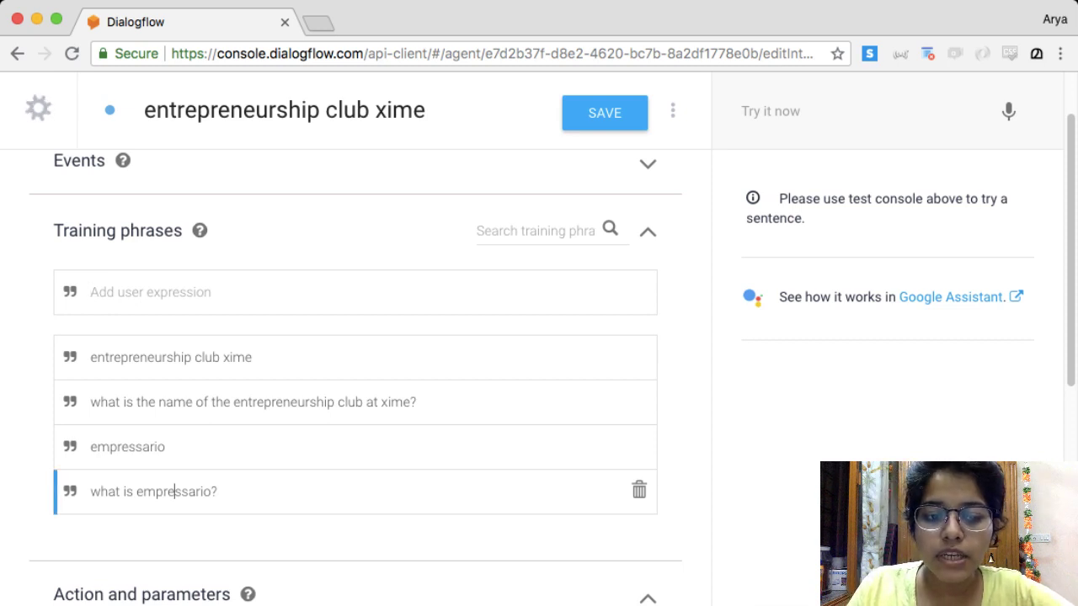
double_click(171, 491)
key("Escape")
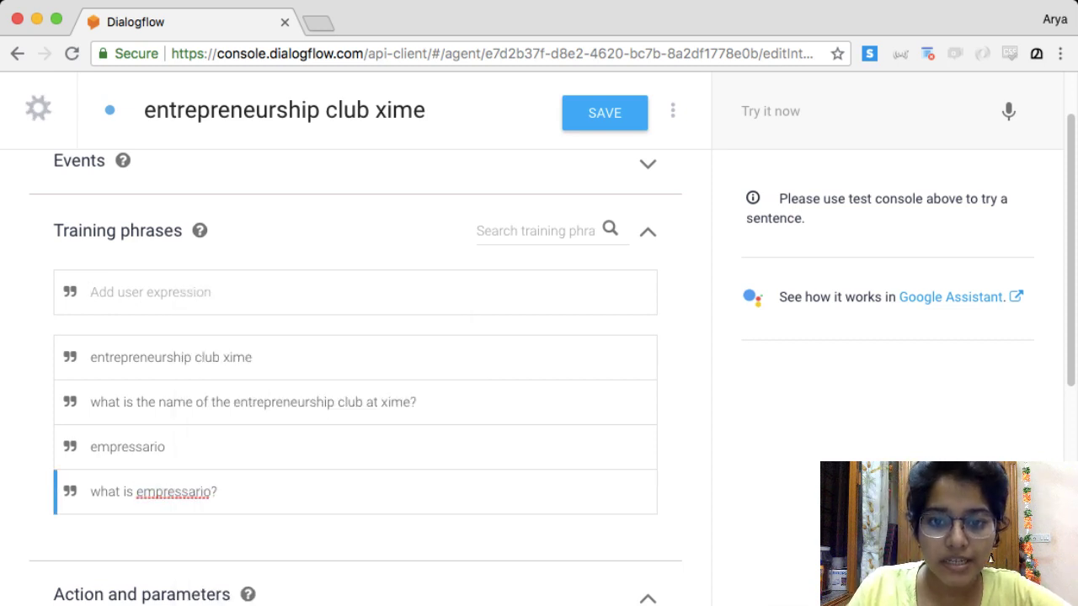
scroll(353, 362, "up", 2)
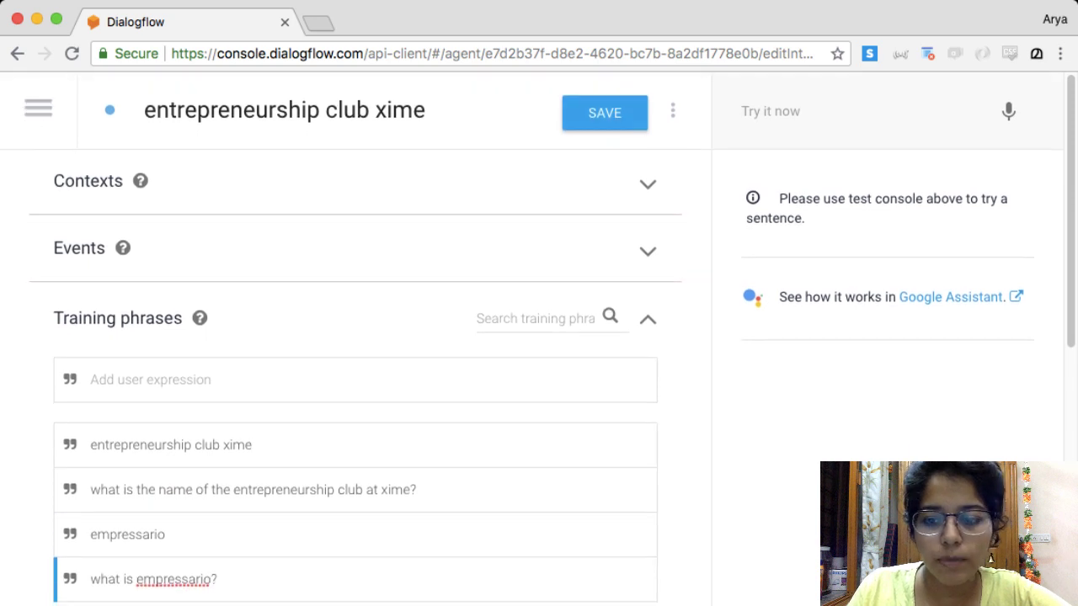
key("ctrl+s")
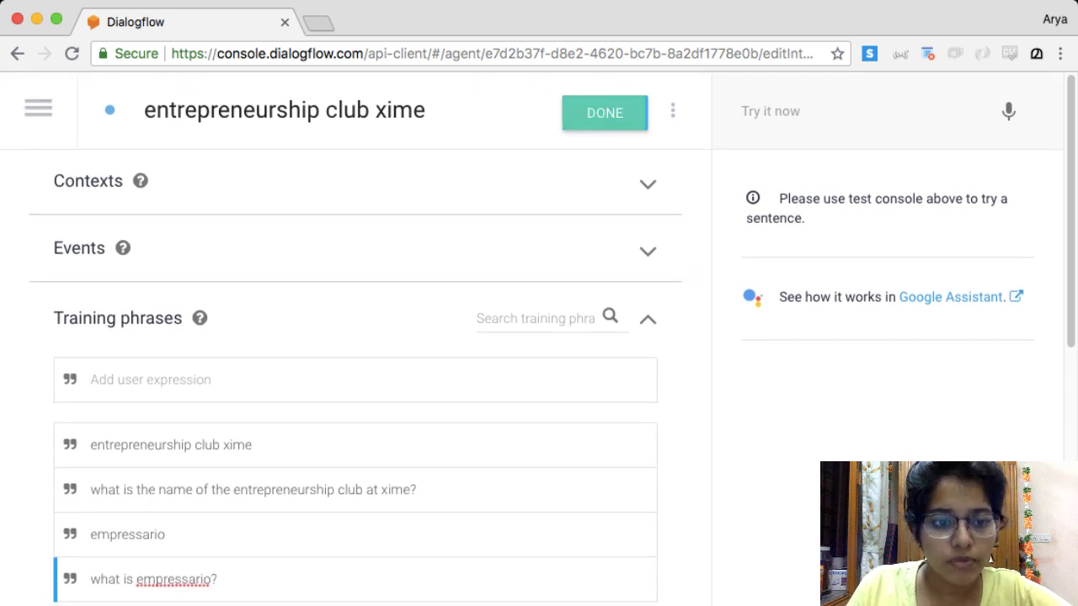
Step: Start a new entity and name it "about_empressario"
left_click(89, 304)
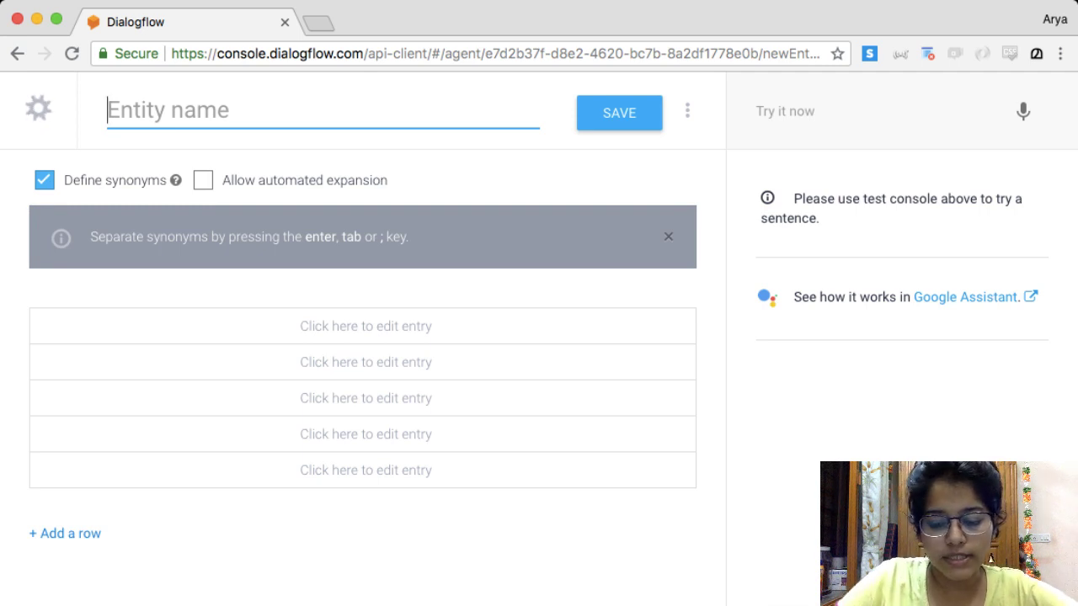
type("empressario")
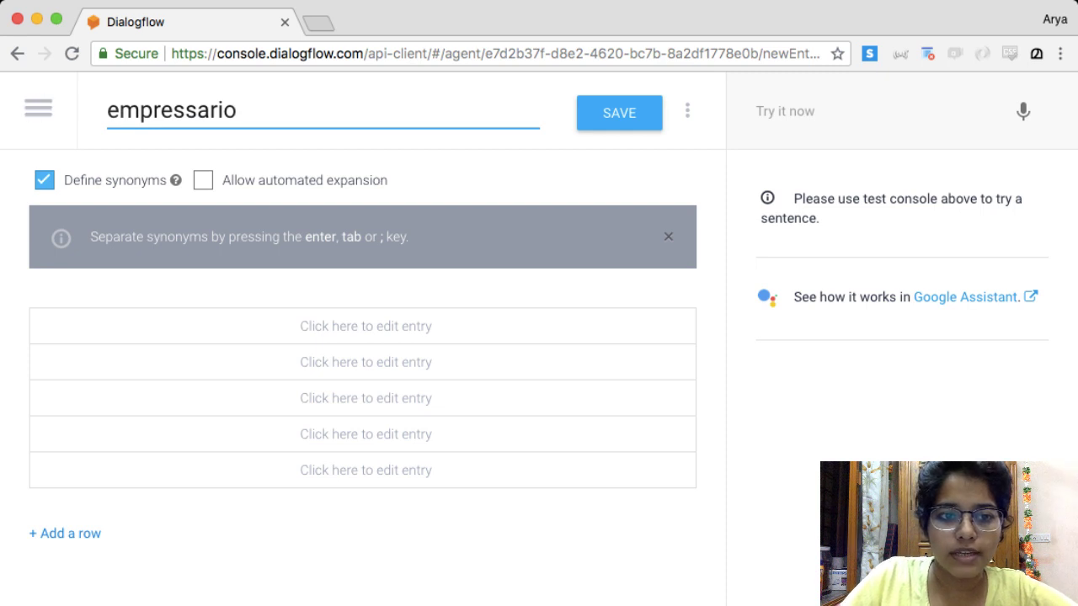
left_click(107, 110)
type("about_")
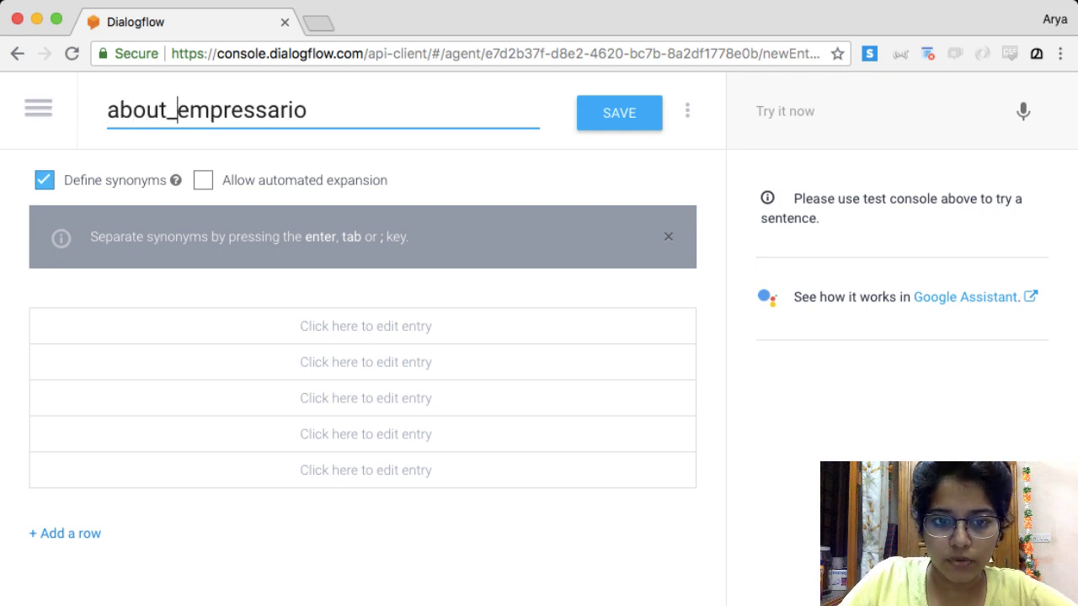
Step: Add a first entity entry with "empressario" as both reference value and synonym
left_click(365, 327)
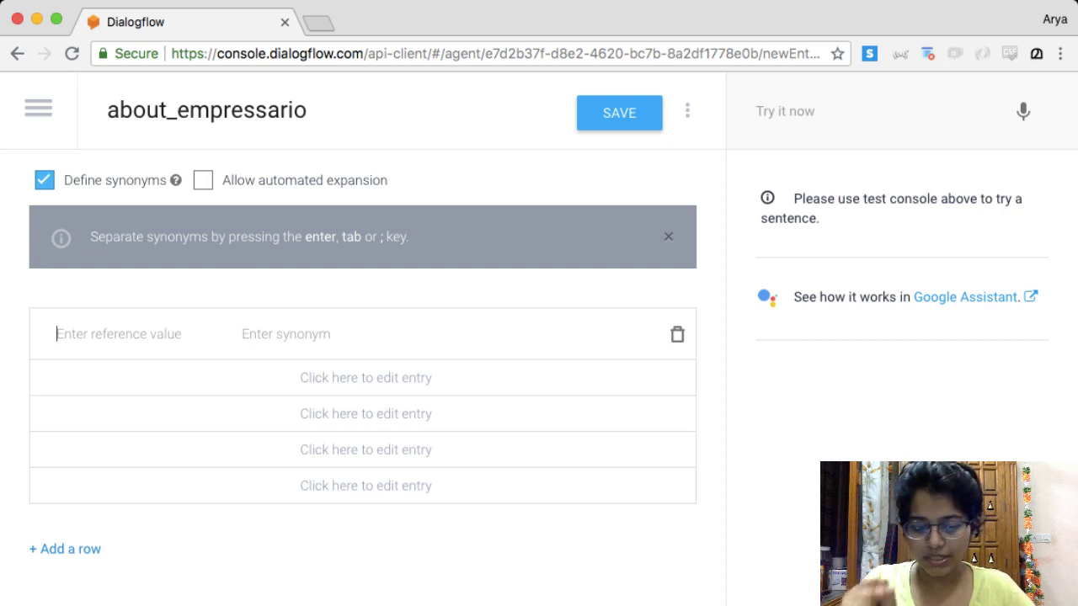
type("empr")
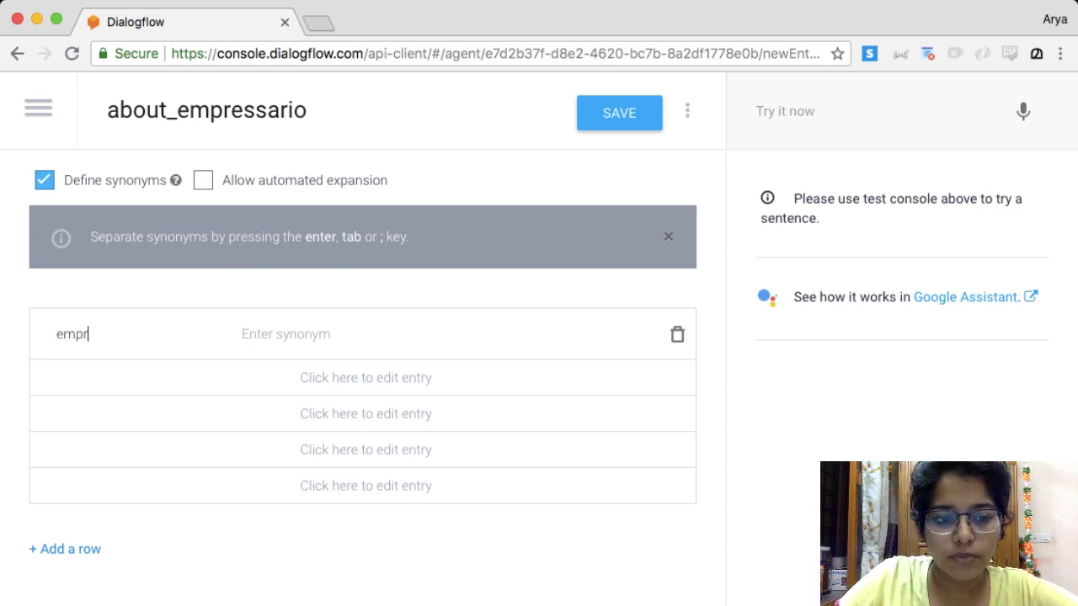
type("essario")
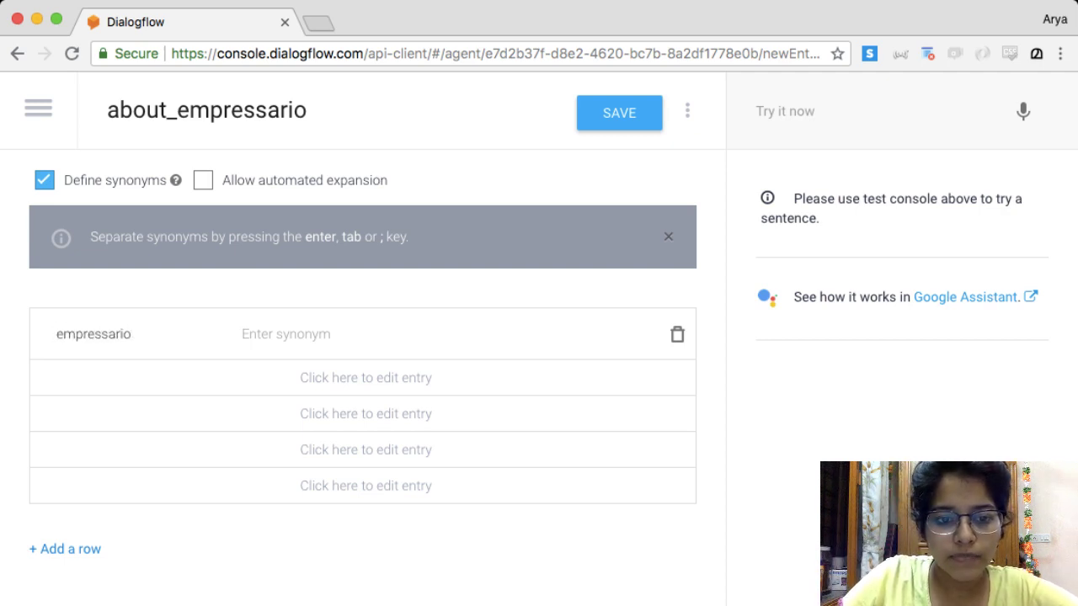
key("Tab")
key("Return")
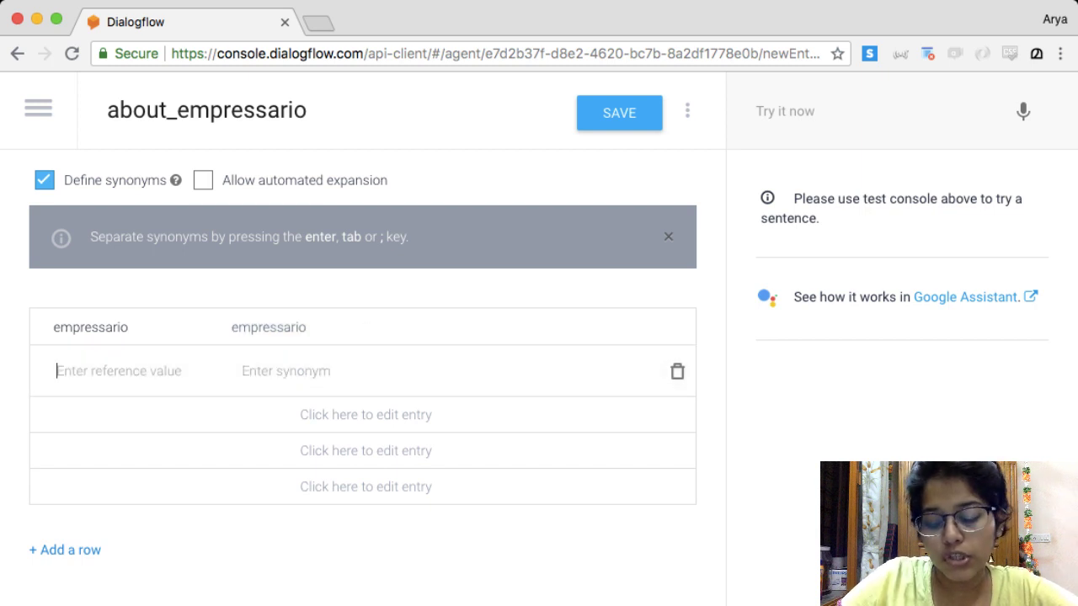
Step: Add a second entity entry with "entrepreneurship club" as reference value and synonym, and save the entity
type("entrepre")
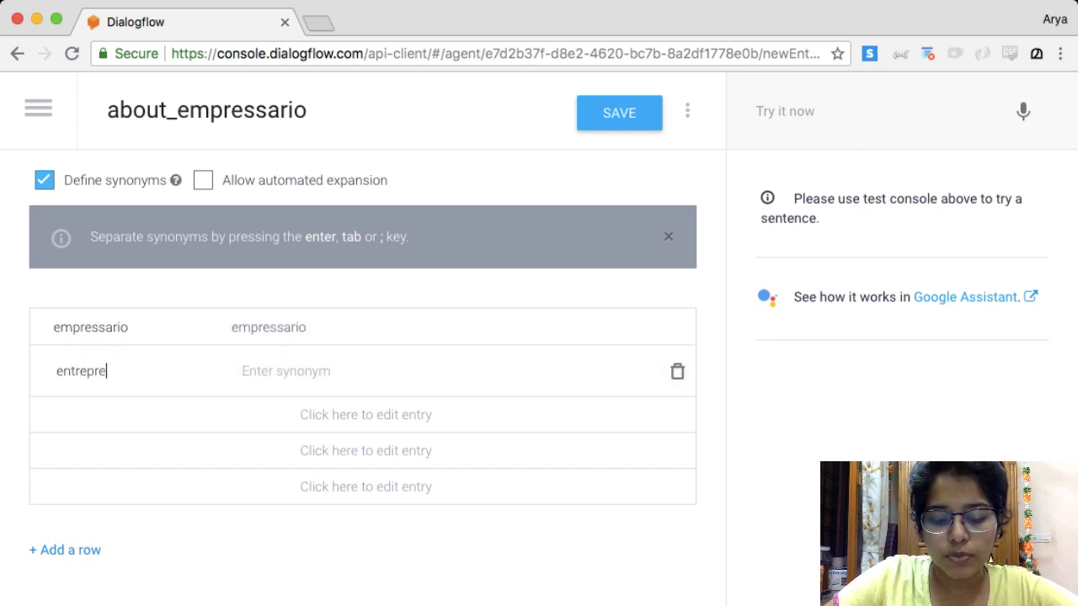
type("neurship club")
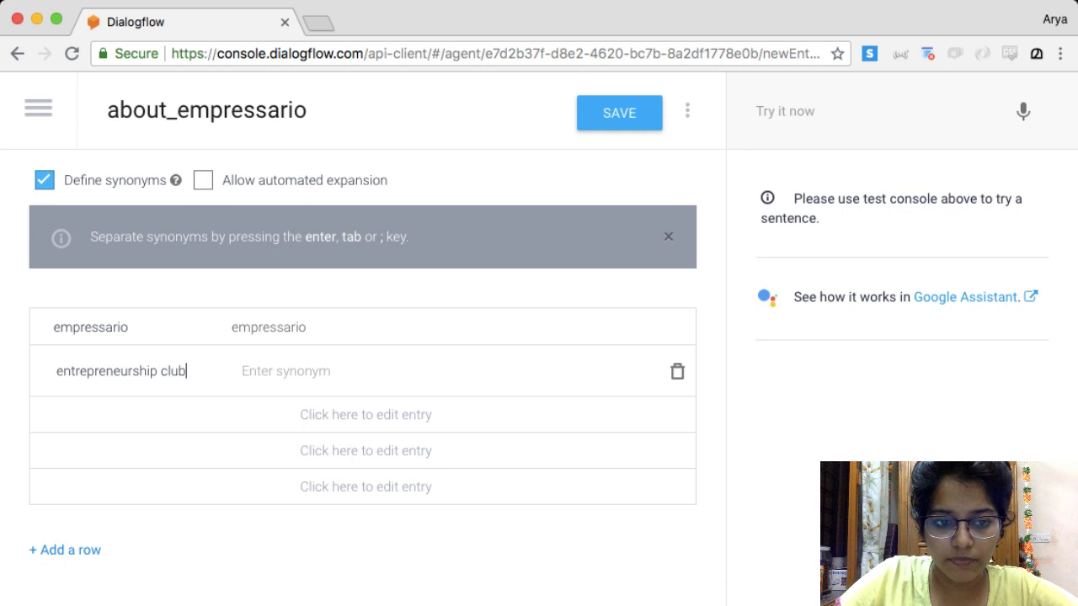
key("Tab")
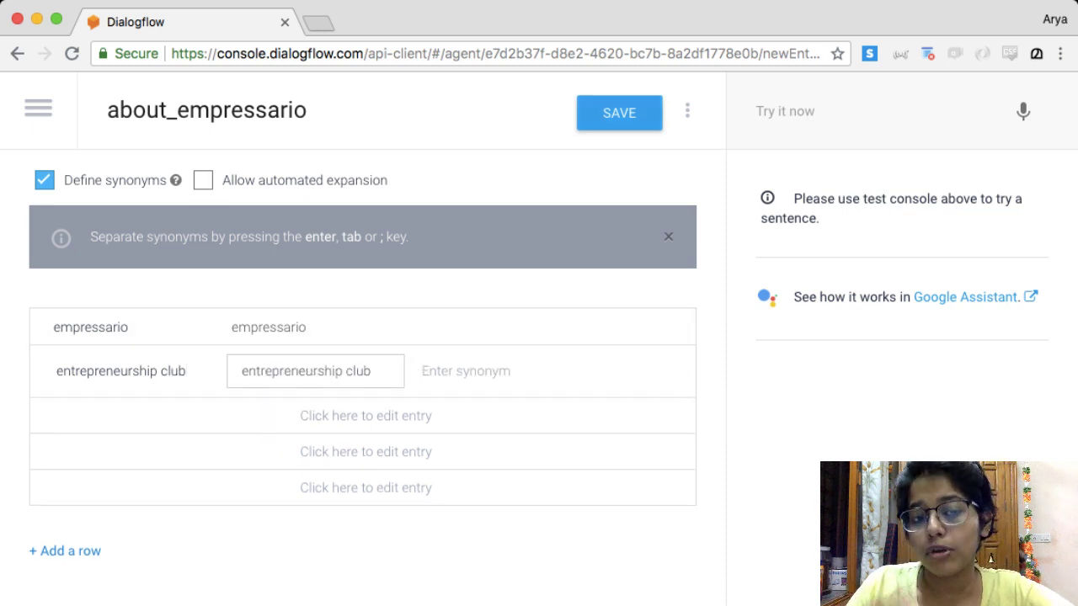
key("super+s")
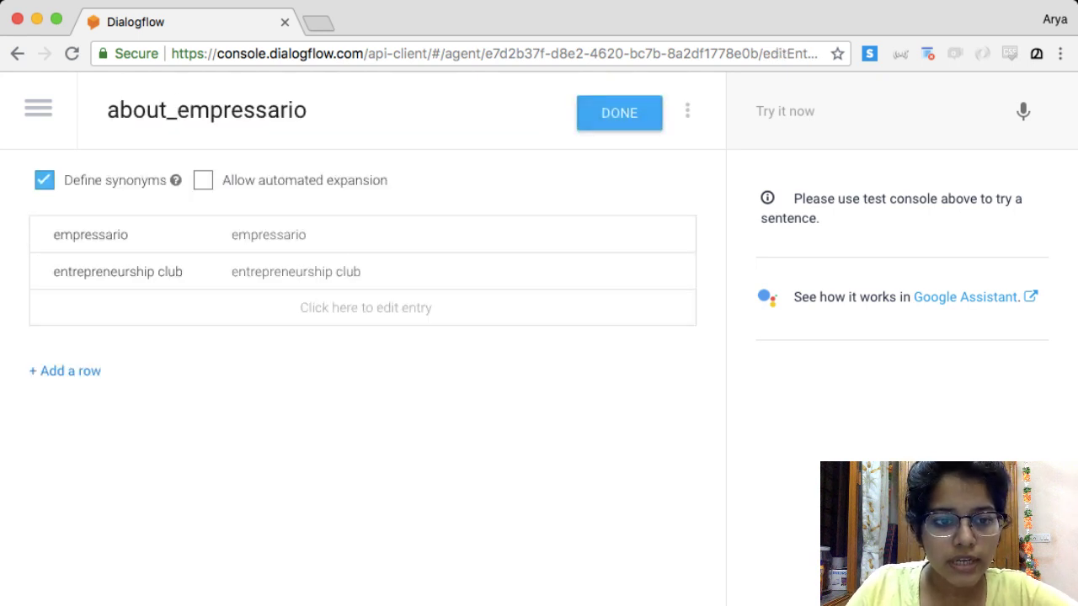
left_click(87, 260)
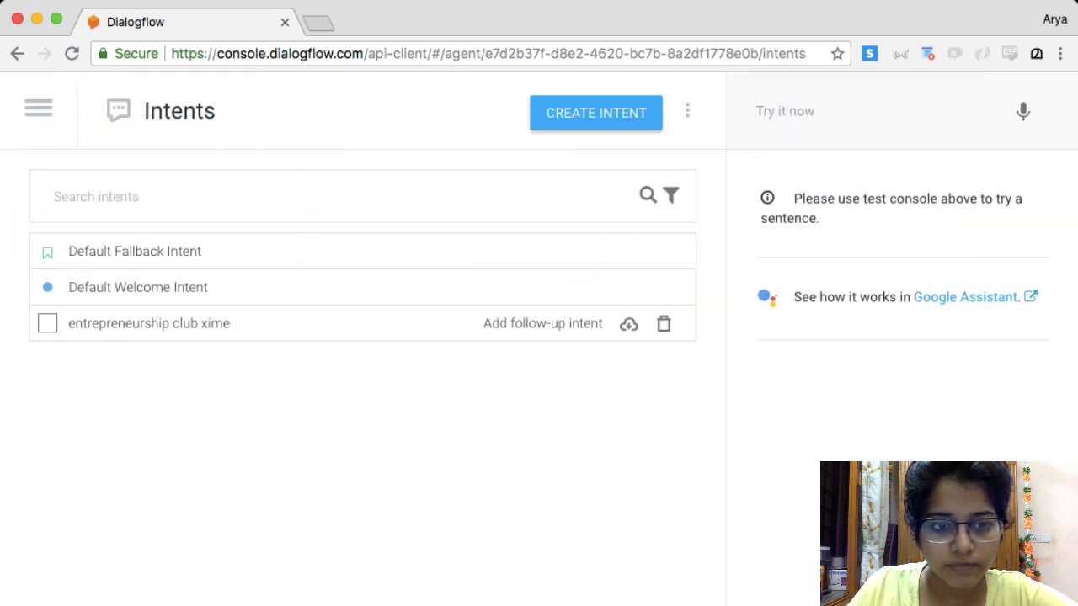
left_click(148, 323)
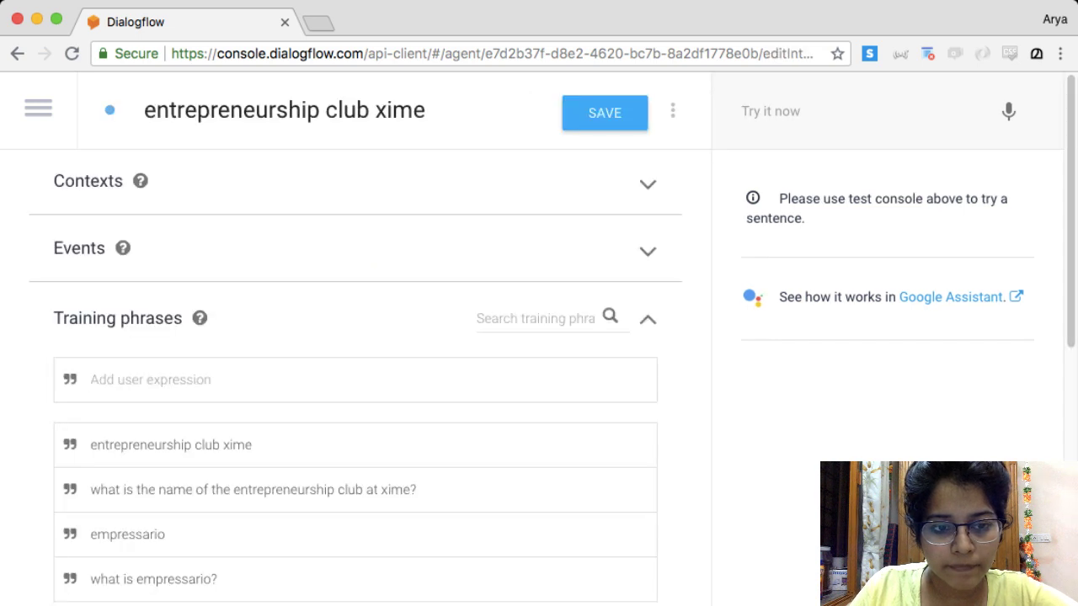
scroll(639, 445, "down", 2)
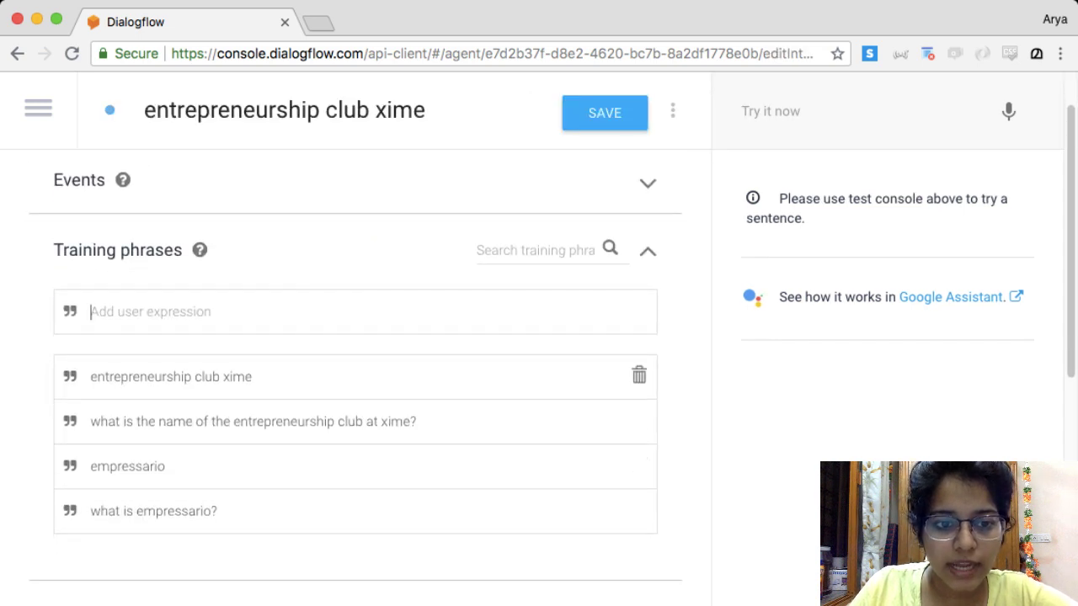
left_click(92, 376)
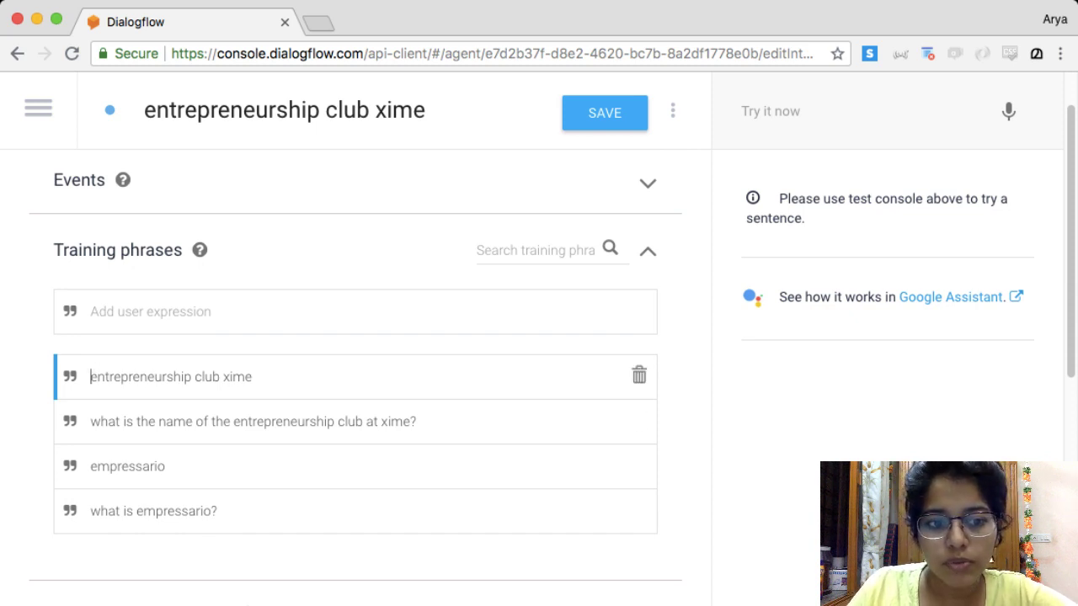
left_click_drag(90, 377, 220, 376)
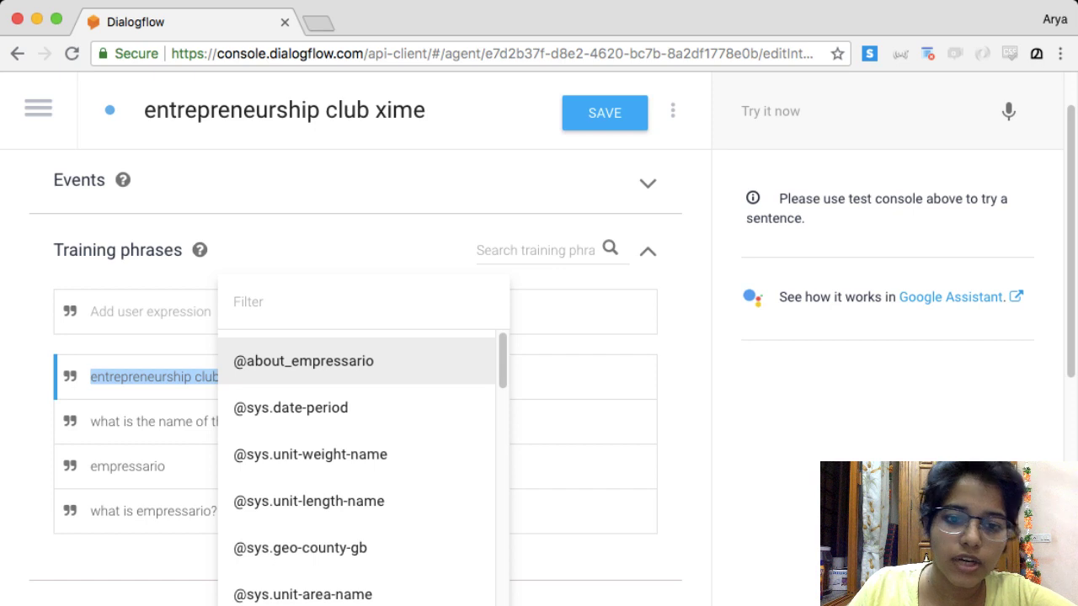
left_click(328, 362)
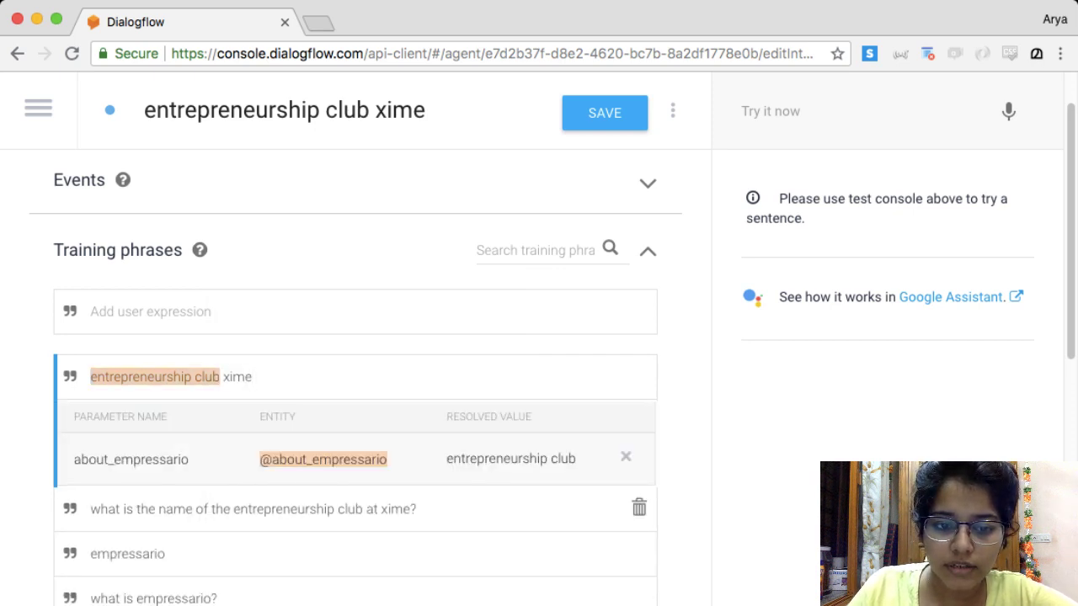
Step: Annotate "entrepreneurship club" in the phrase "what is the name of the entrepreneurship club at xime?" with the existing about_empressario parameter
left_click(417, 508)
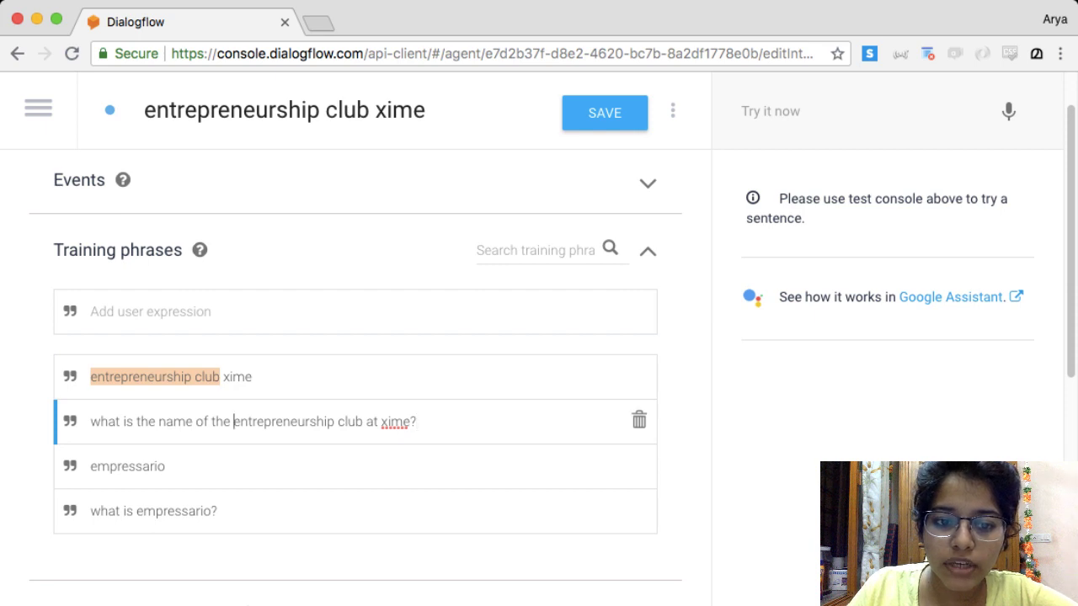
left_click_drag(233, 421, 363, 421)
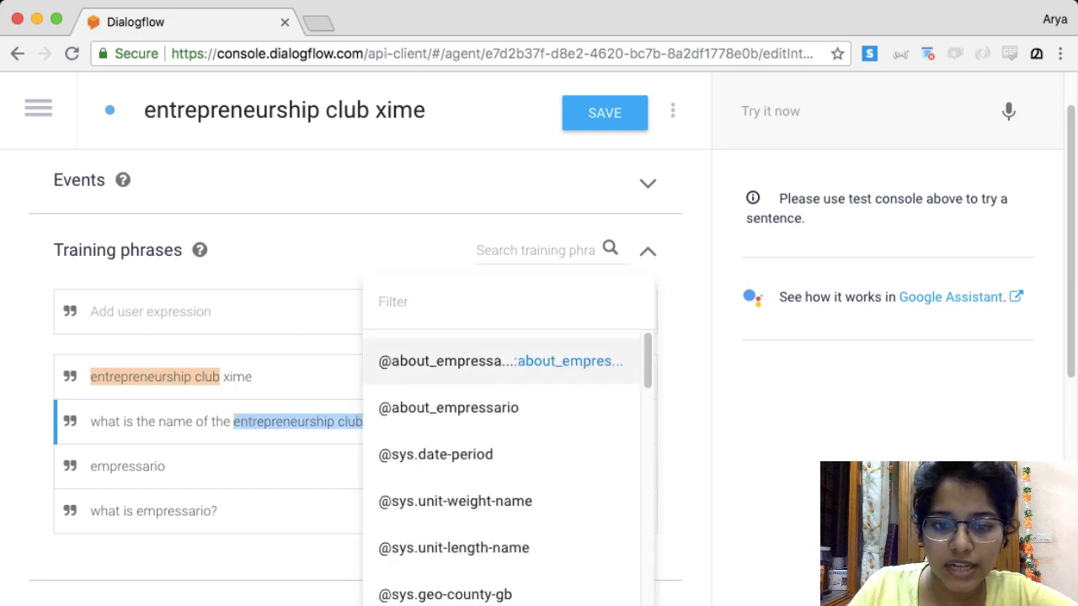
left_click(497, 361)
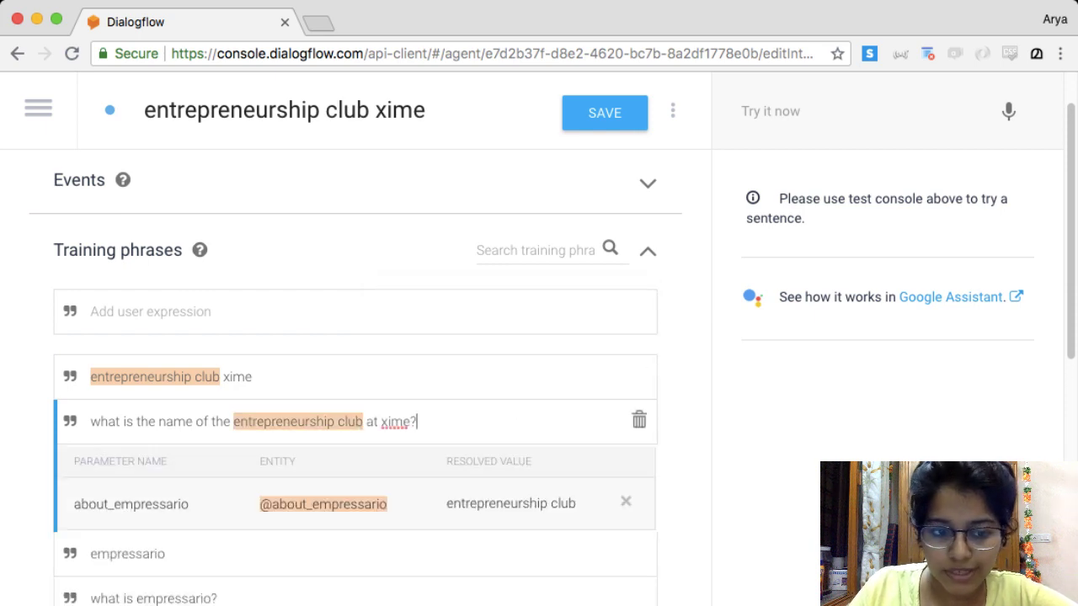
left_click(149, 544)
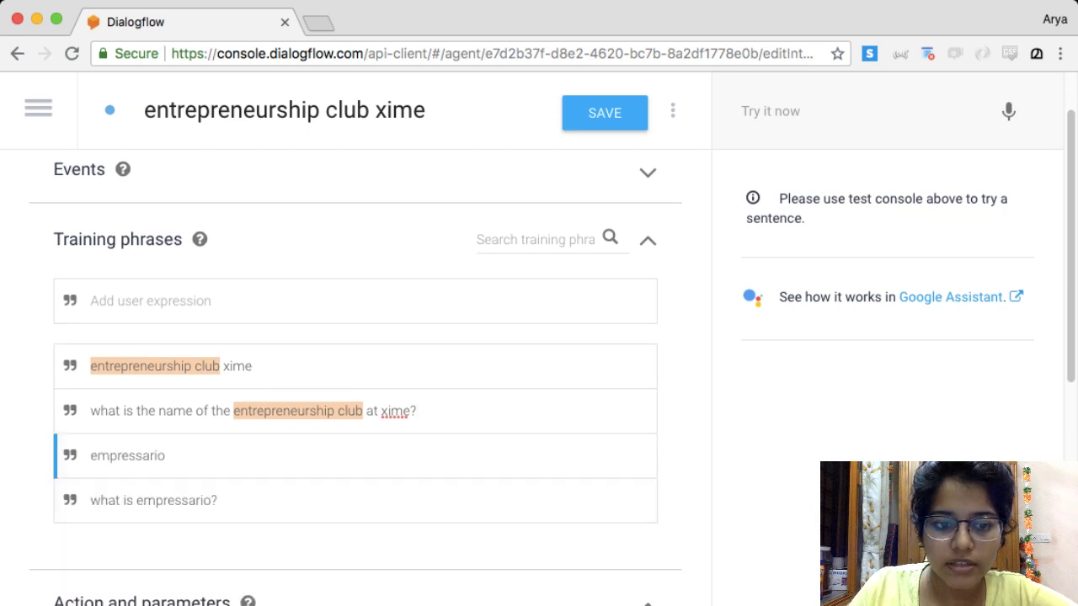
double_click(127, 455)
left_click(205, 454)
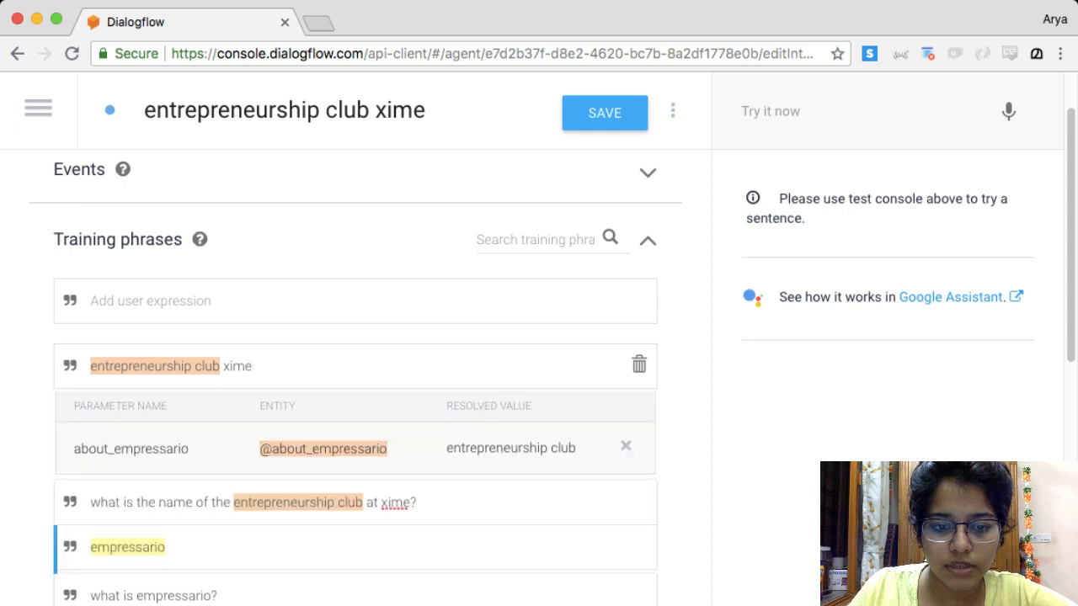
scroll(354, 379, "down", 5)
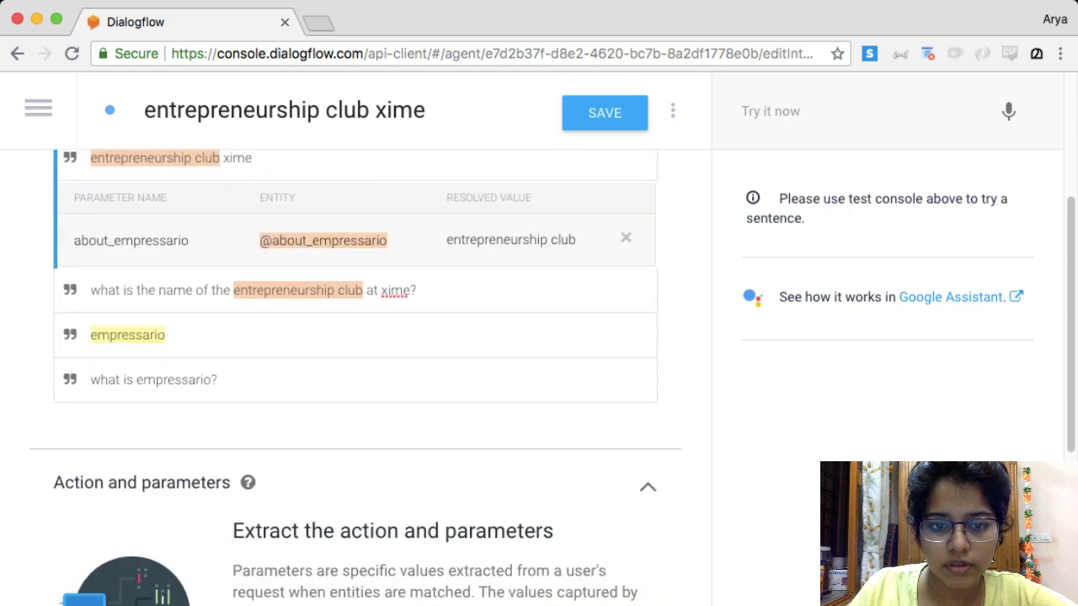
left_click(166, 334)
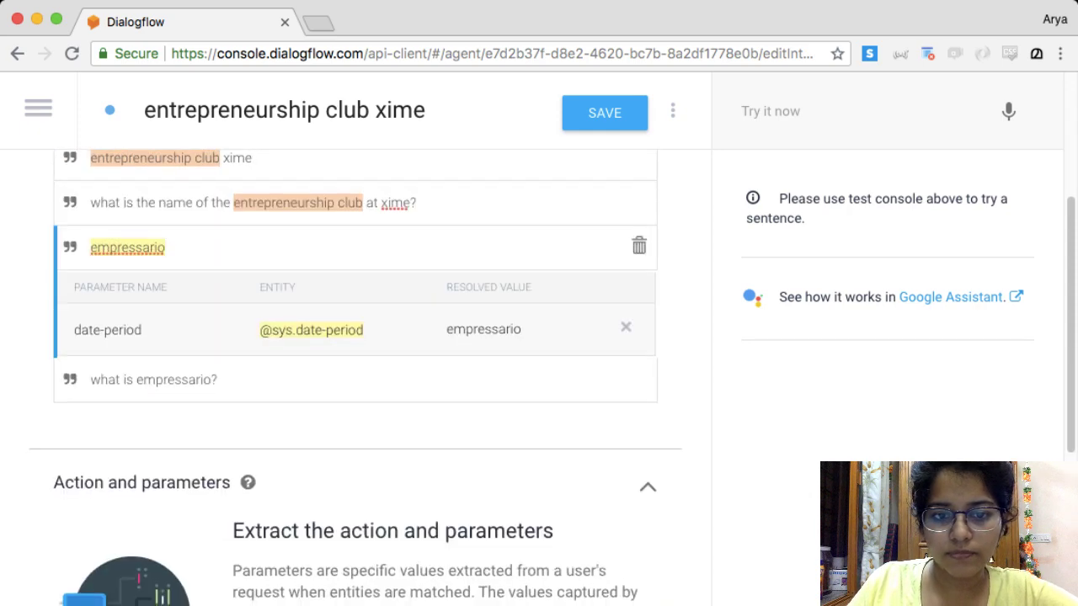
left_click(625, 327)
double_click(127, 248)
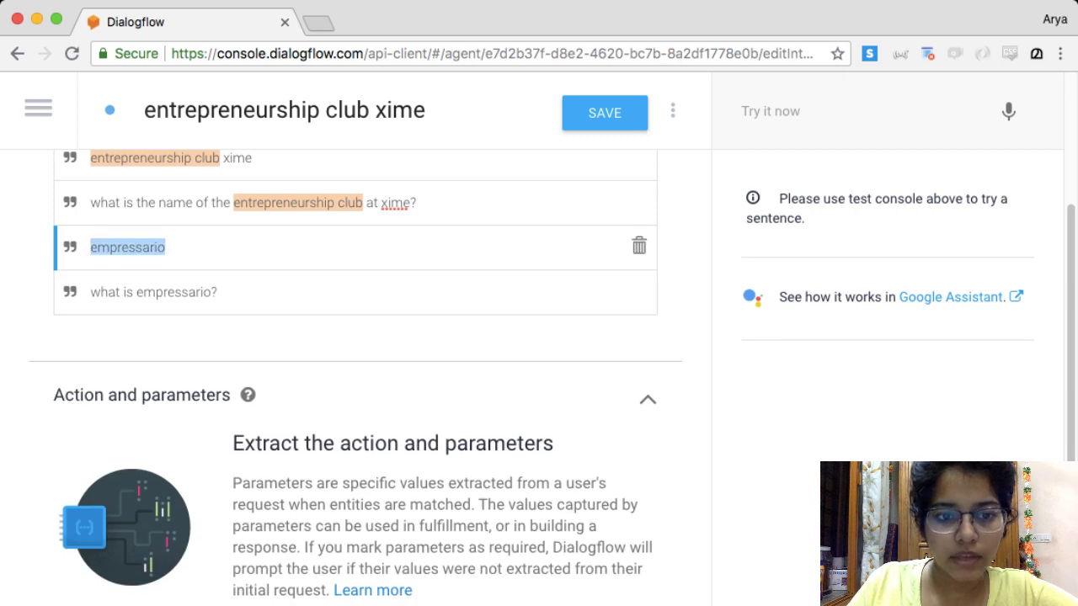
left_click(274, 336)
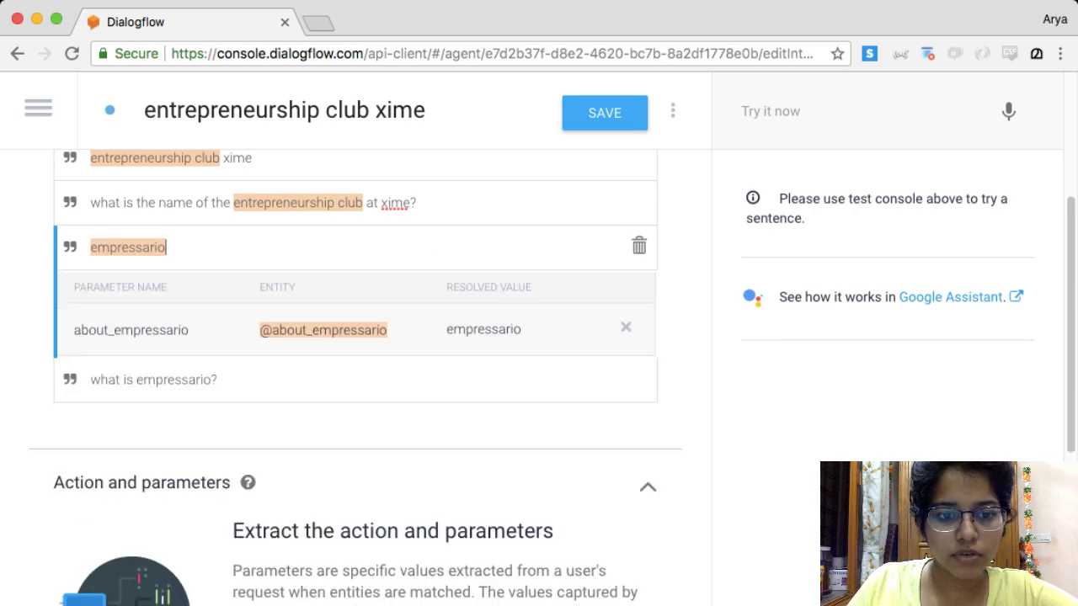
double_click(78, 390)
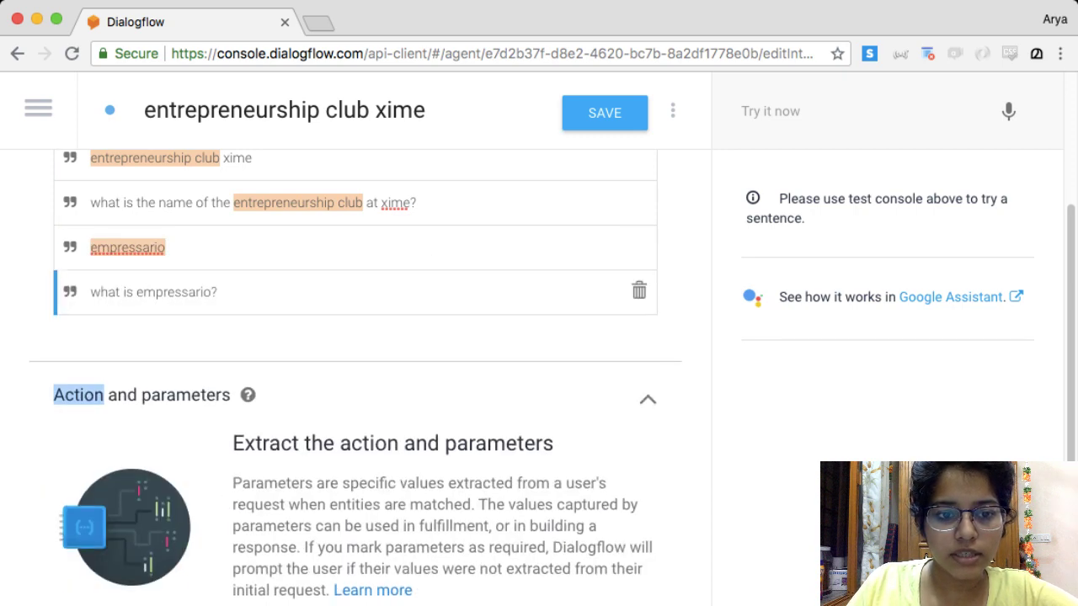
double_click(172, 292)
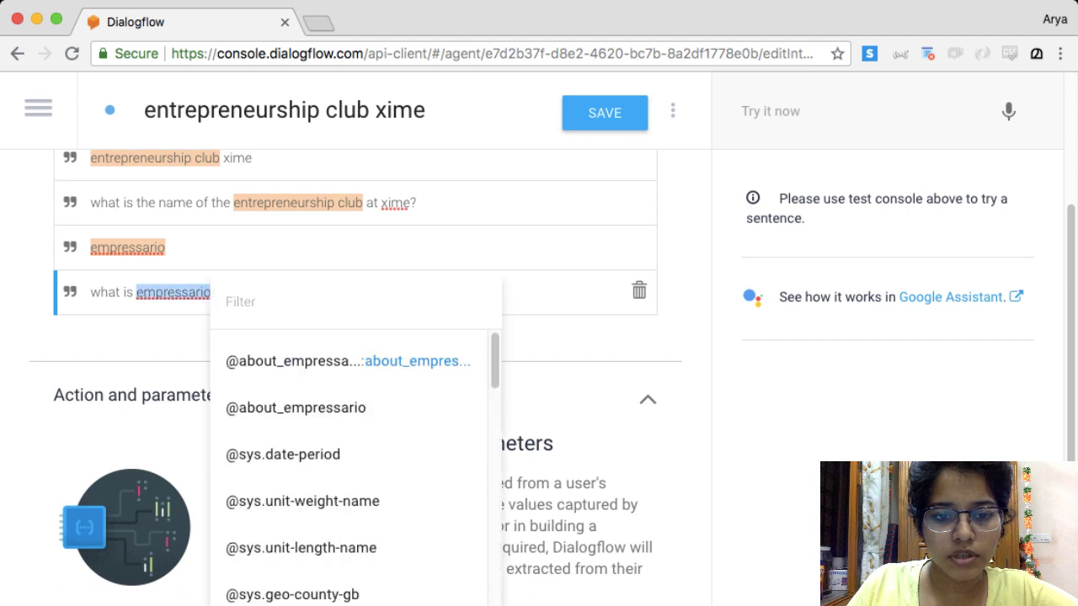
left_click(336, 360)
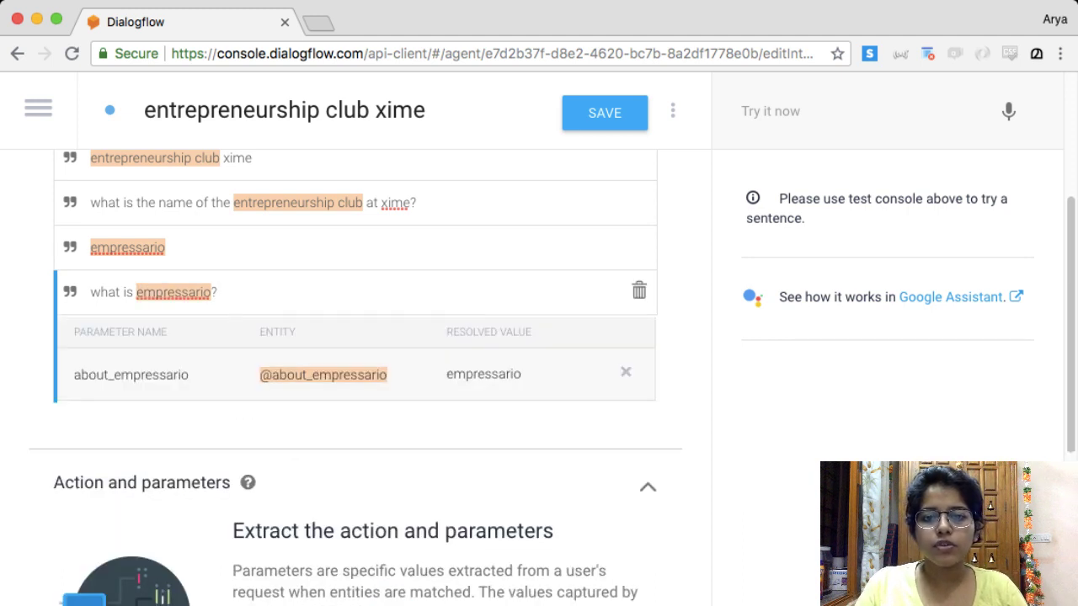
left_click(604, 112)
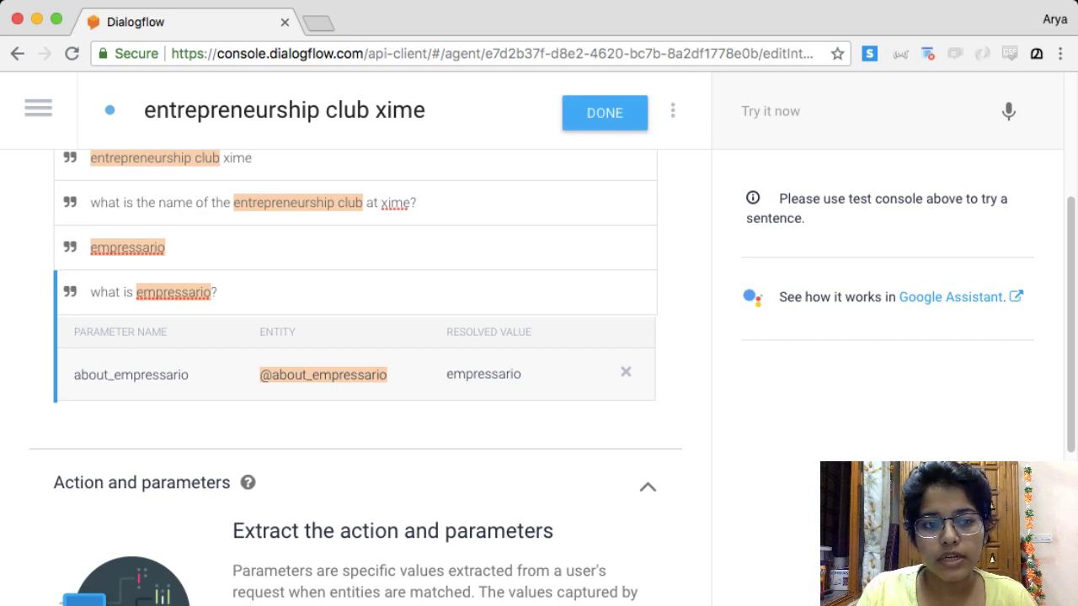
Step: Start a new intent and name it "key_activities"
left_click(38, 107)
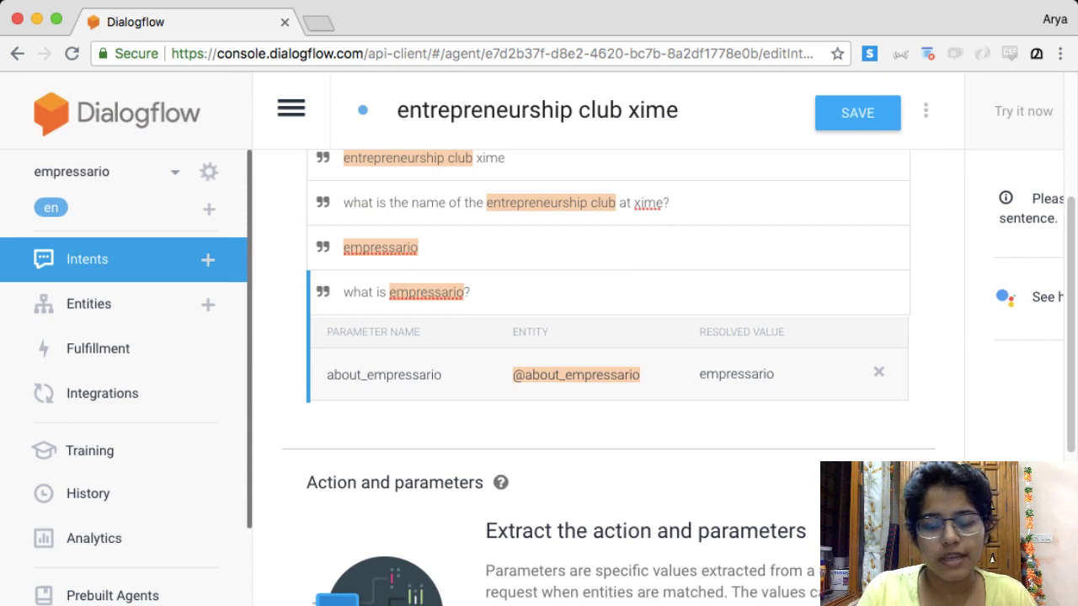
left_click(207, 259)
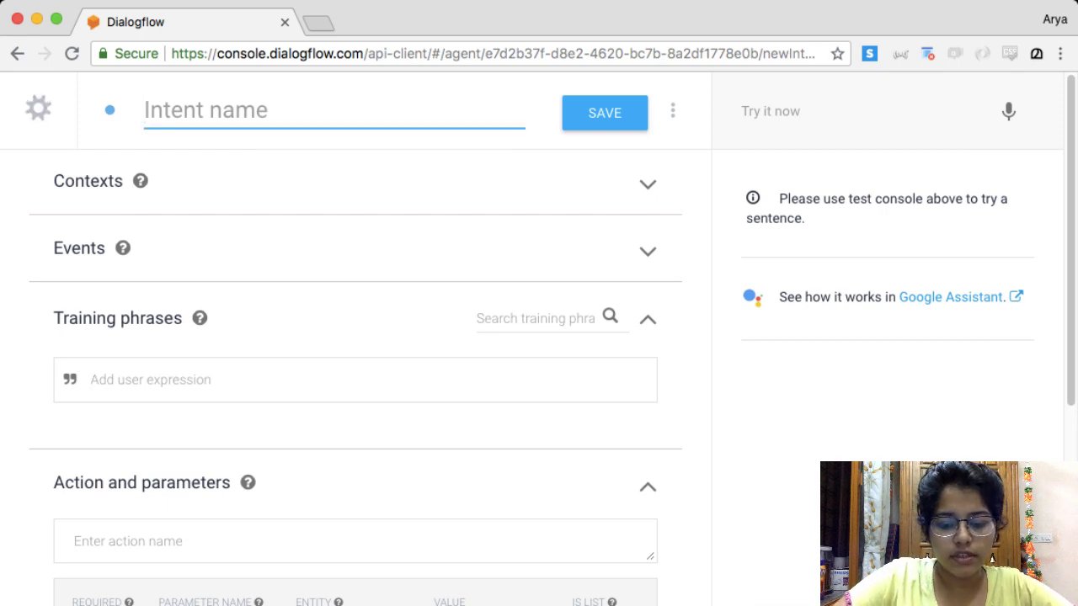
type("key_acti")
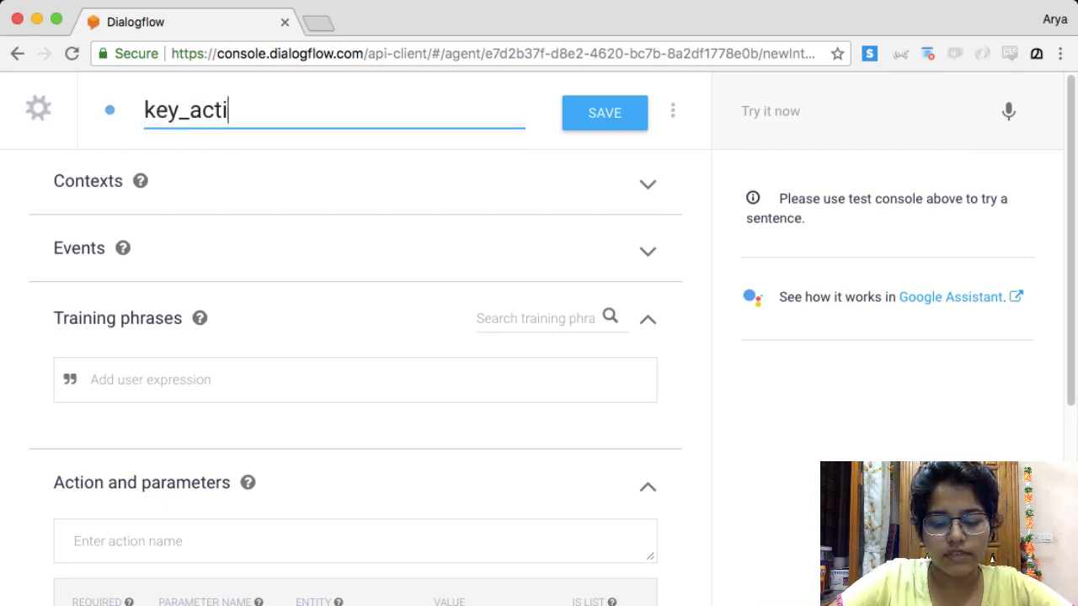
type("vities")
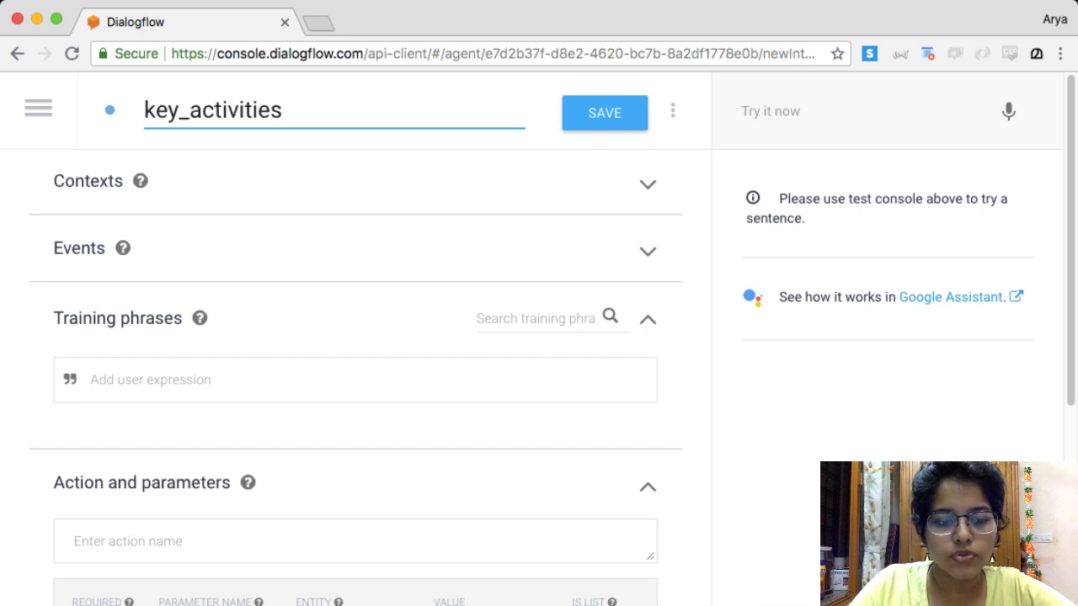
Step: Add the training phrase "what are the activites at empressario?" to the key_activities intent
left_click(91, 380)
type("what a")
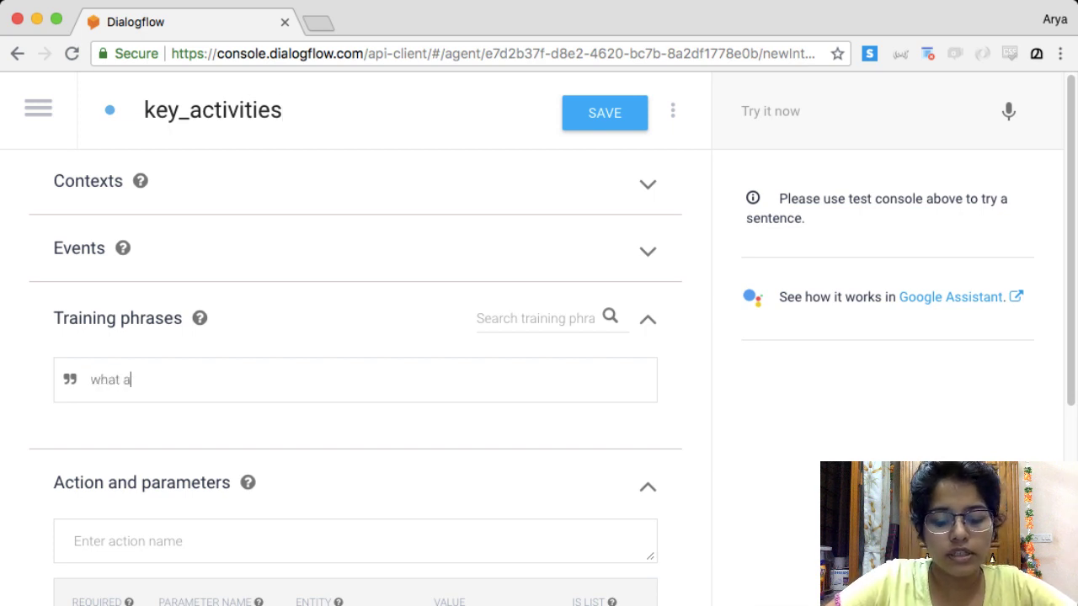
type("re the activites")
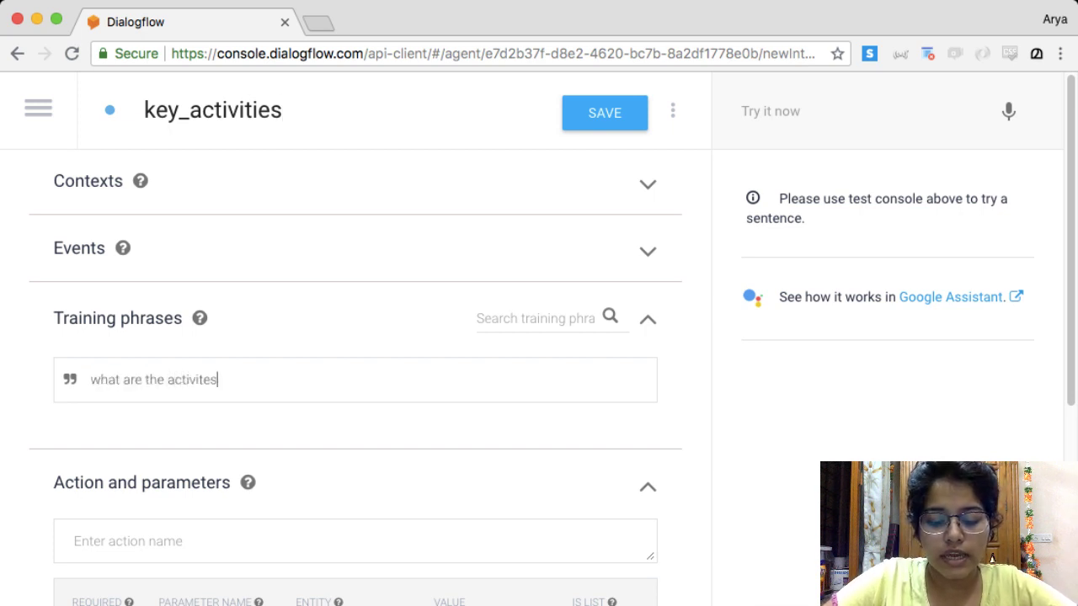
type(" at empress")
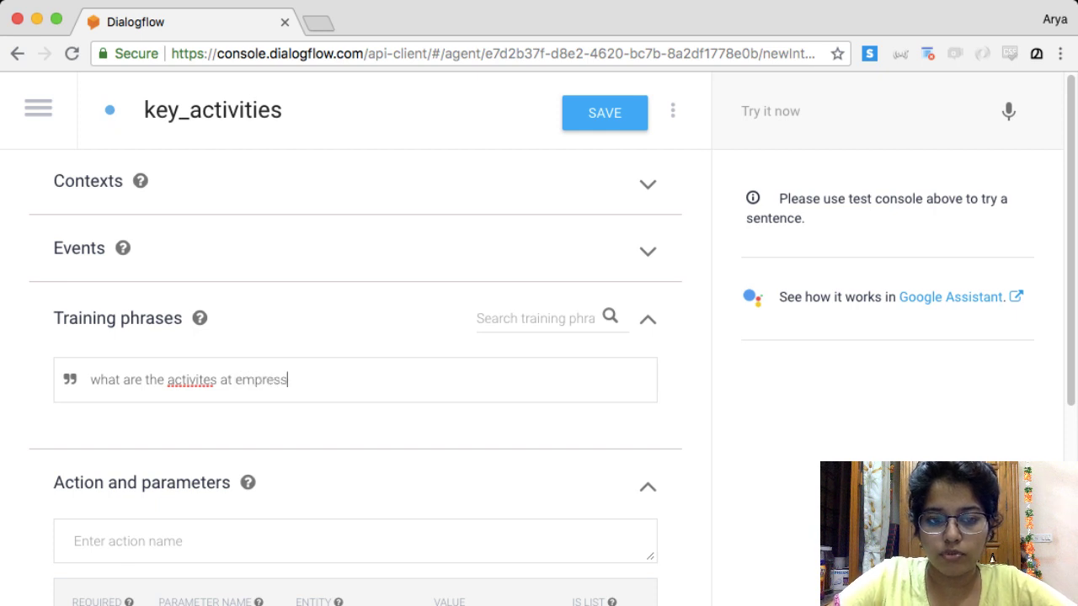
type("ario?")
key("Return")
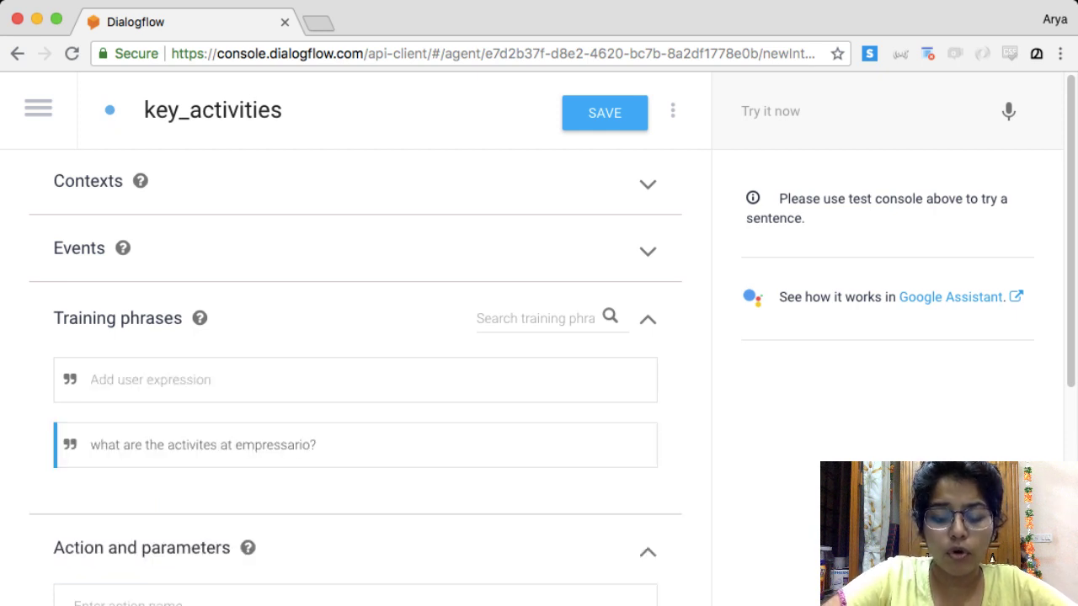
Step: Add the training phrases "what happens at empressario?" and "activities of empressario?" to the intent
type("what happens")
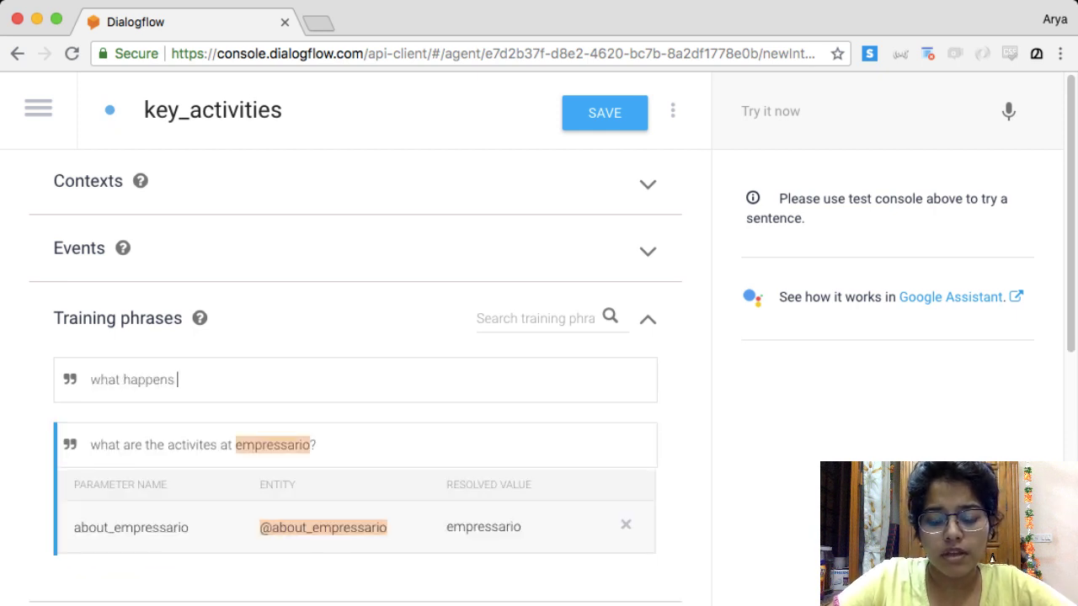
type(" at empressa")
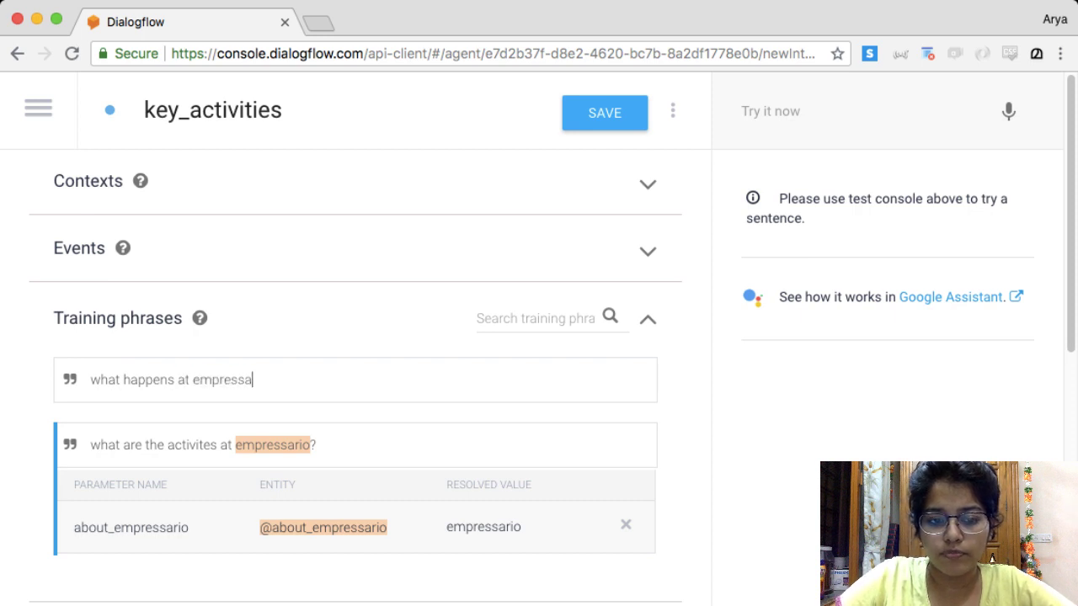
type("rio?")
key("Return")
type("activ")
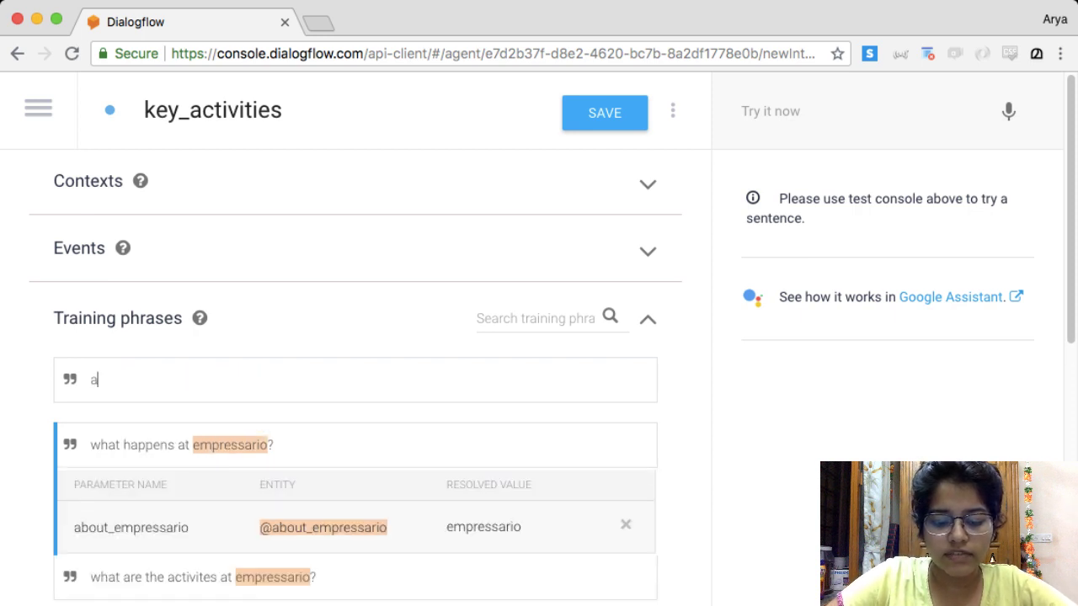
type("ities of emp")
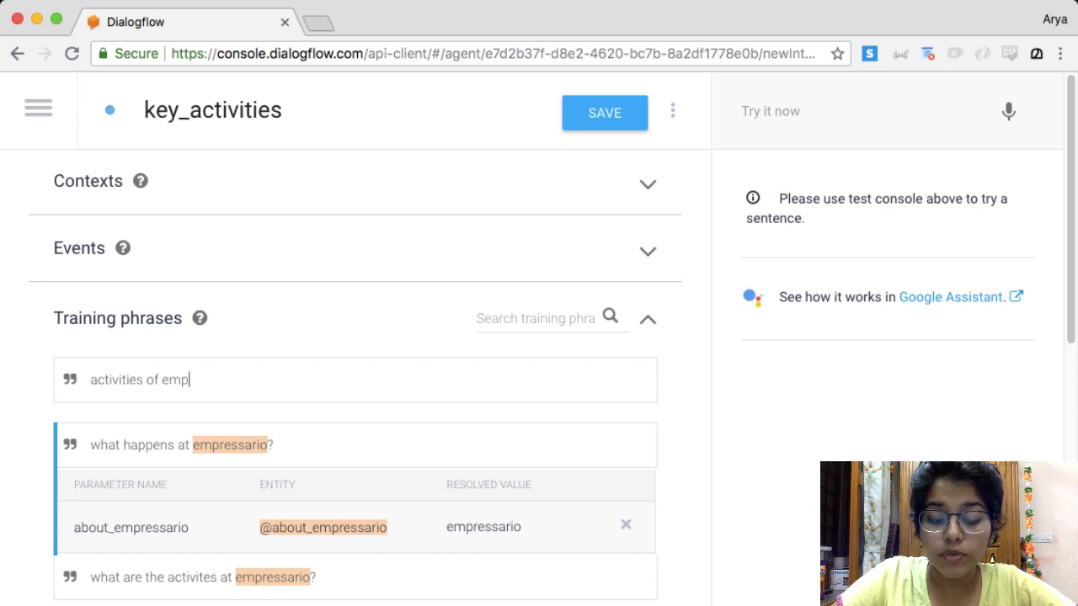
type("ressario?")
key("Return")
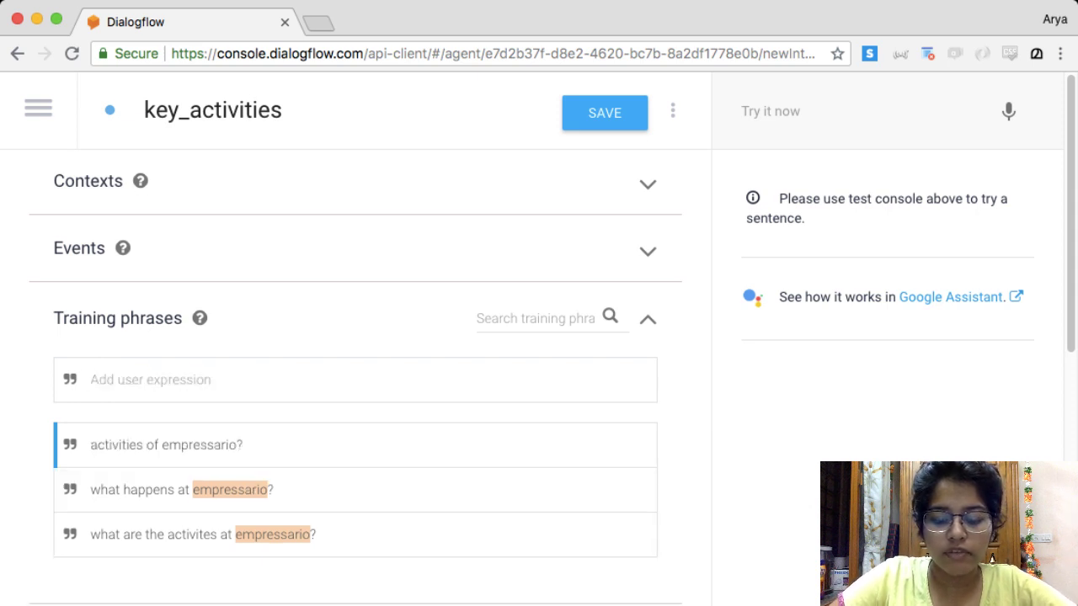
Step: Add the training phrases "events at empressario?" and "programs of empressario" to the key_activities intent
type("events at em")
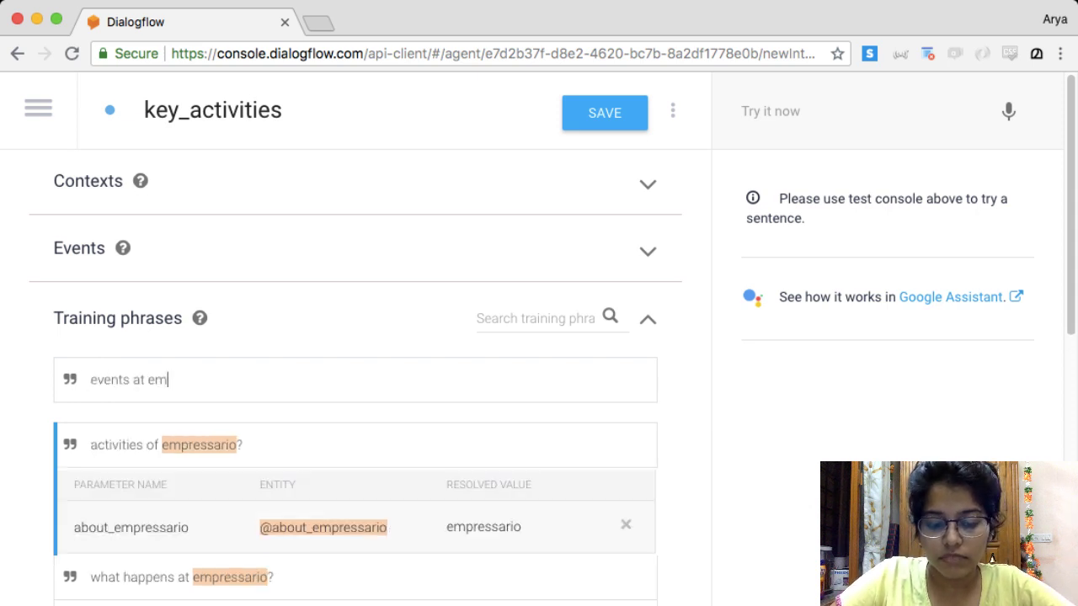
type("pressario?")
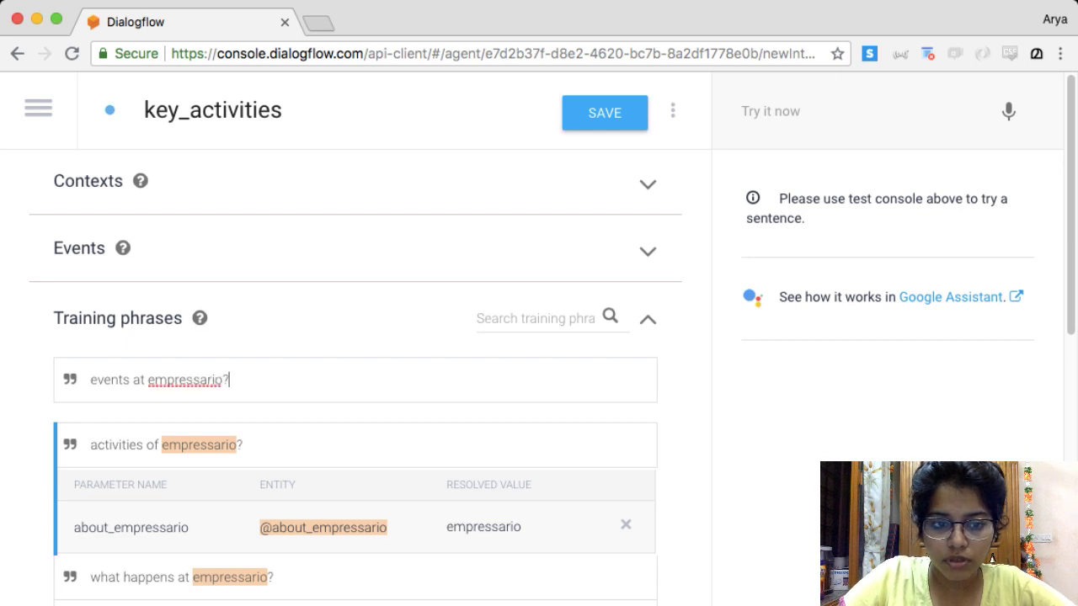
key("Return")
type("progr")
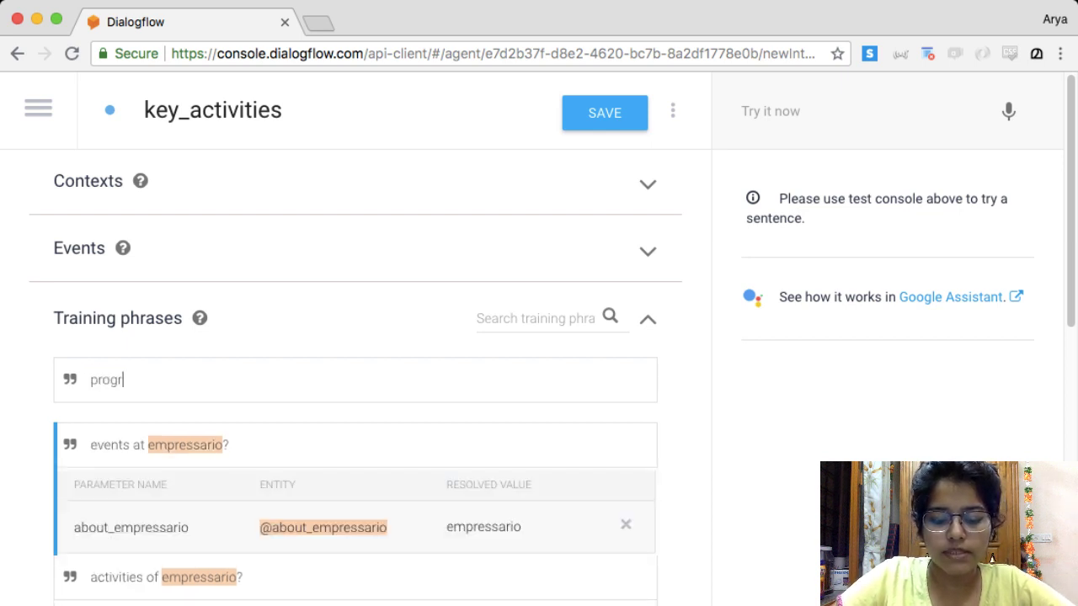
type("ams of ")
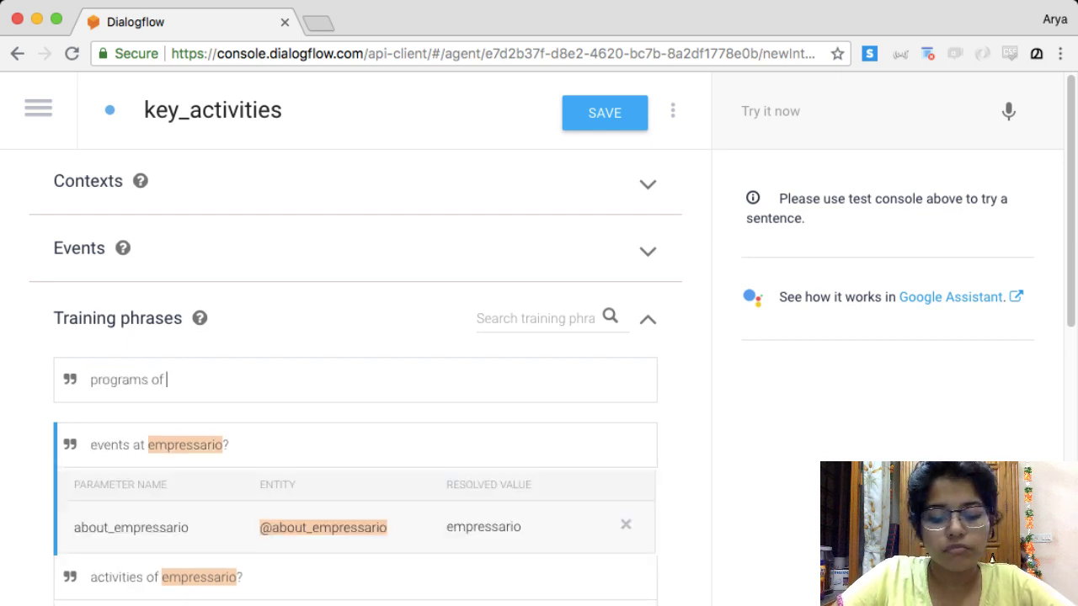
type("empressario")
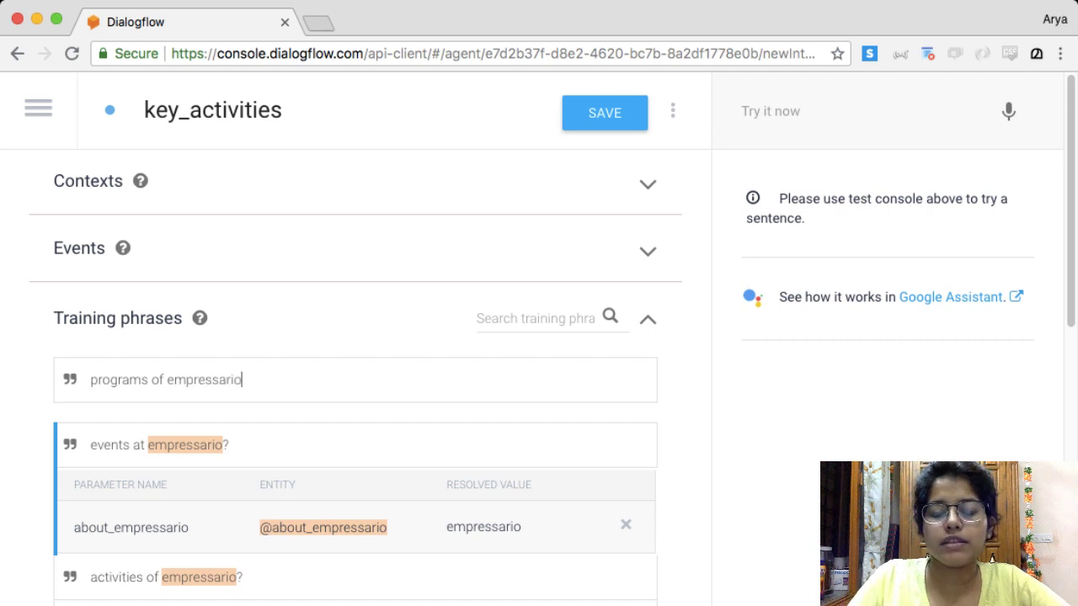
key("Return")
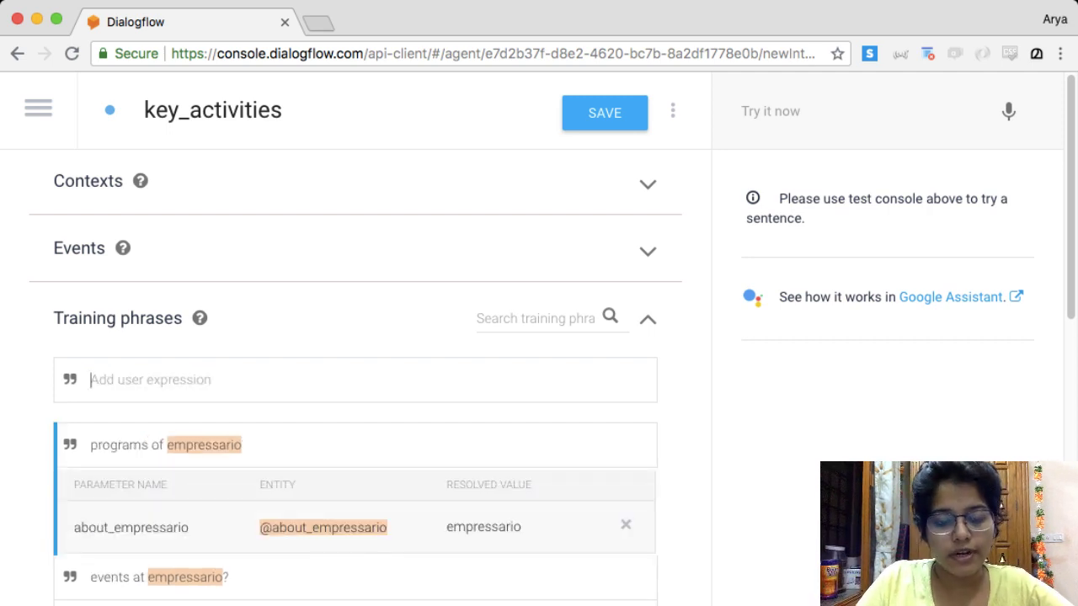
Step: Enter the intent's text response "Empressario hosts B-Plan competitions and Entrepreneruship Workshops. Pulse is Empressario's key event."
scroll(353, 379, "down", 10)
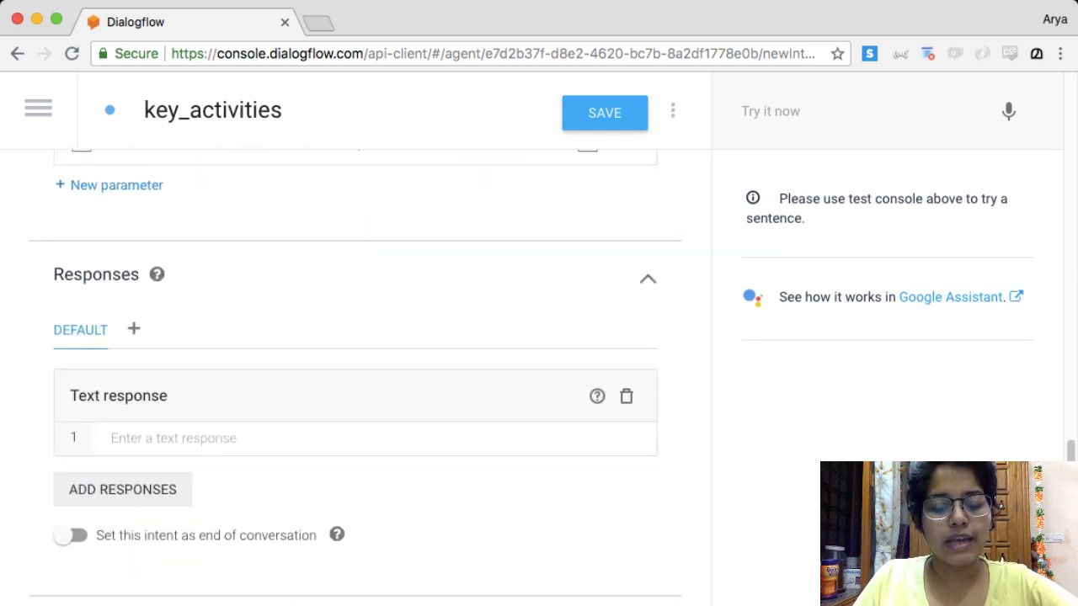
left_click(173, 438)
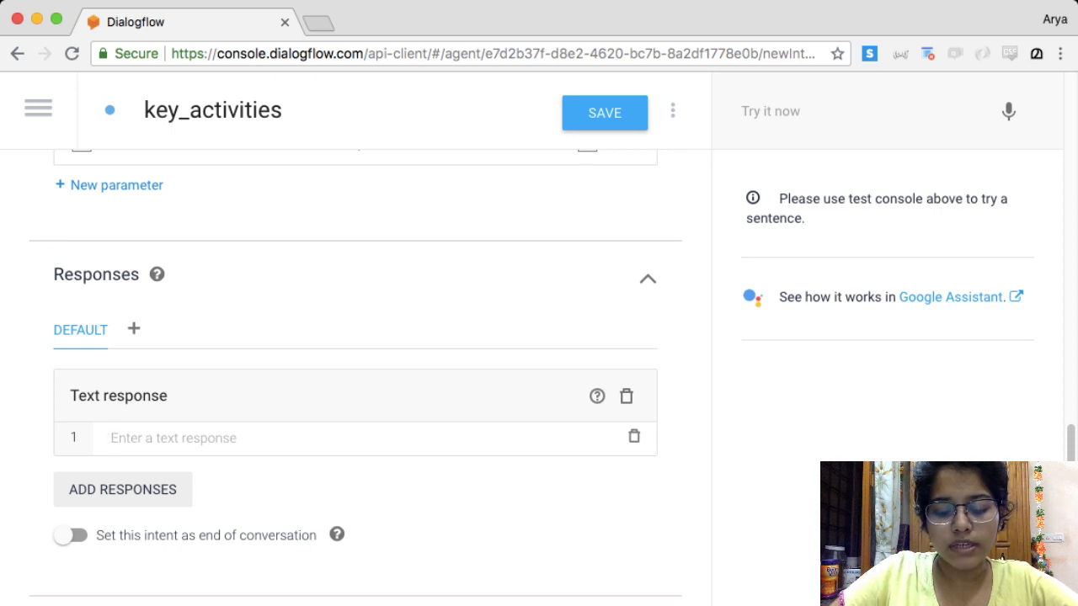
type("Empressario")
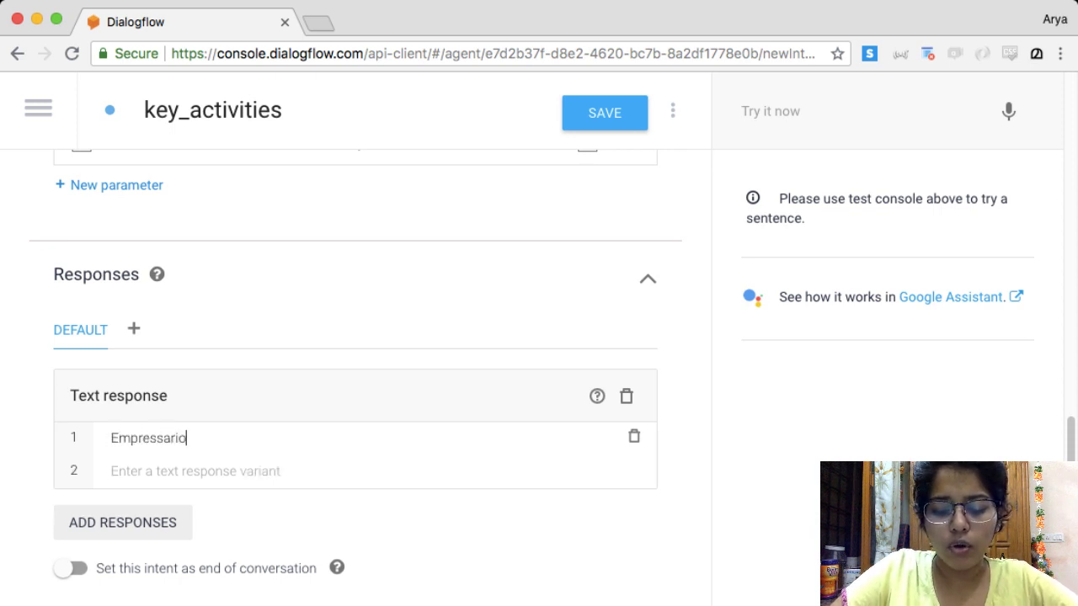
type(" hosts B")
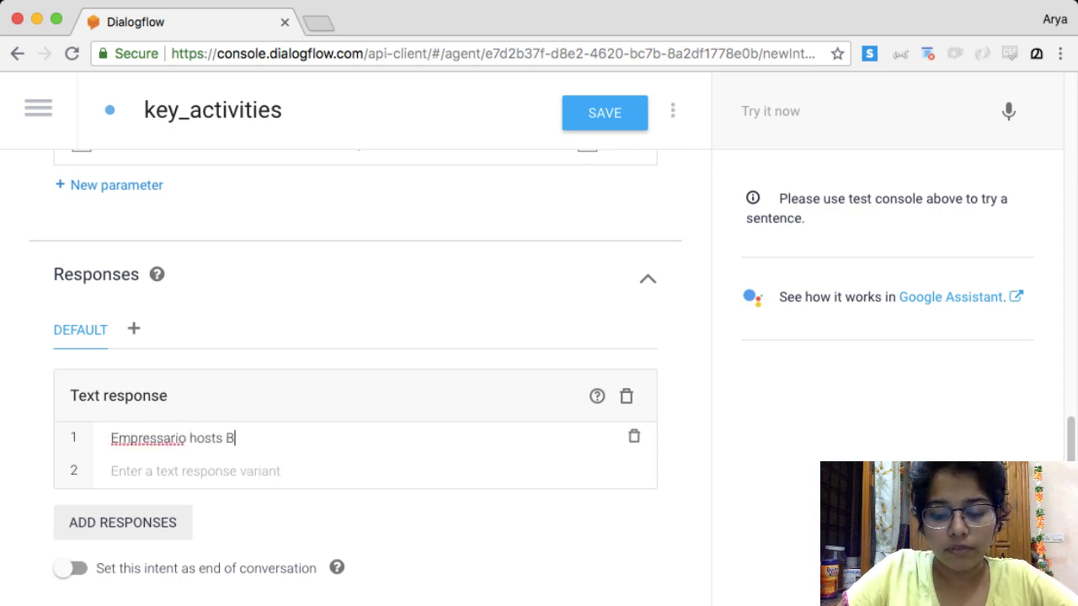
type("-Plan compl")
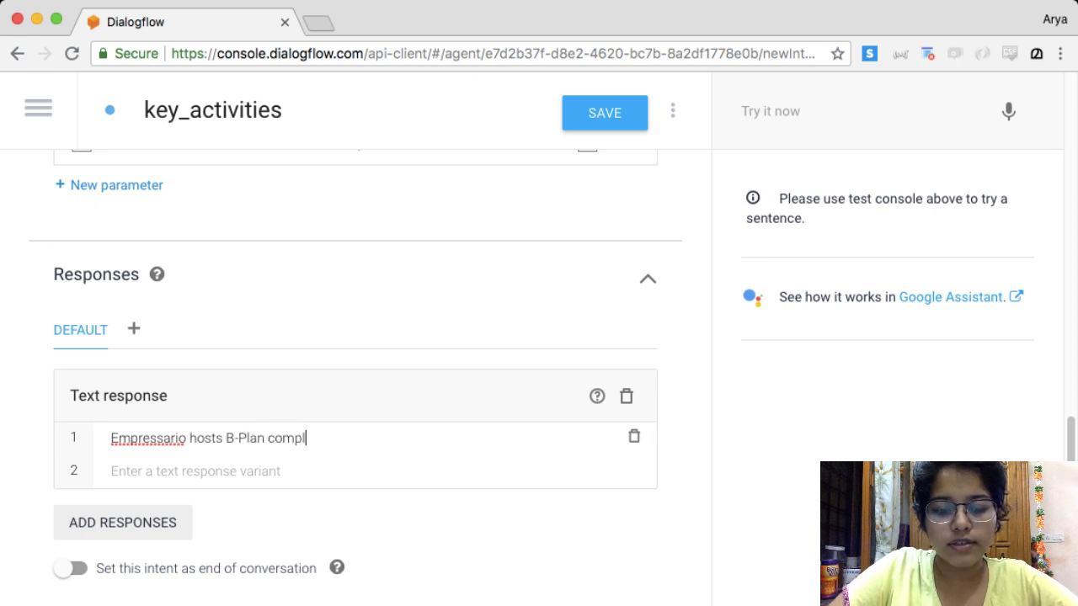
key("BackSpace")
type("etitions ")
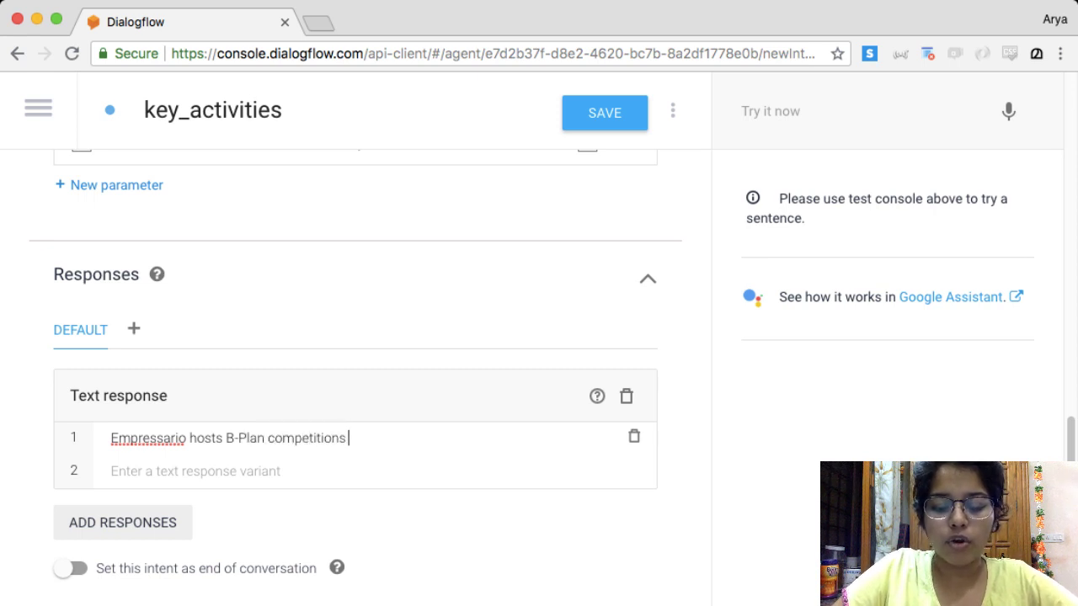
type("and Entreprene")
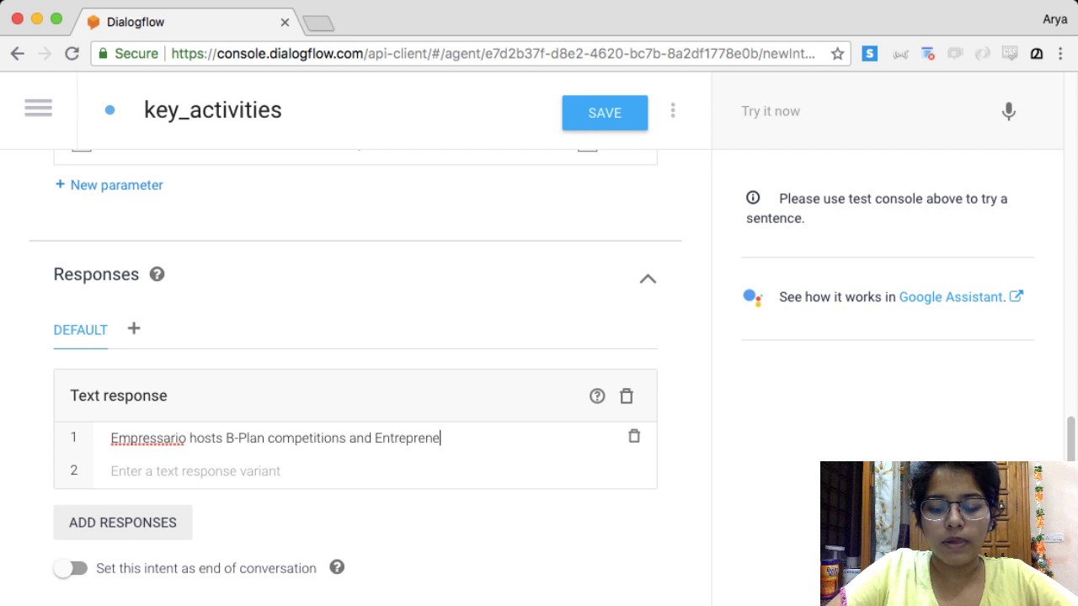
type("ruship Worksh")
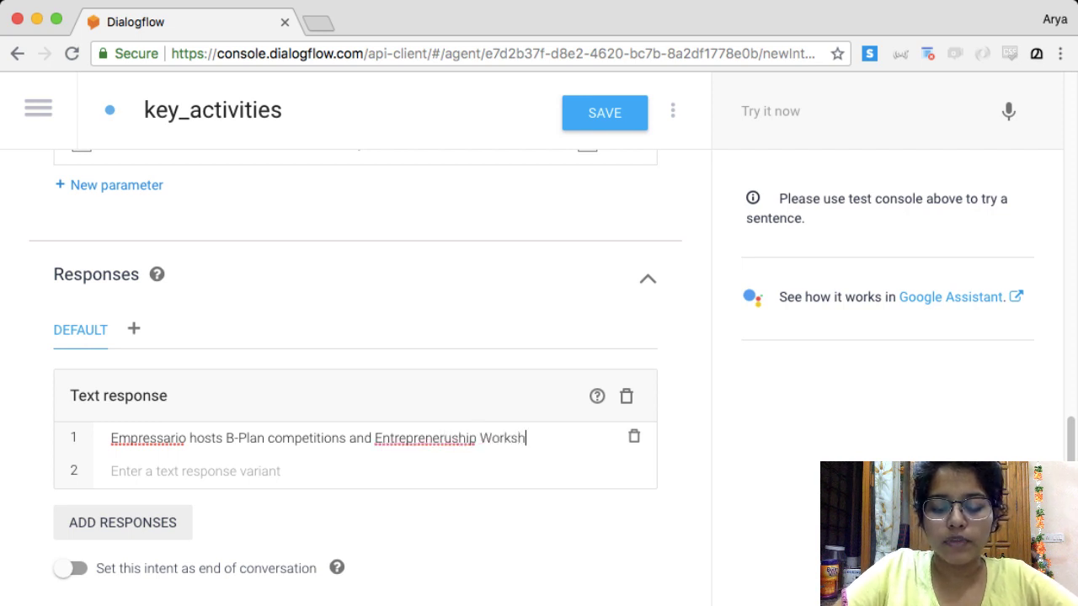
type("ops. P")
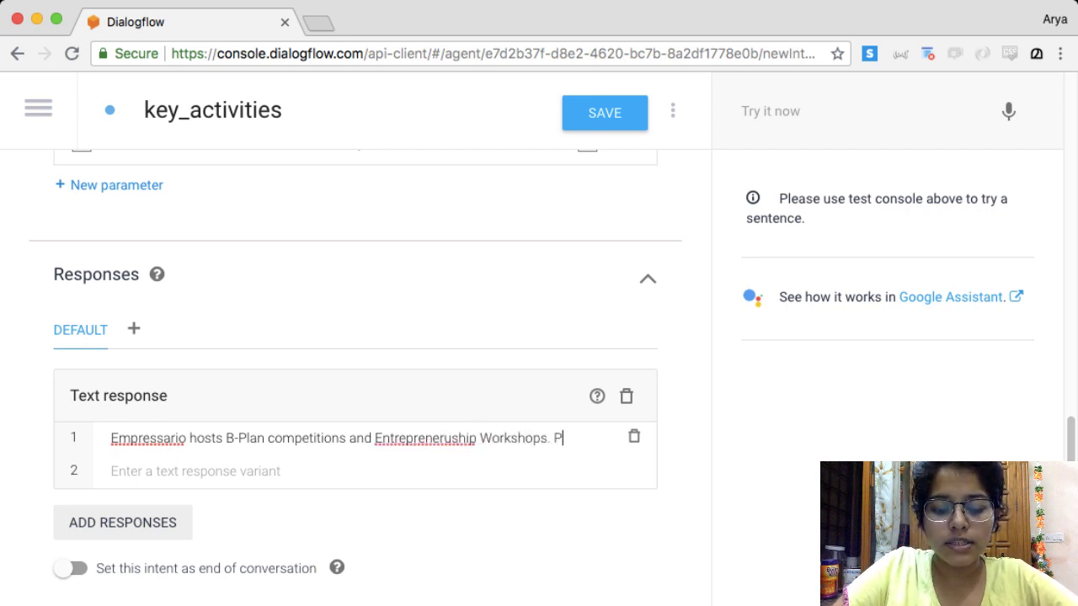
type("ulse ")
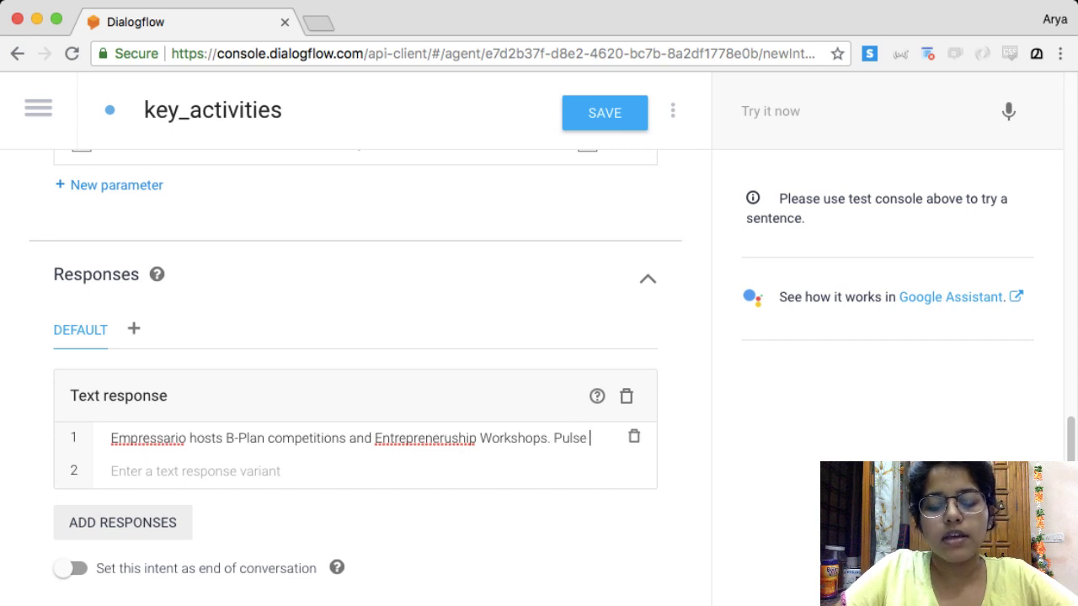
type("20is Empres")
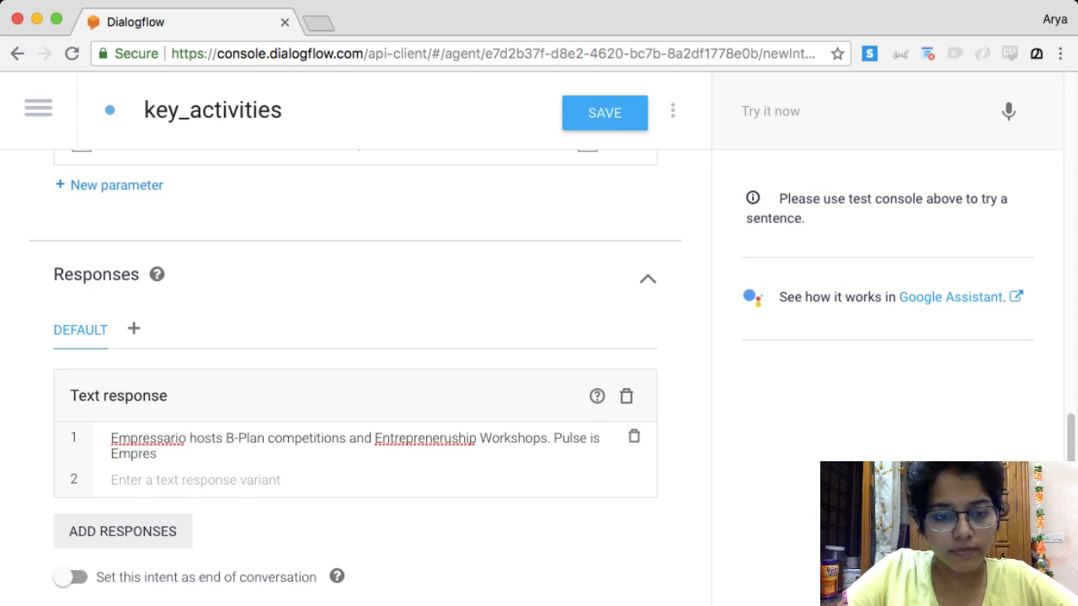
type("sario's")
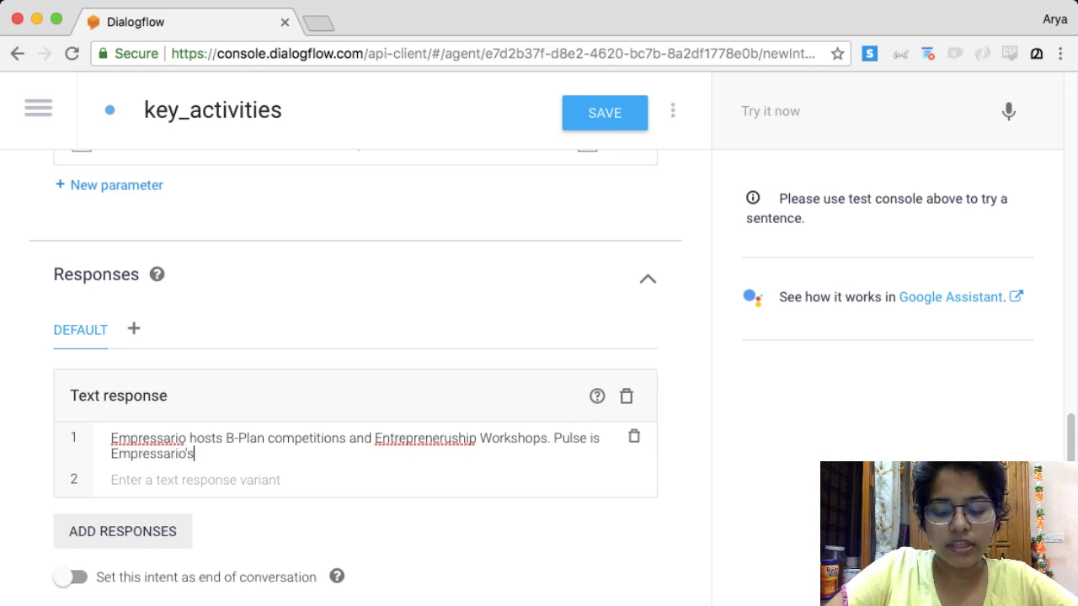
type(" key event.")
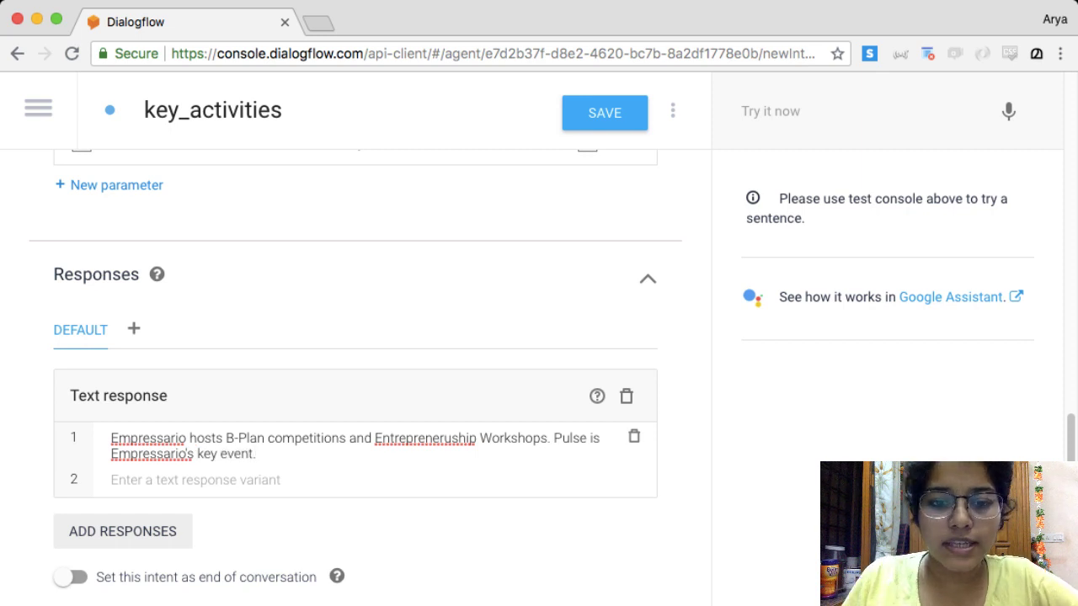
scroll(353, 378, "up", 3)
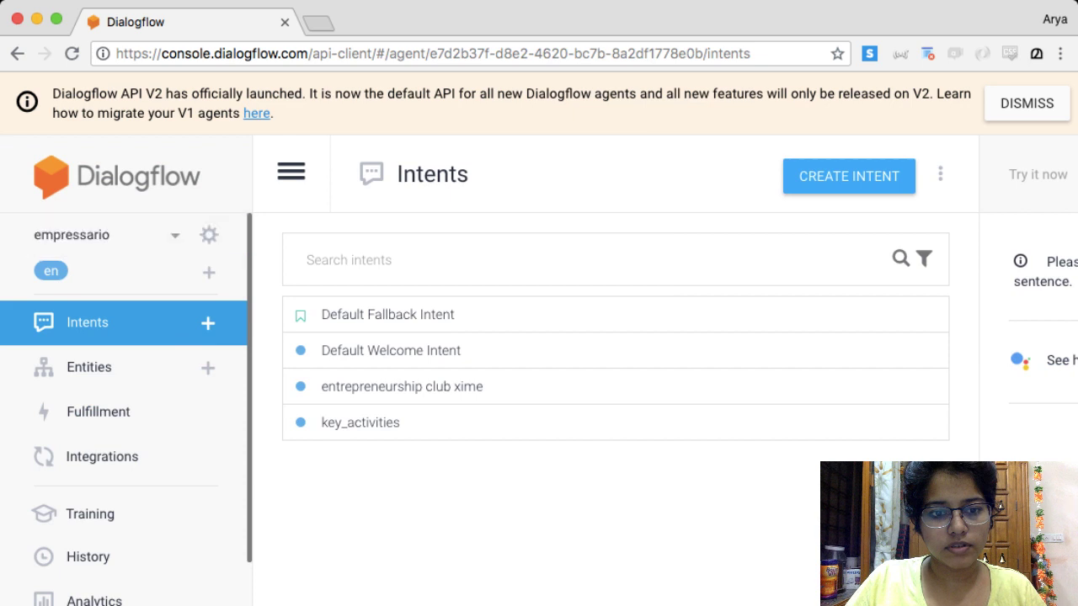
Step: Start a new entity and name it "key_activity"
left_click(208, 367)
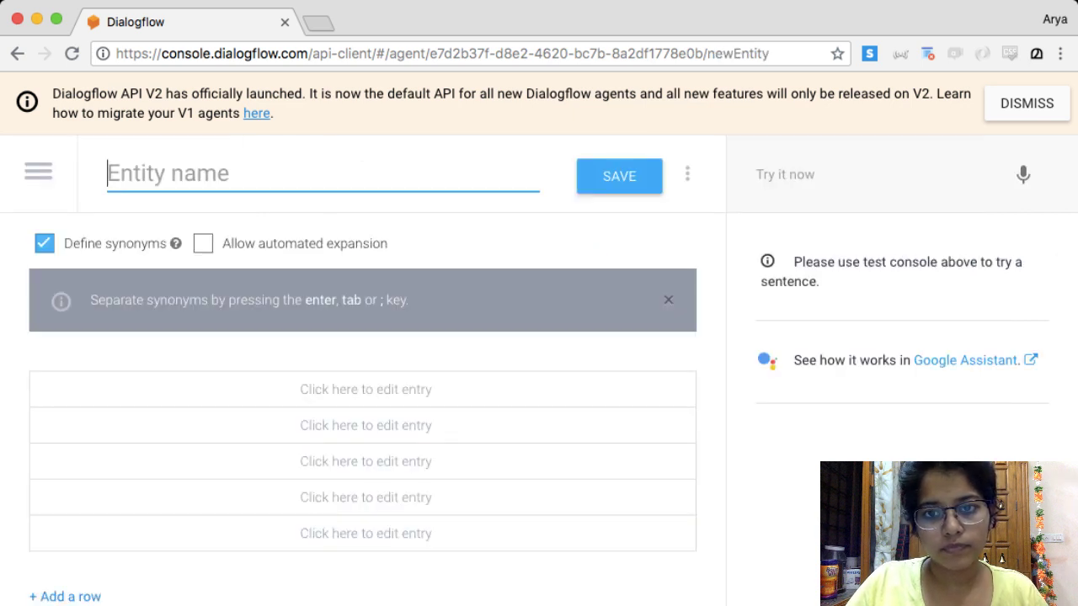
key("super+Tab")
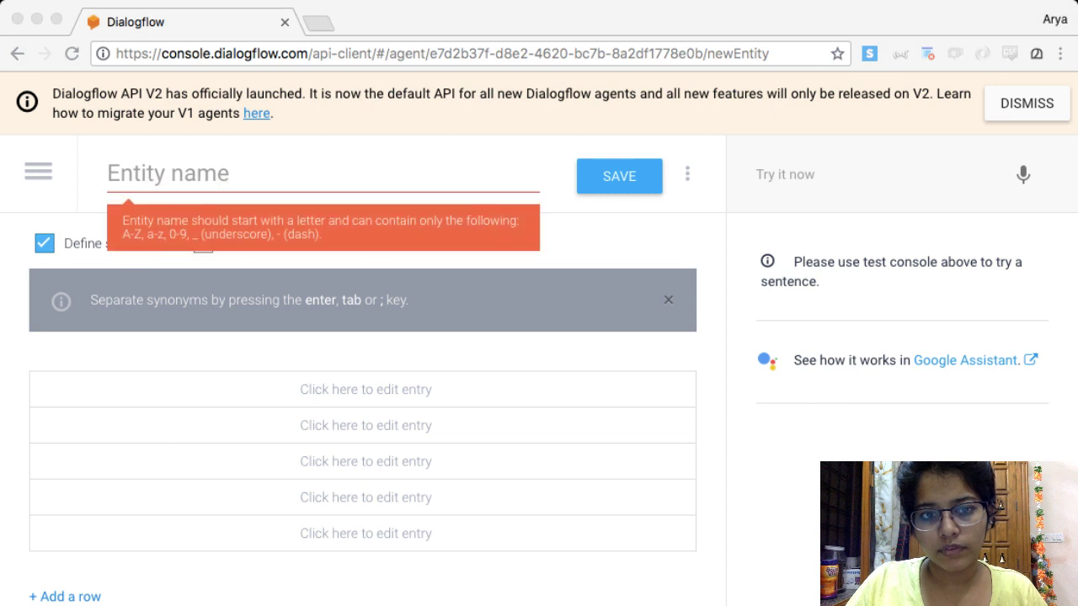
key("super+Tab")
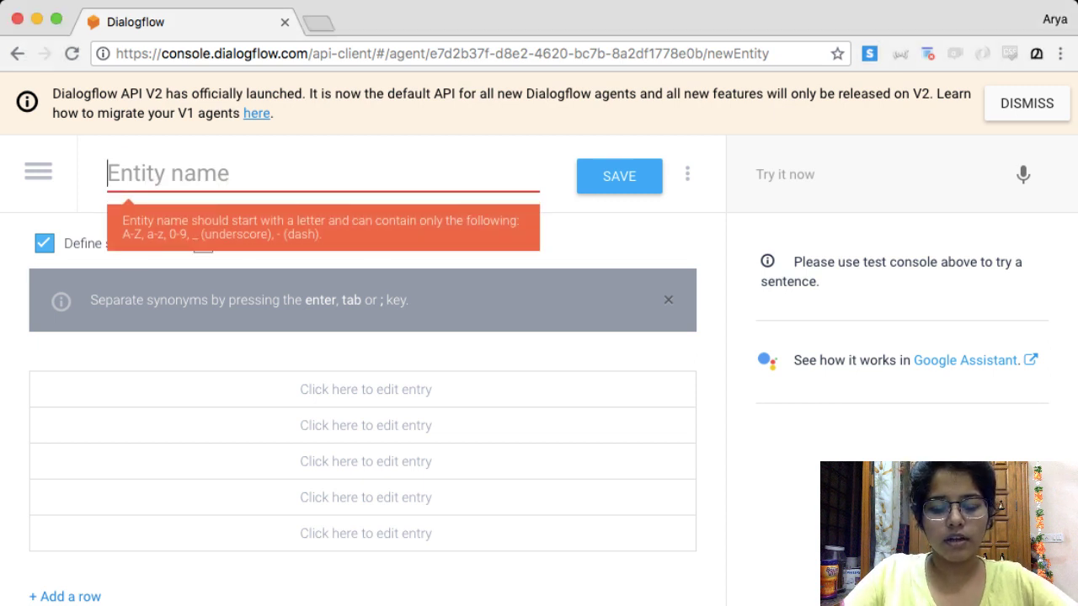
type("key")
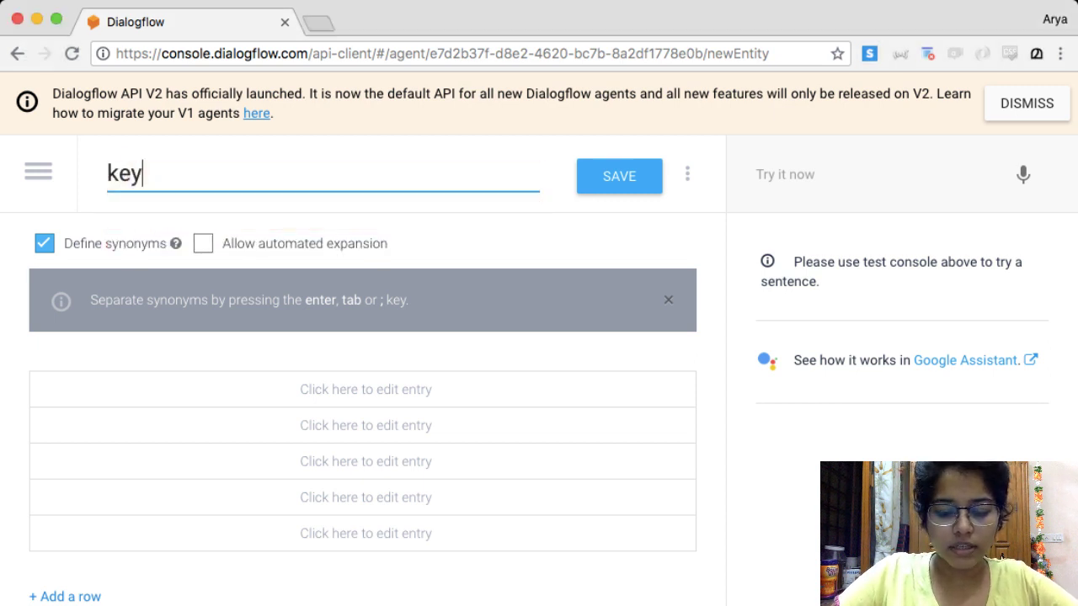
type("_activity")
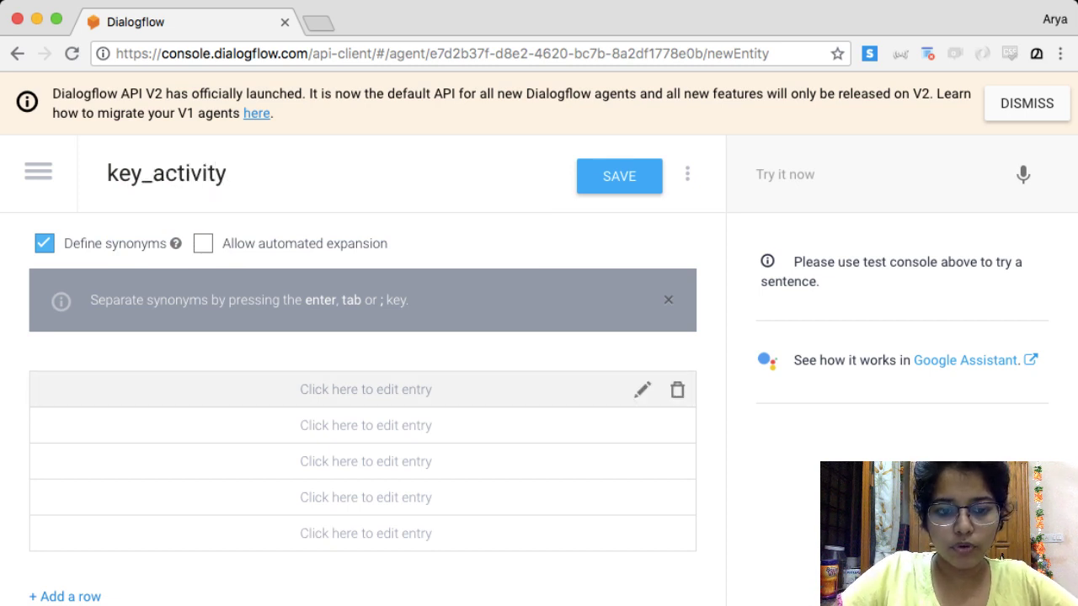
Step: Add the entry "program" to the key_activity entity with the synonyms "event" and "activity"
left_click(365, 389)
type("program")
key("Tab")
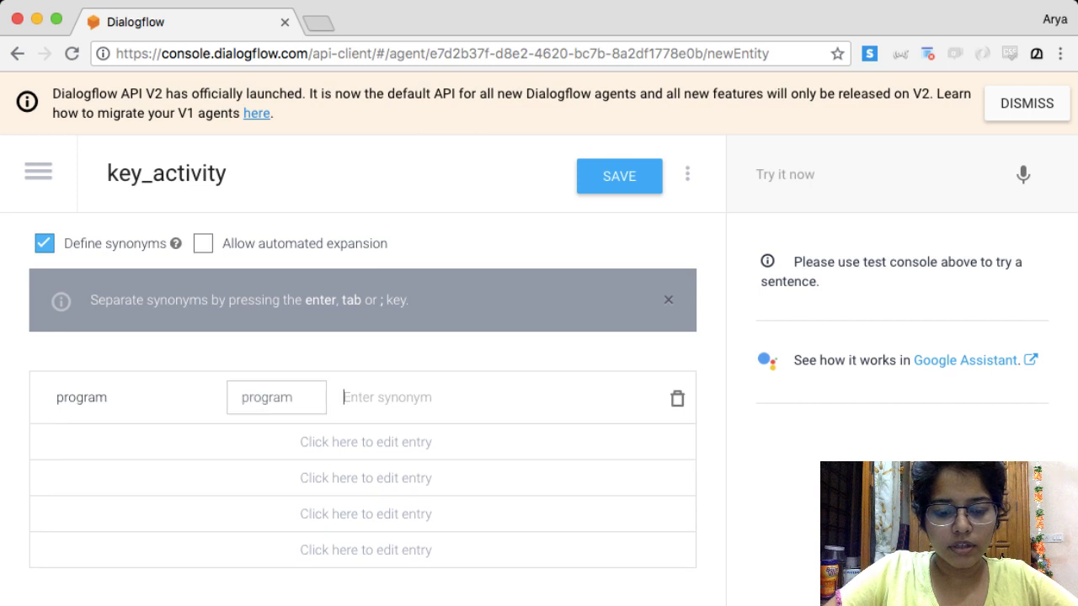
type("event")
key("Tab")
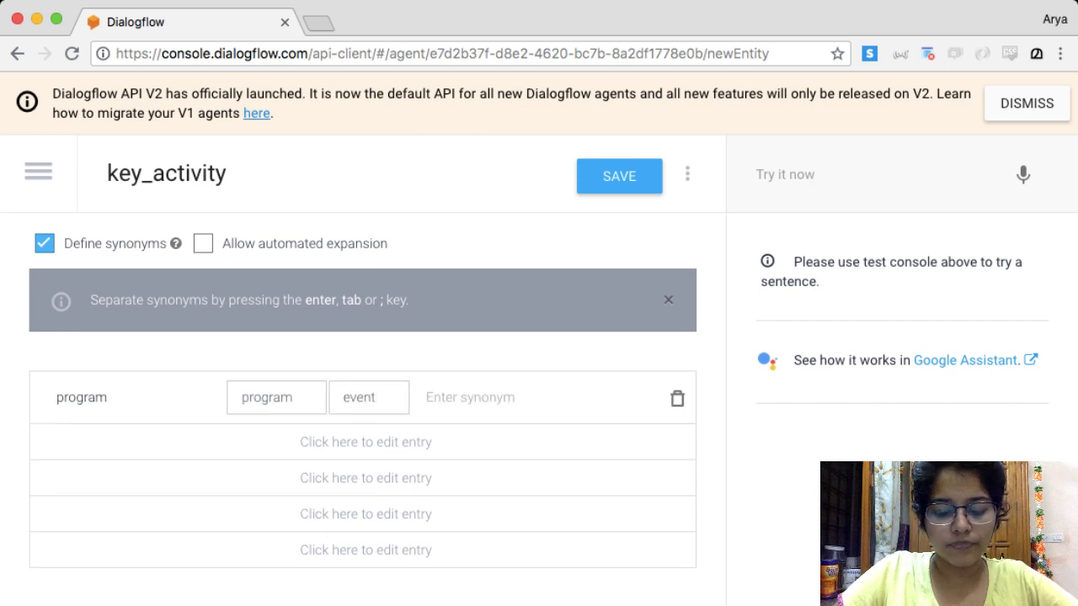
type("activit")
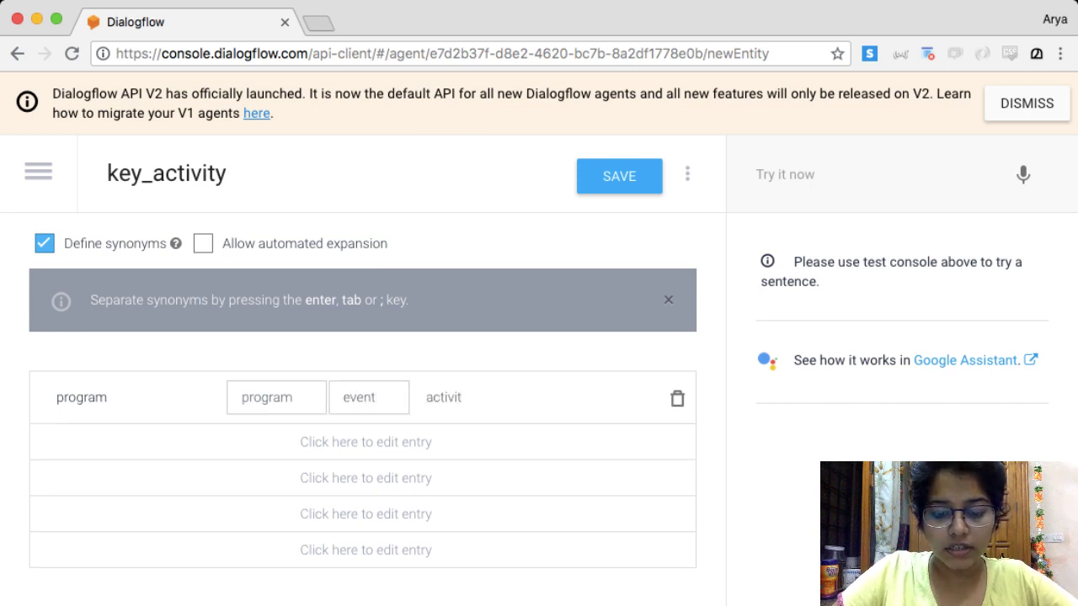
type("iy")
key("Tab")
Step: Add the synonyms "activities" and "programs" to the "program" entry
type("activi")
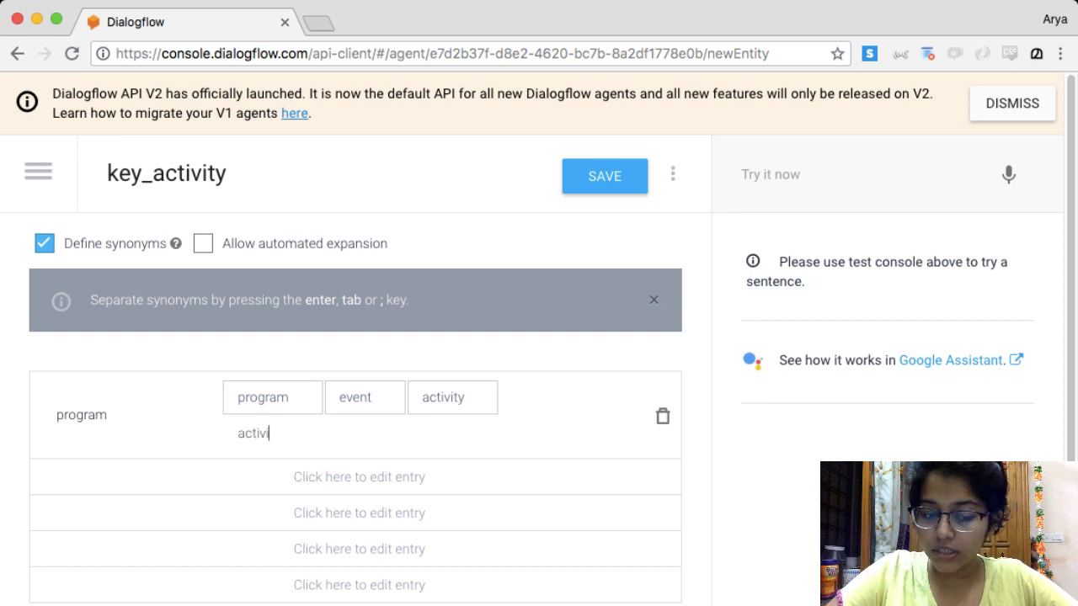
type("ties")
key("Tab")
type("p")
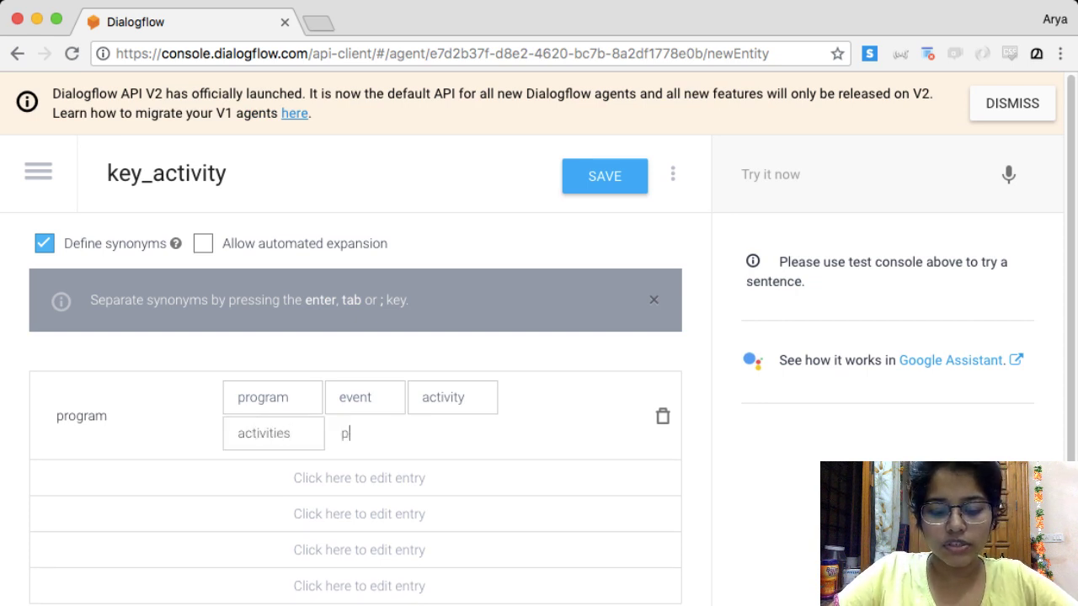
type("rogrammes")
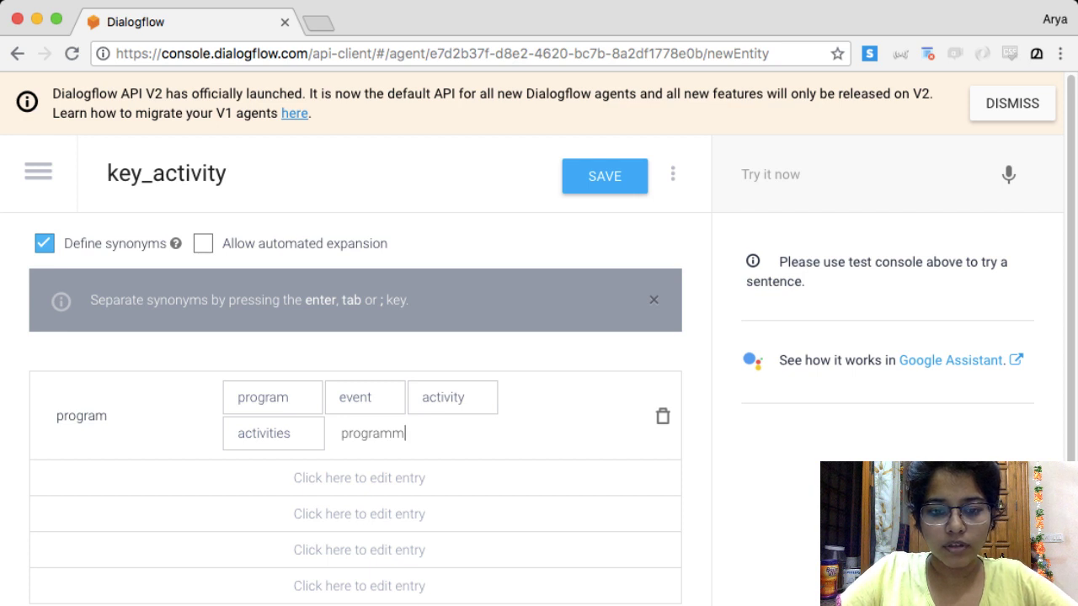
key("Tab")
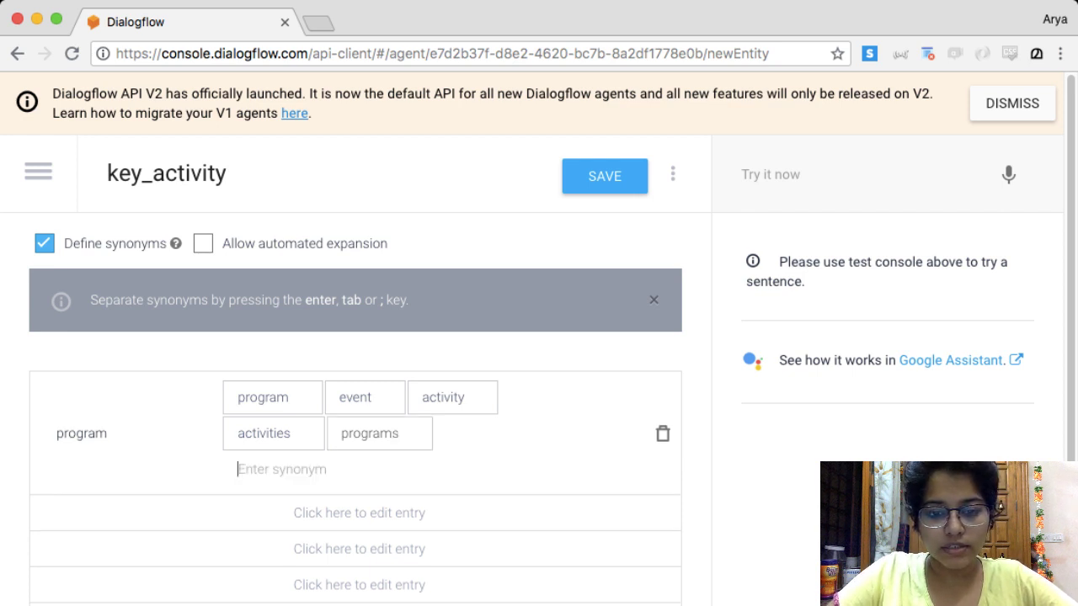
Step: Add the synonyms "events", "talks" and "workshops" to the "program" entry
type("events")
key("Tab")
type("talks")
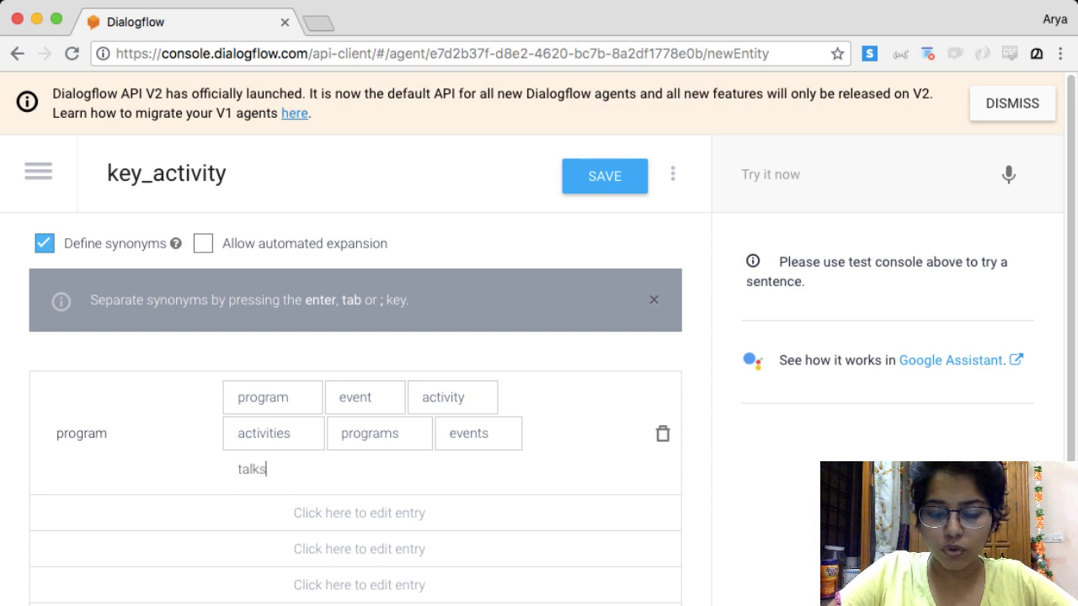
key("Tab")
type("workshops")
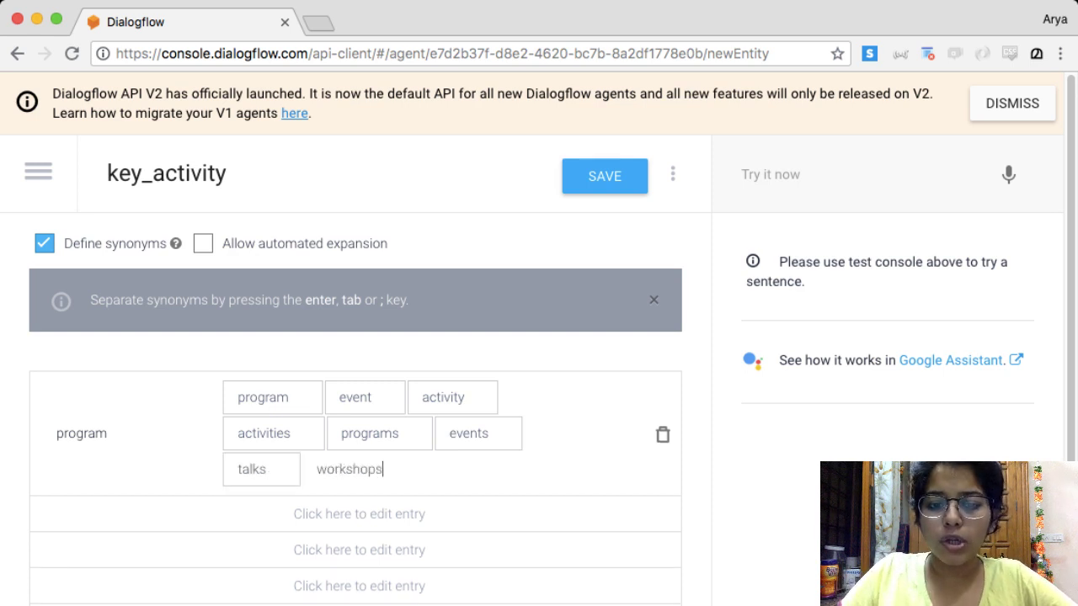
key("Tab")
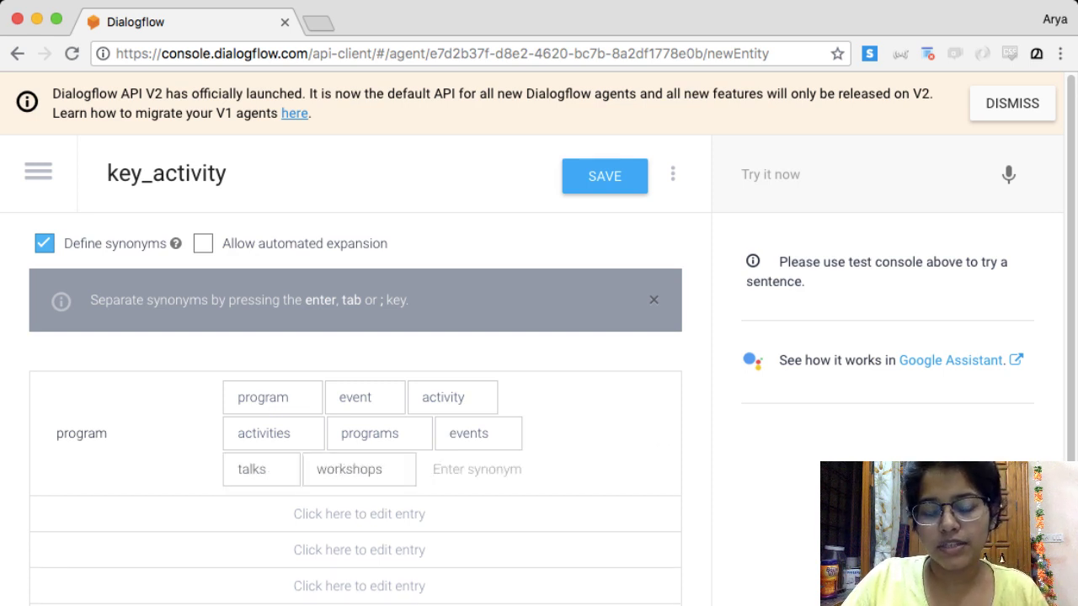
Step: Save the key_activity entity and open the key_activities intent for editing
key("super+s")
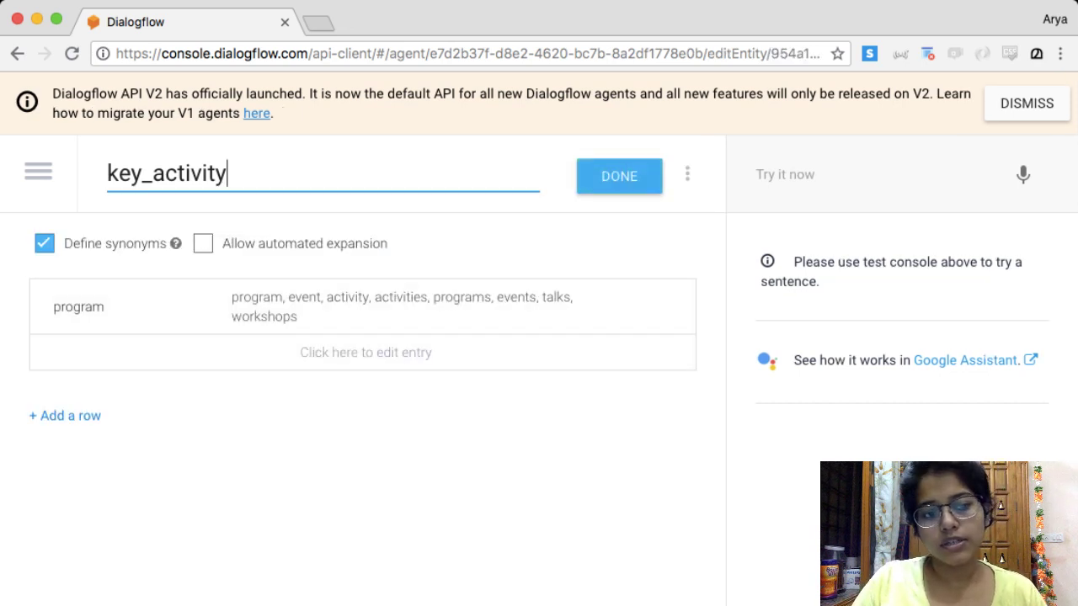
left_click(89, 322)
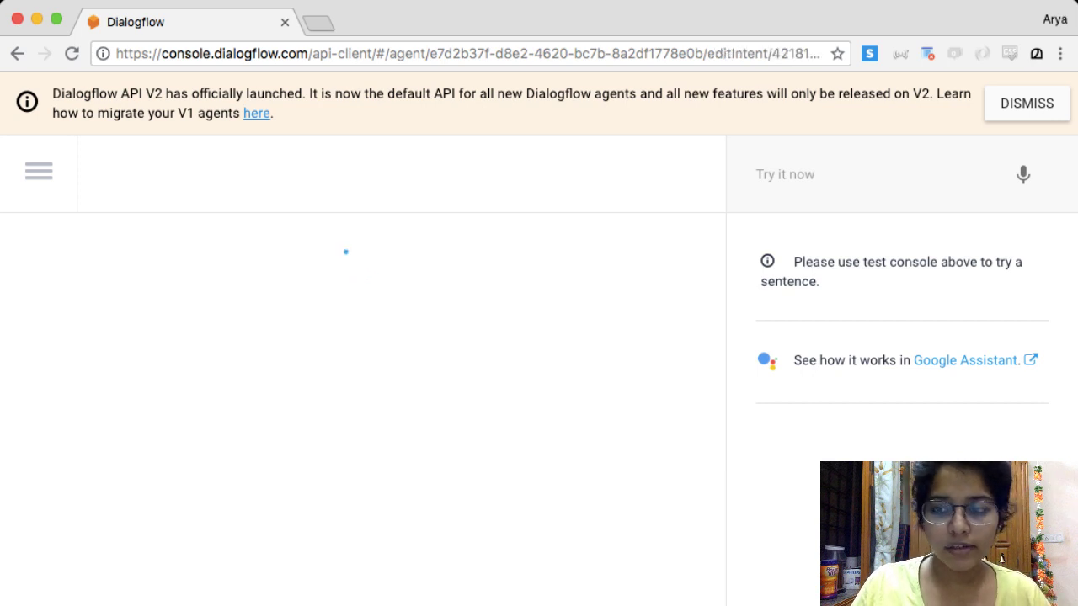
left_click(1012, 103)
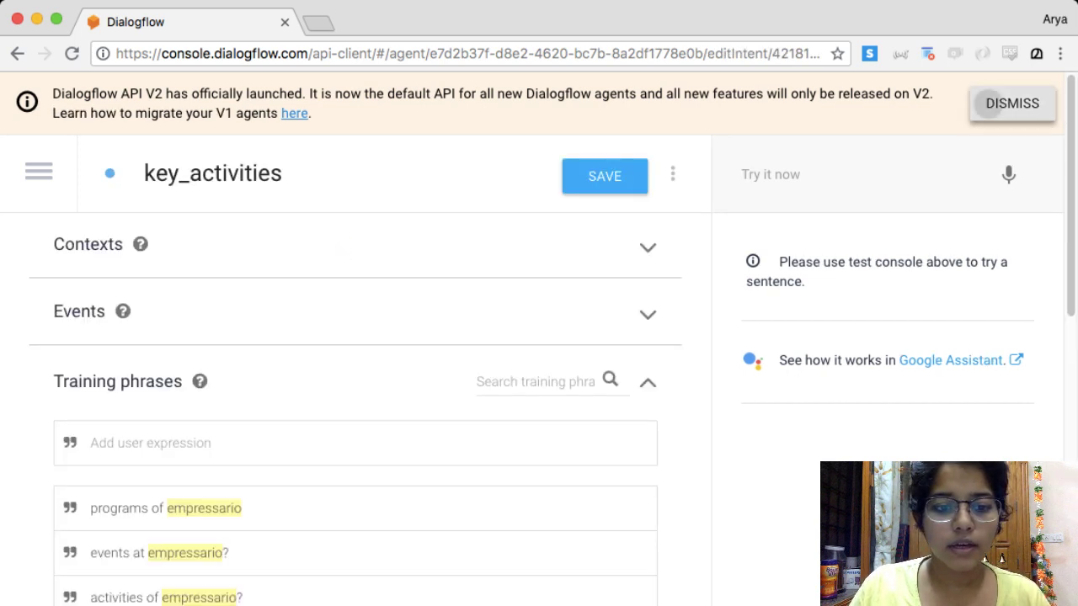
scroll(552, 364, "down", 3)
left_click(135, 319)
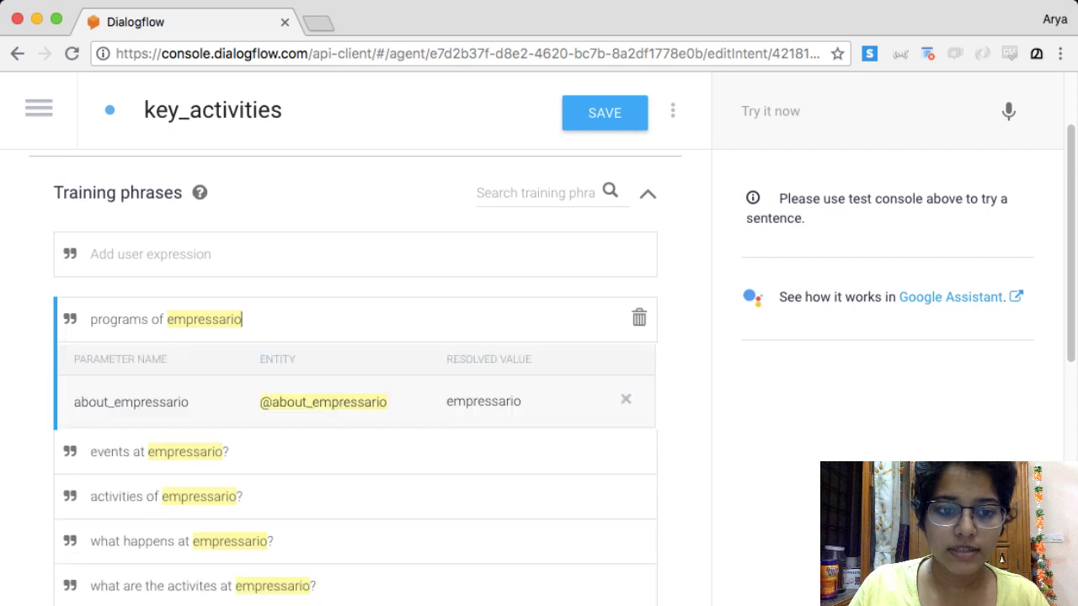
double_click(123, 320)
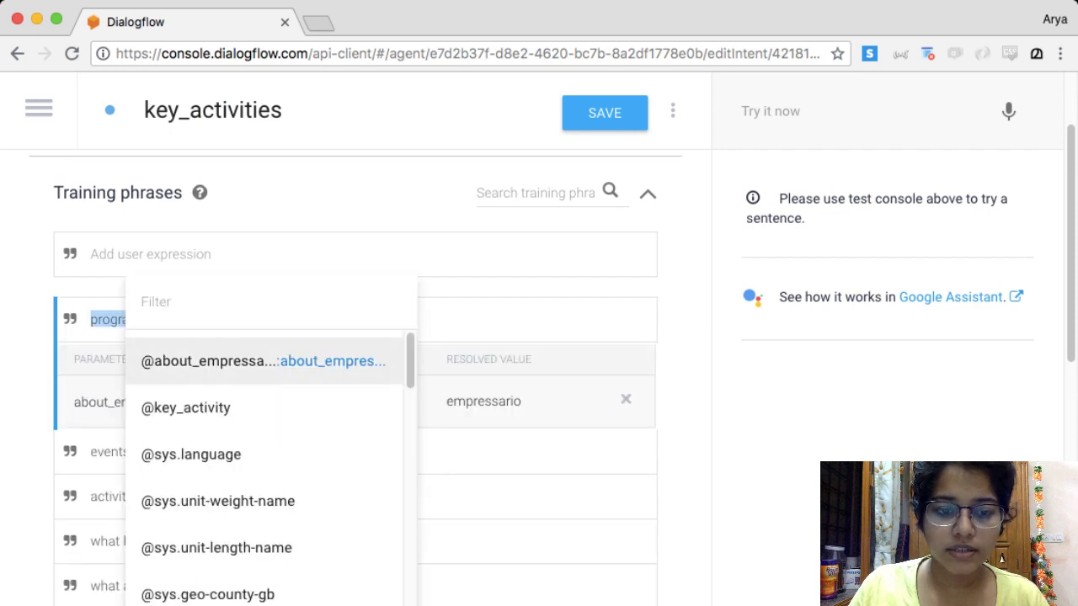
left_click(181, 407)
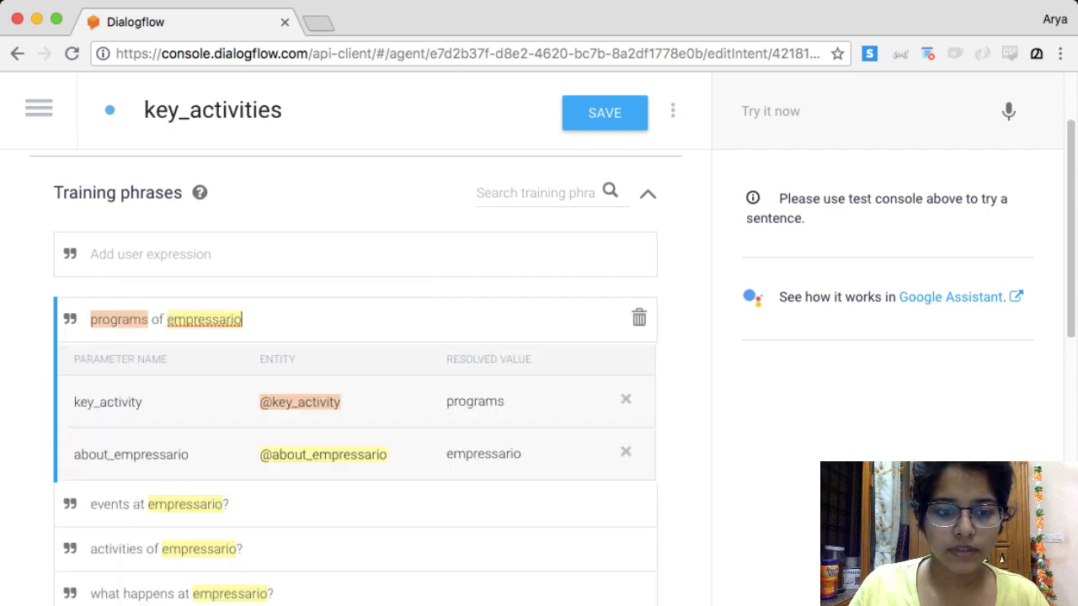
double_click(101, 593)
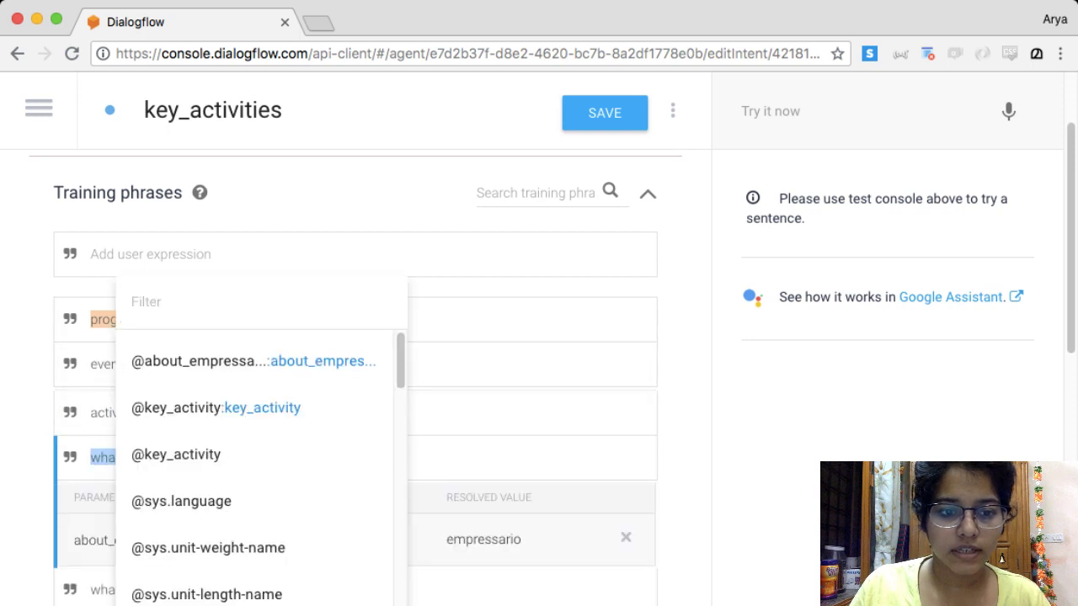
left_click(85, 364)
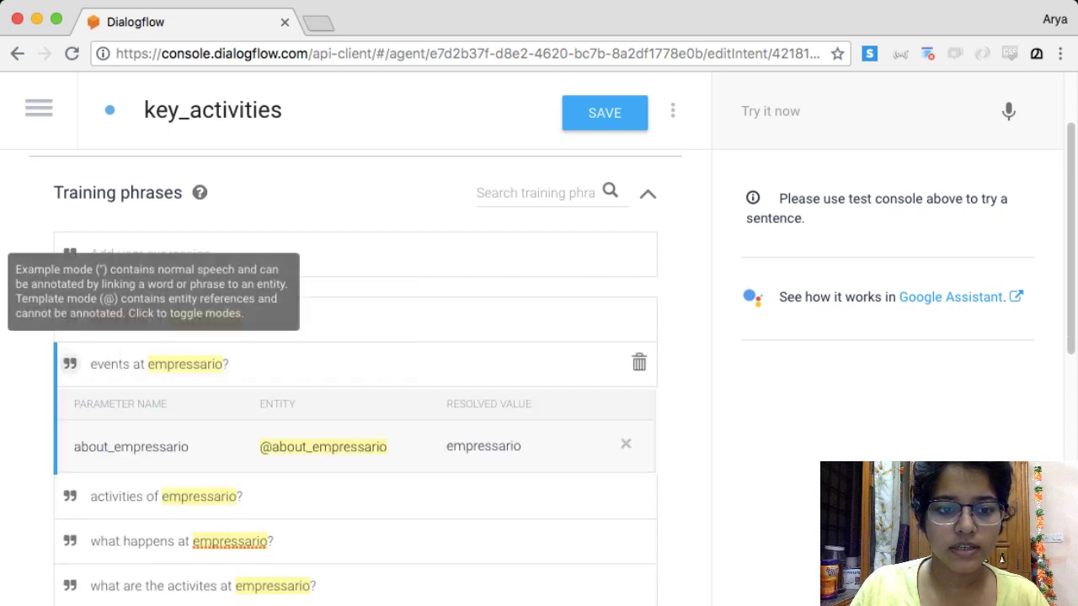
left_click_drag(90, 364, 129, 364)
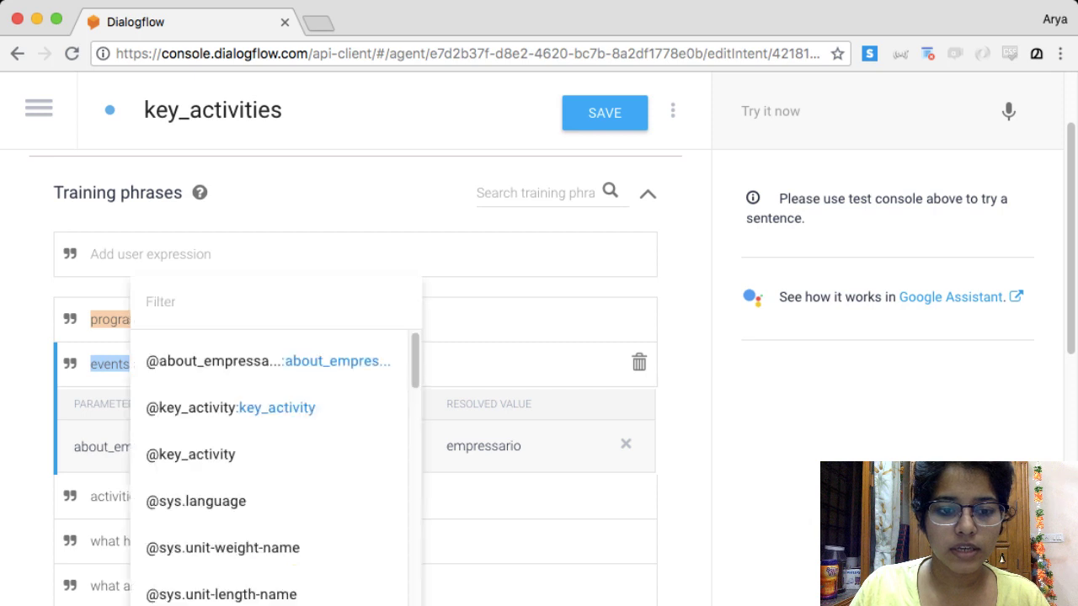
left_click(231, 408)
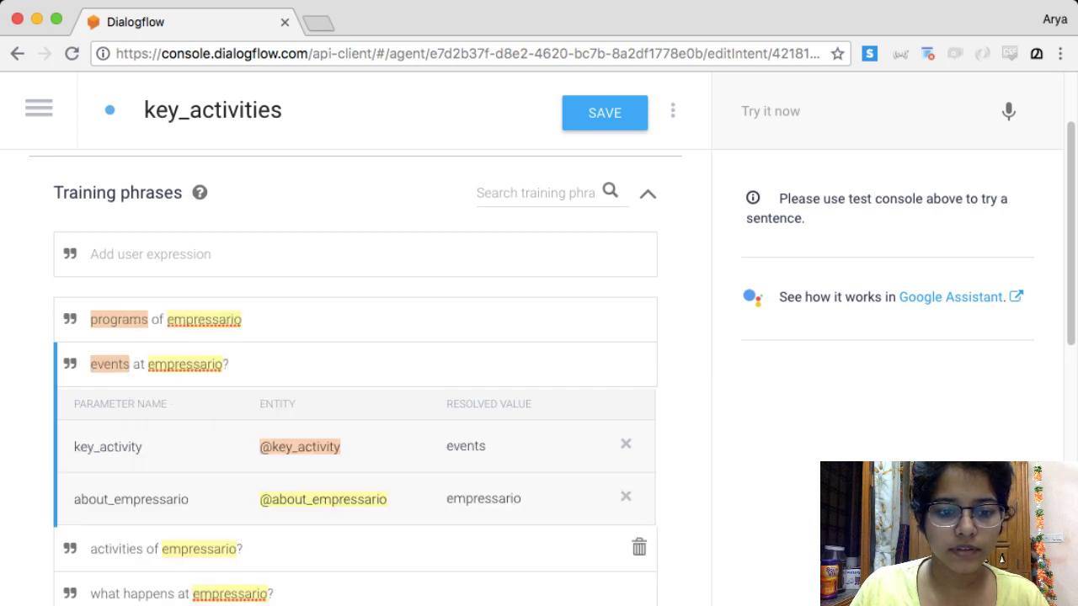
left_click(108, 549)
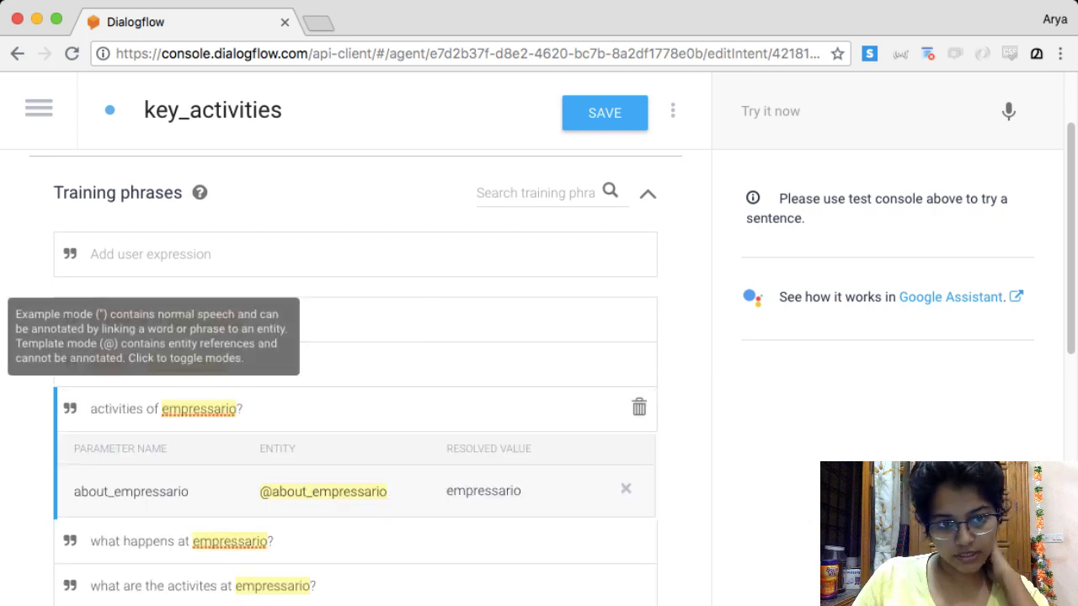
left_click_drag(90, 408, 147, 410)
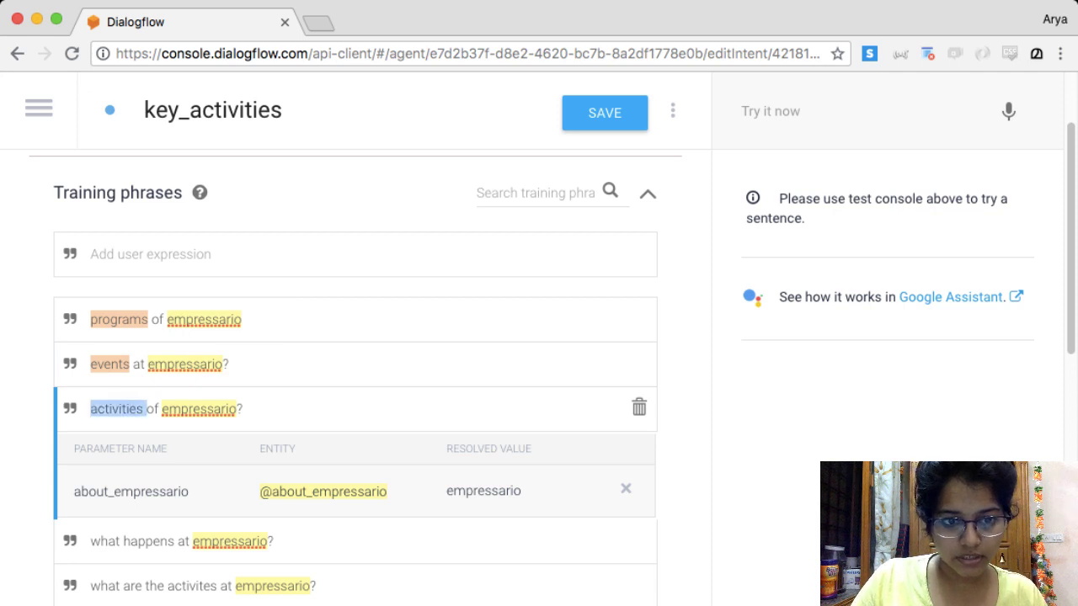
left_click(243, 408)
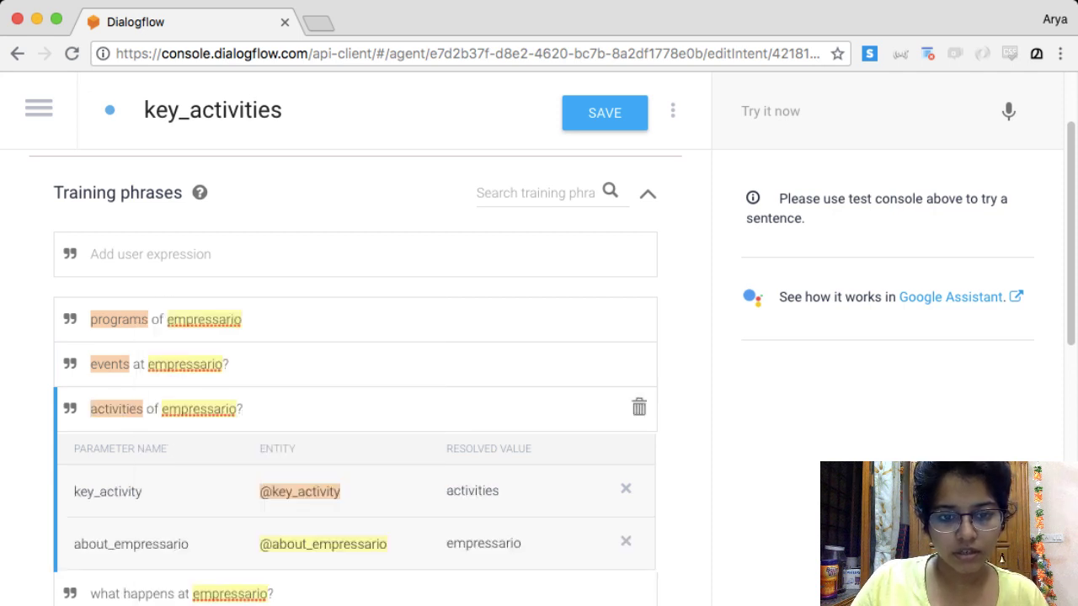
scroll(639, 505, "down", 3)
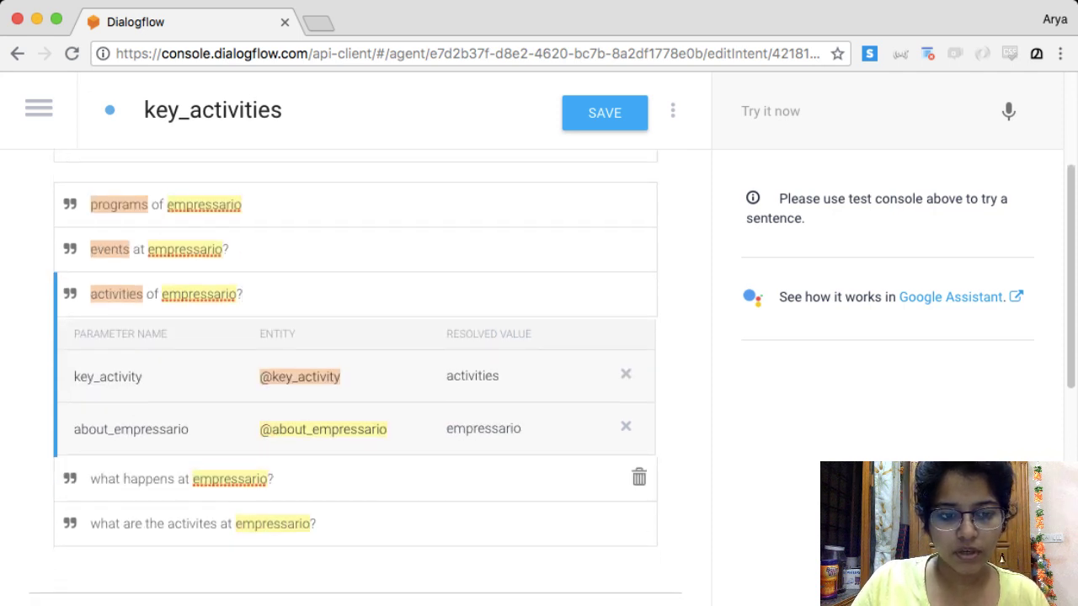
left_click(126, 478)
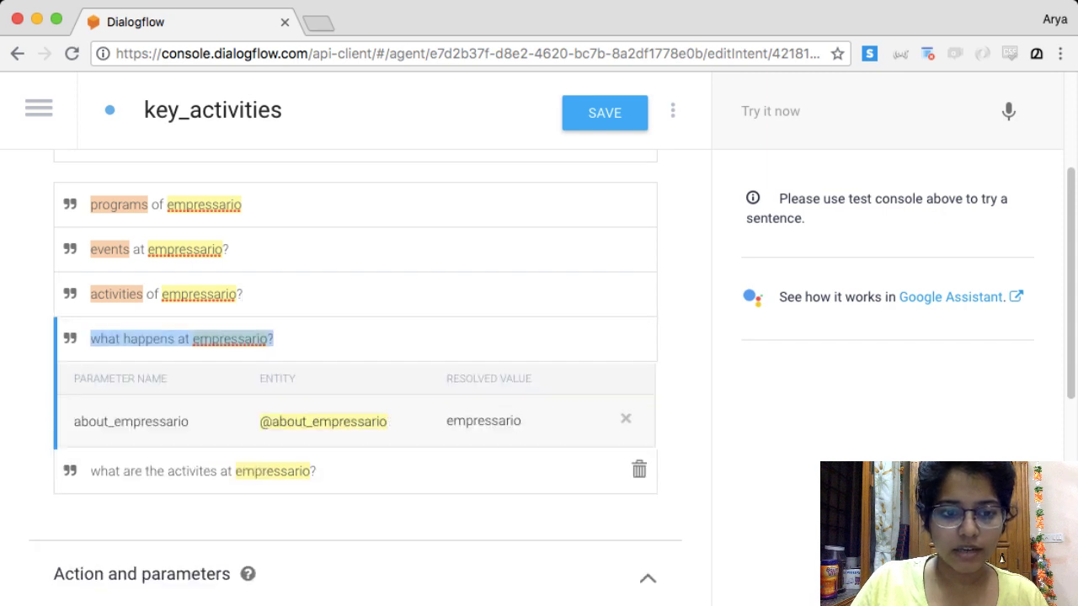
left_click_drag(90, 338, 274, 339)
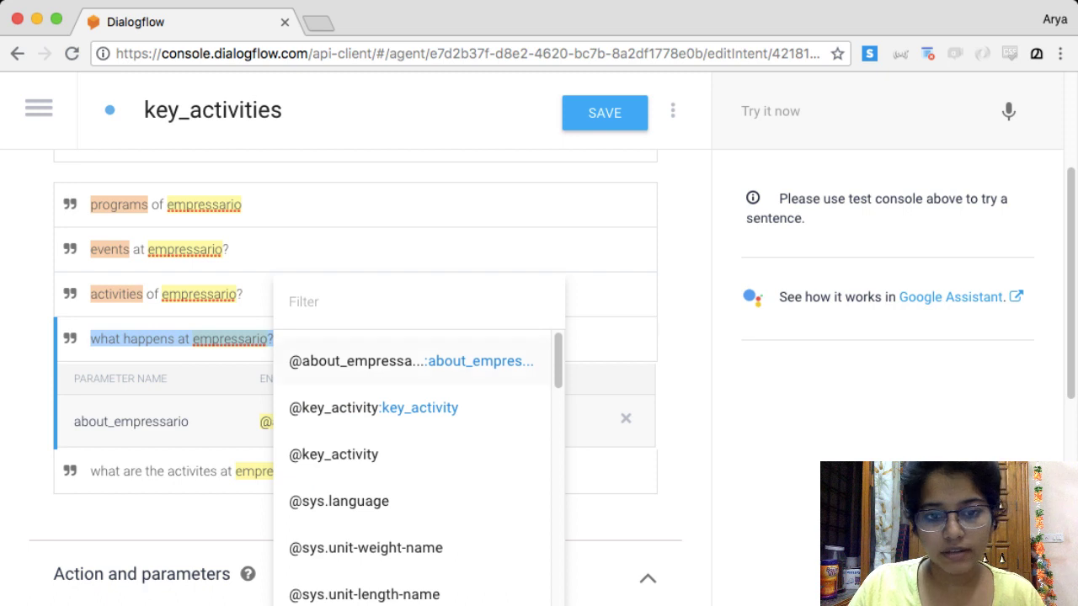
left_click(351, 411)
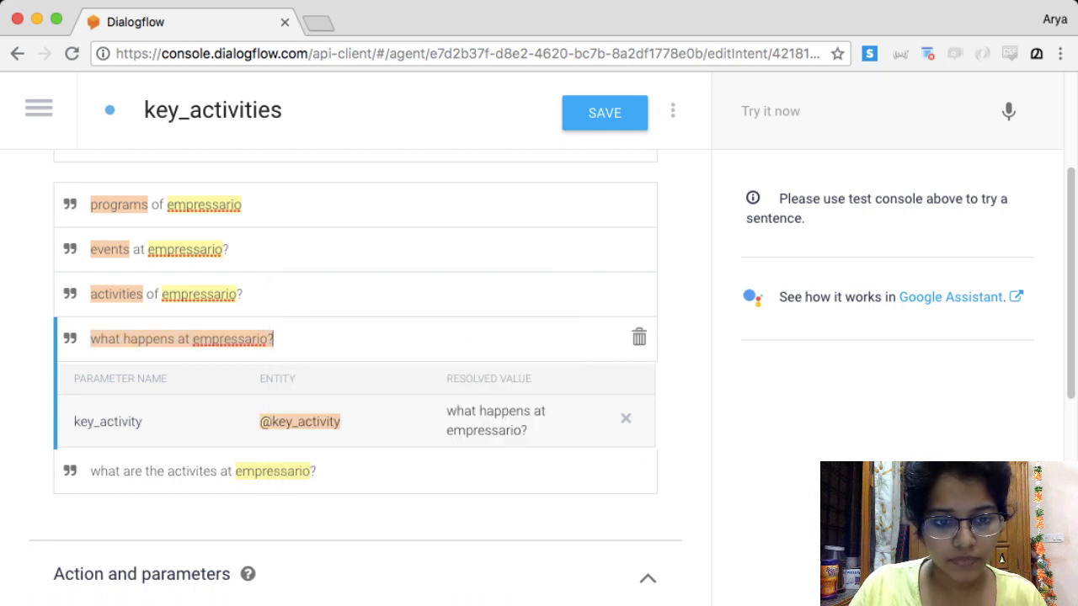
double_click(272, 471)
left_click_drag(315, 471, 219, 470)
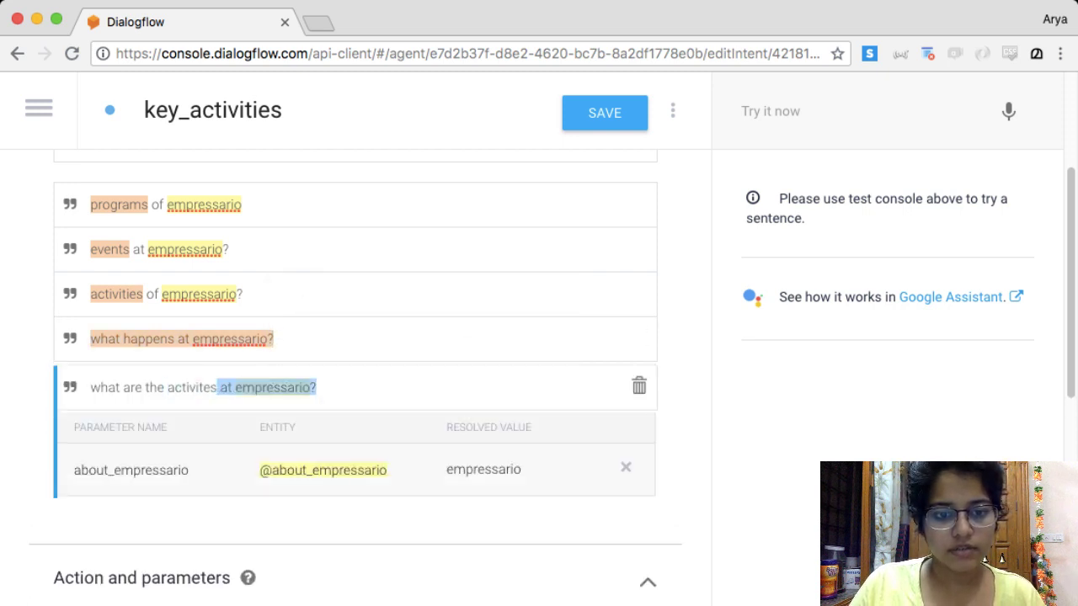
left_click(190, 383)
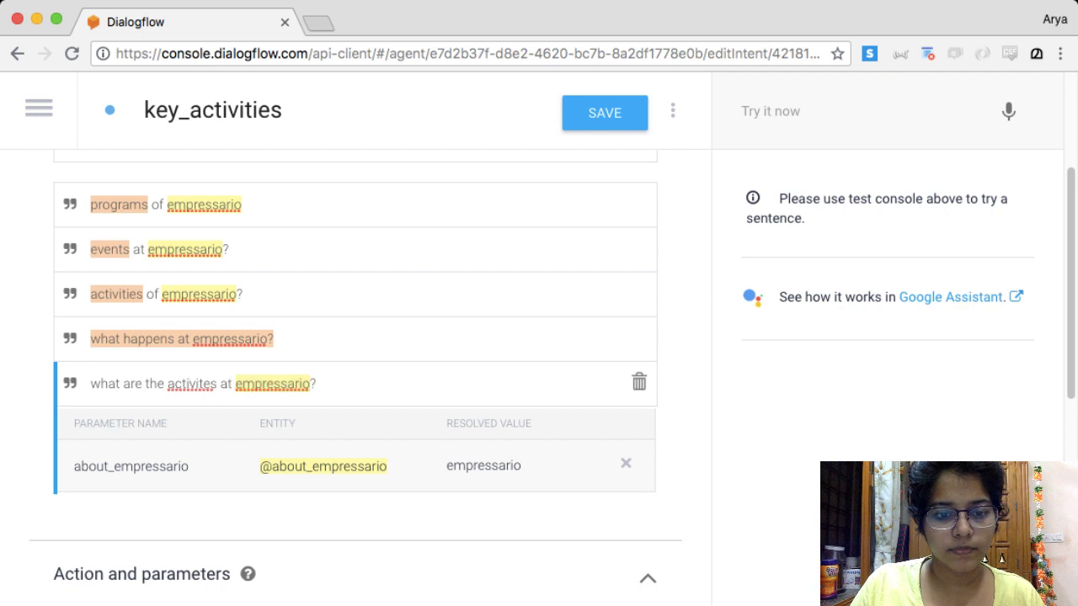
left_click_drag(218, 383, 175, 383)
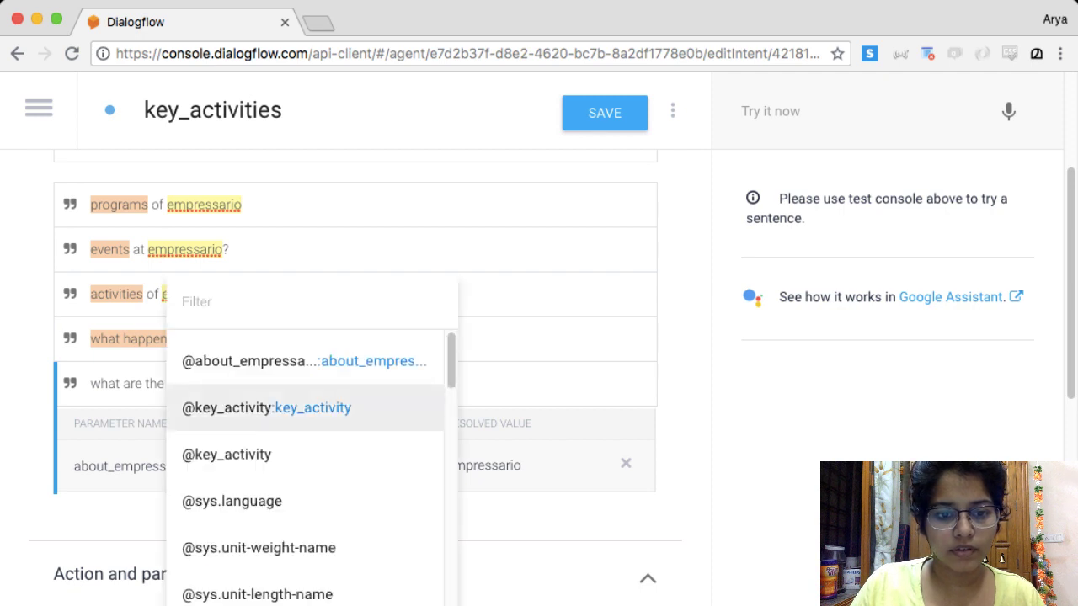
left_click(228, 452)
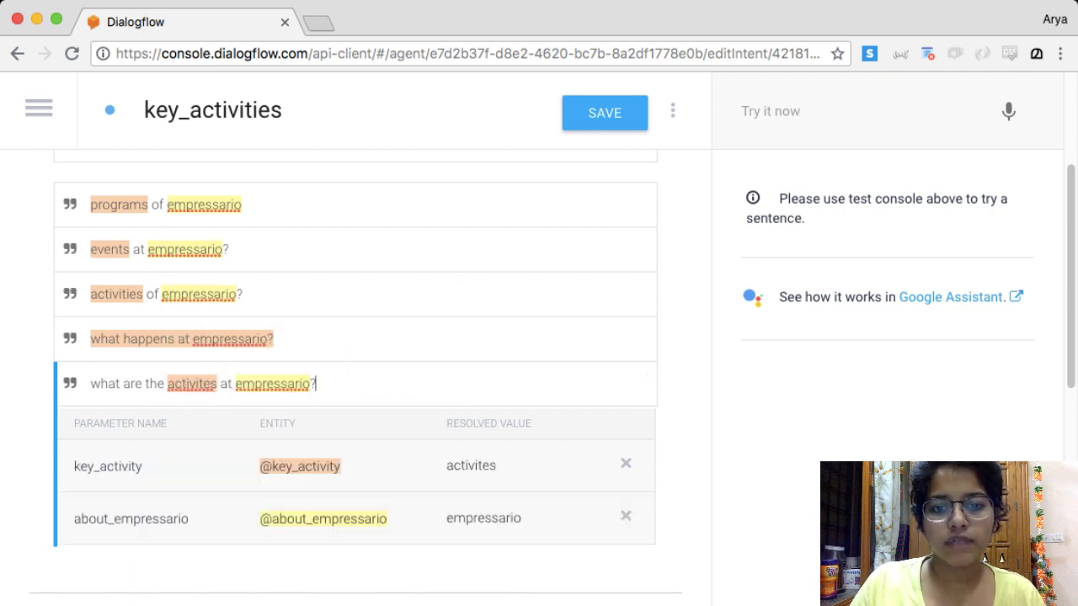
left_click(605, 112)
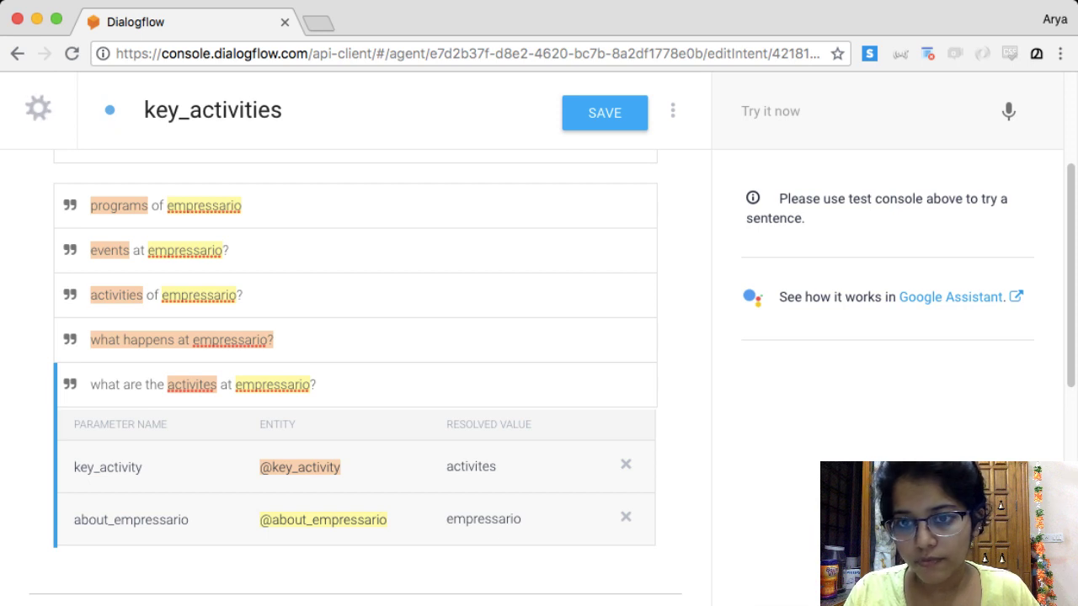
Step: Open the agent's Small Talk settings and enable small talk
left_click(742, 111)
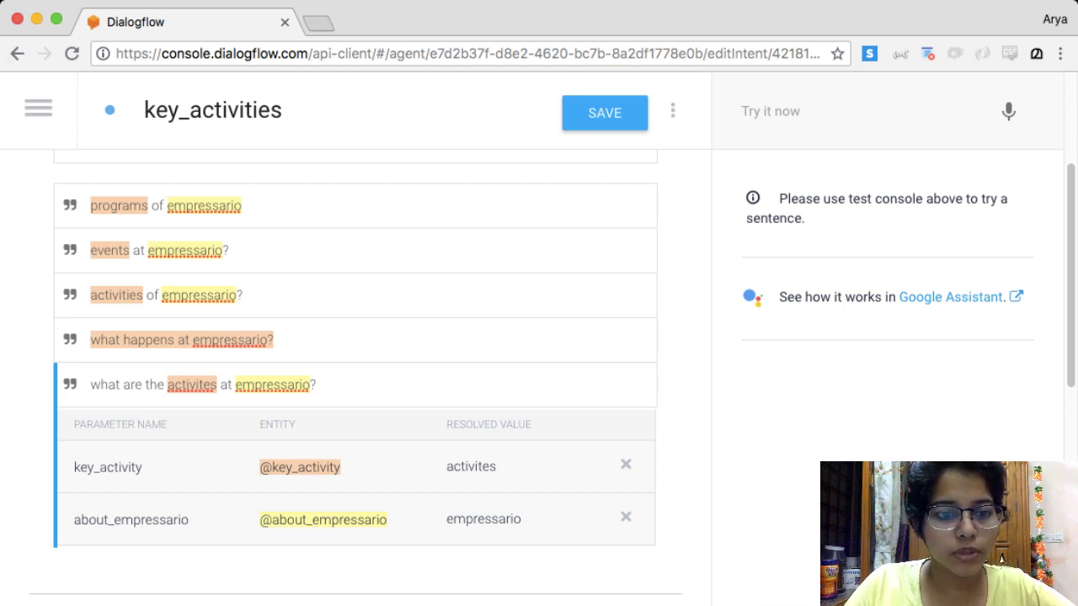
scroll(97, 514, "down", 3)
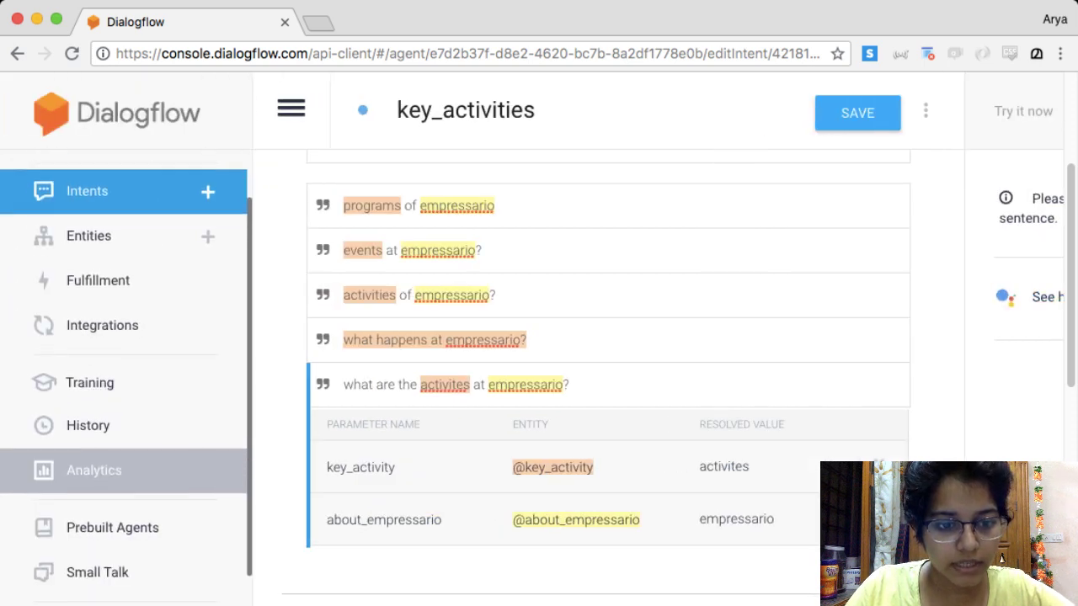
left_click(126, 519)
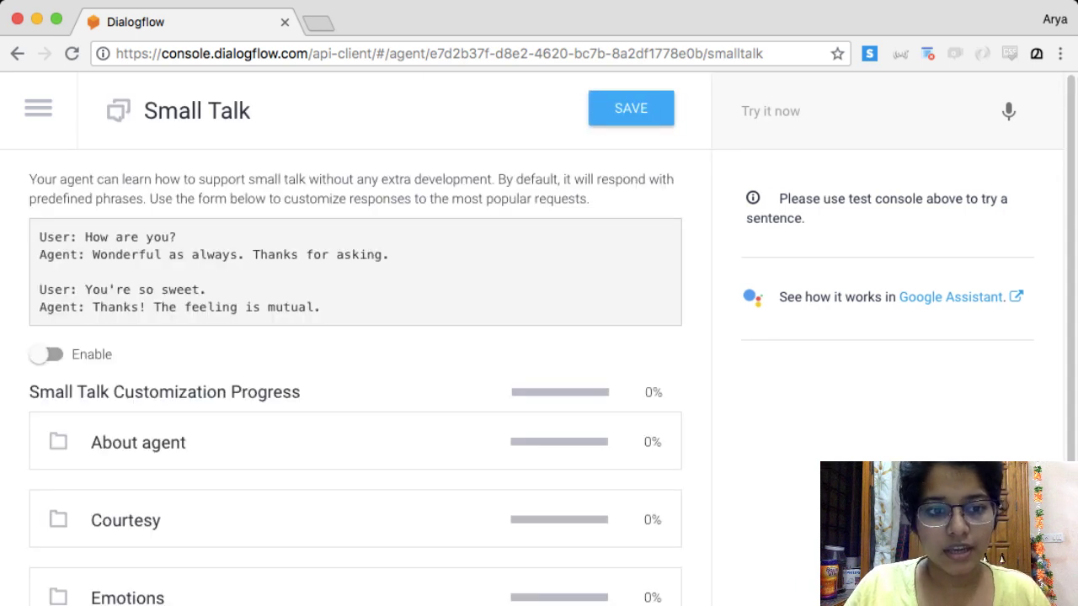
left_click(46, 354)
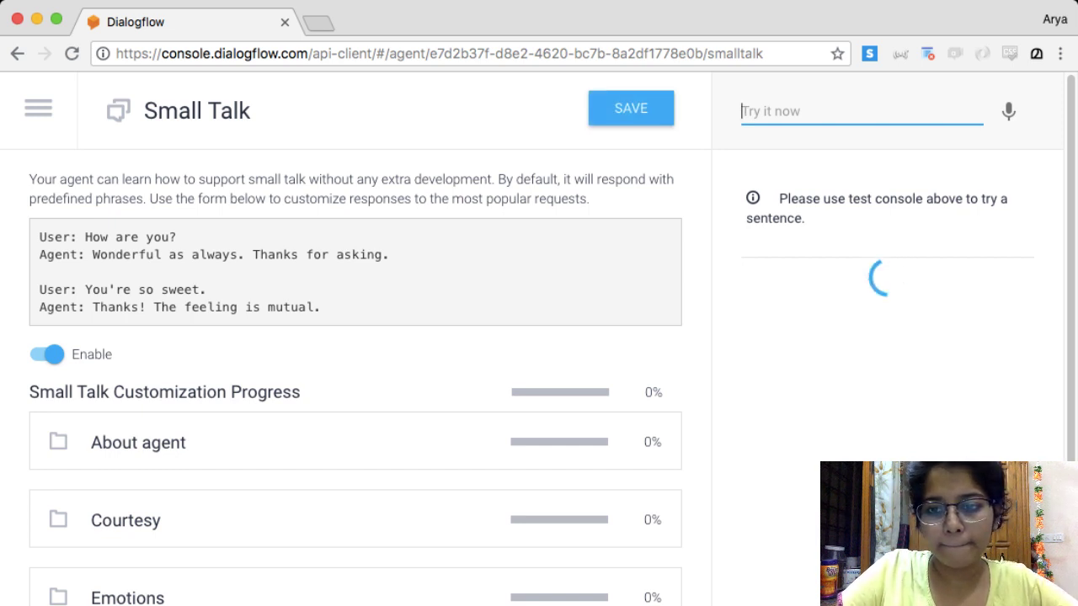
Step: Test the agent in the test console with the messages "hello" and "tell me about empressario"
type("hello")
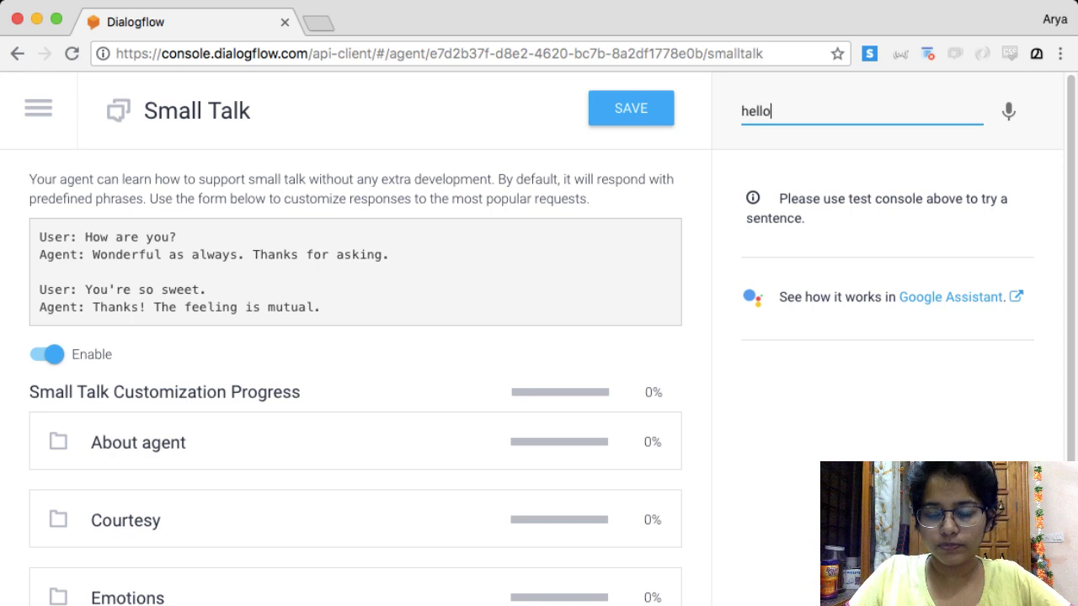
key("Return")
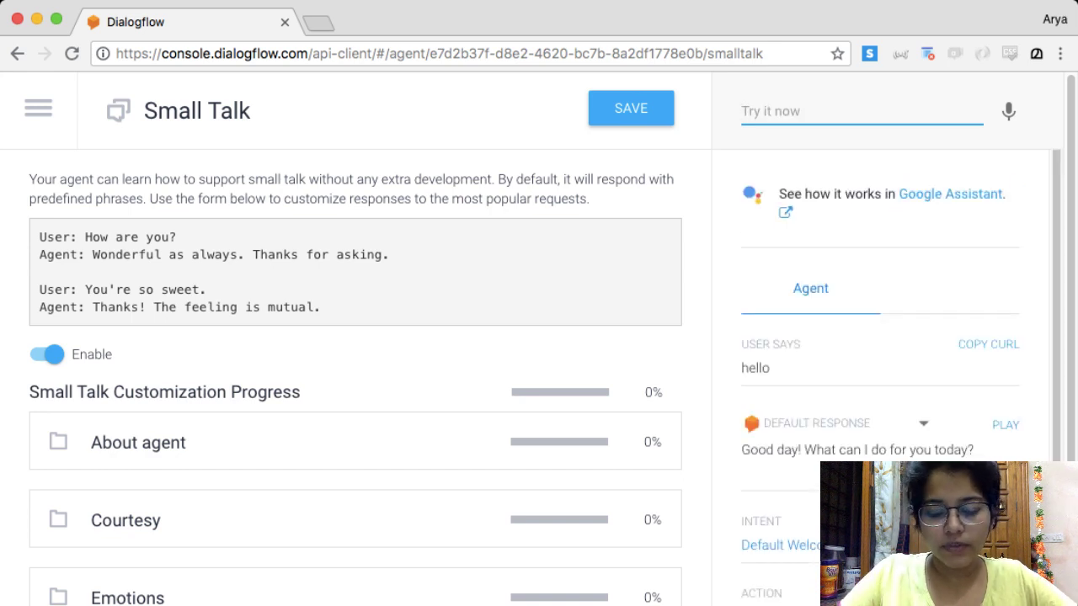
type("tell me")
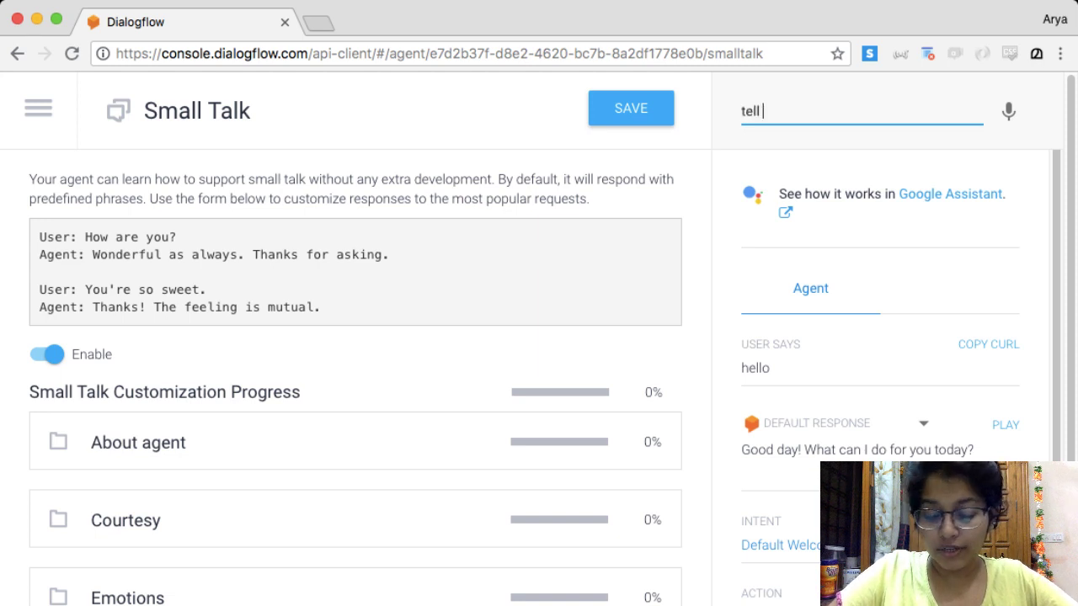
type("empressario")
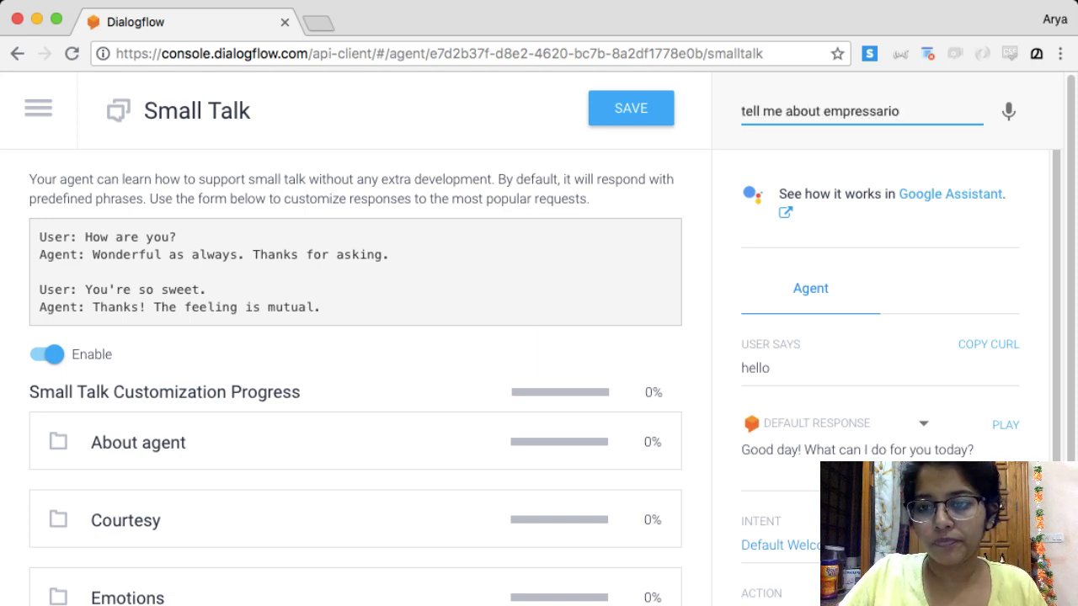
key("Return")
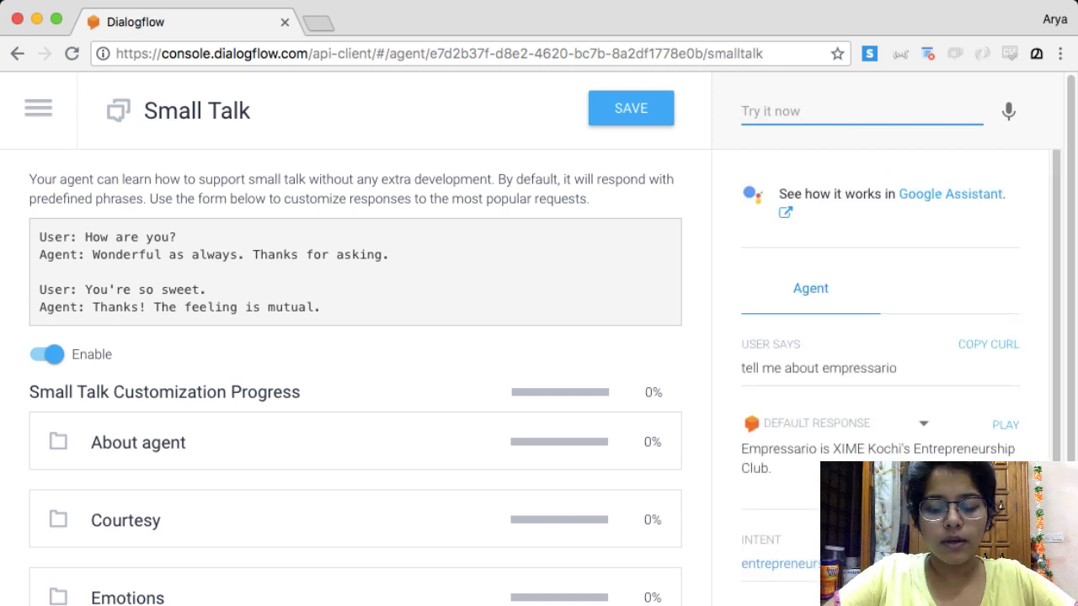
Step: Test the agent in the test console with the question "what are few activities at empressario?"
type("what are few")
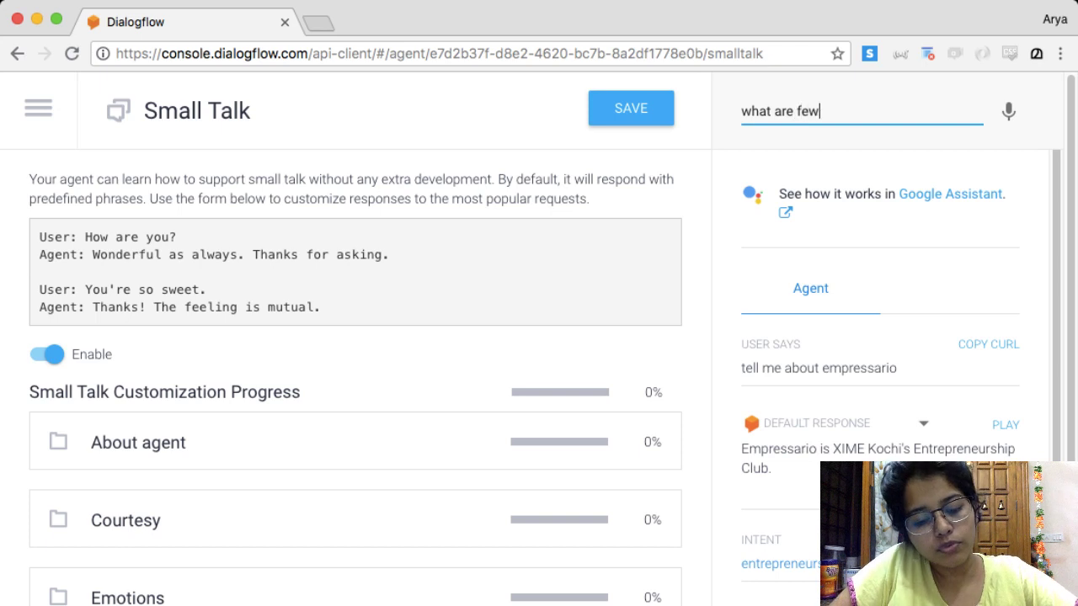
type(" activities at")
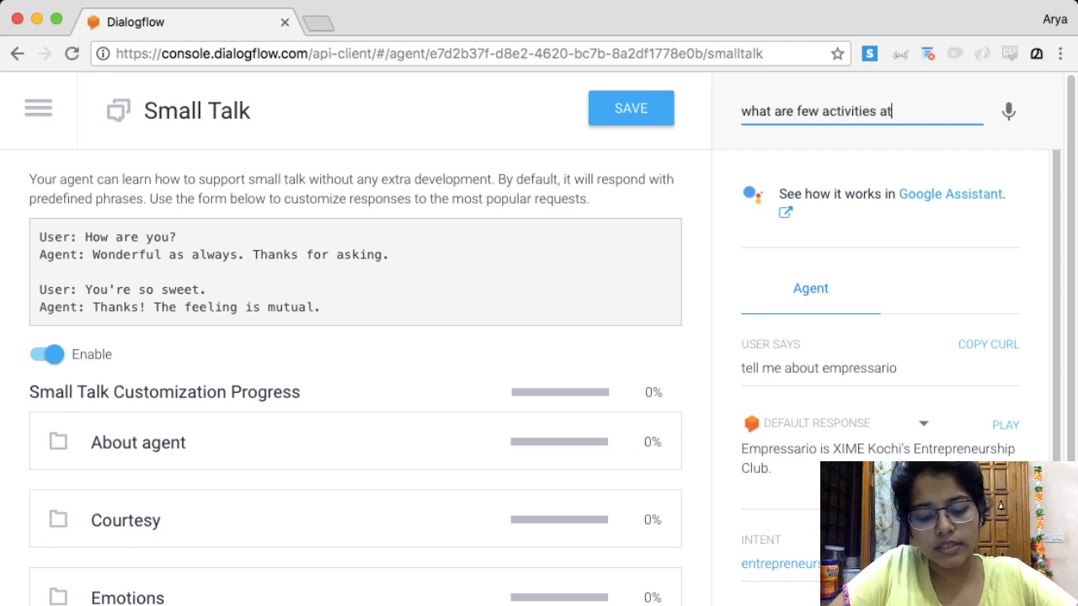
type(" empressar")
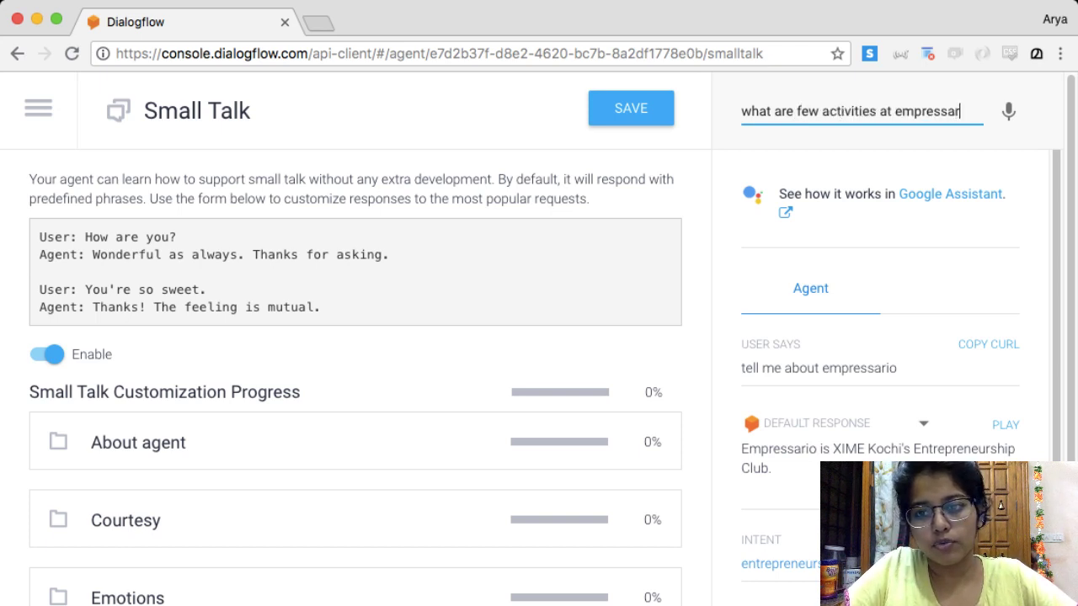
type("io?")
key("Return")
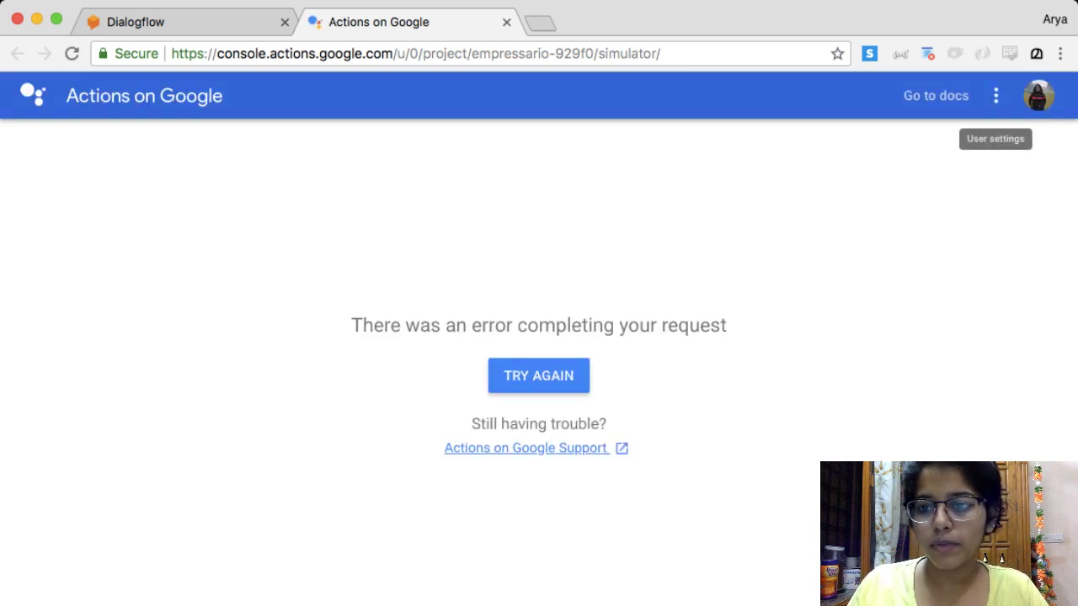
Step: Switch the Actions on Google console to the other signed-in Google account and close the failed simulator page
left_click(1038, 95)
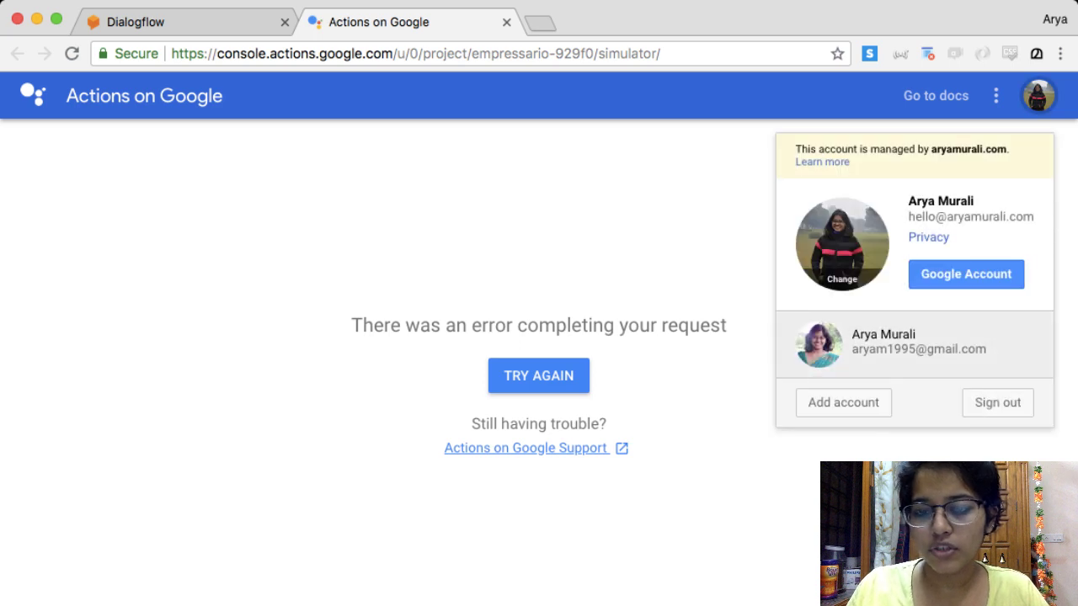
left_click(901, 341)
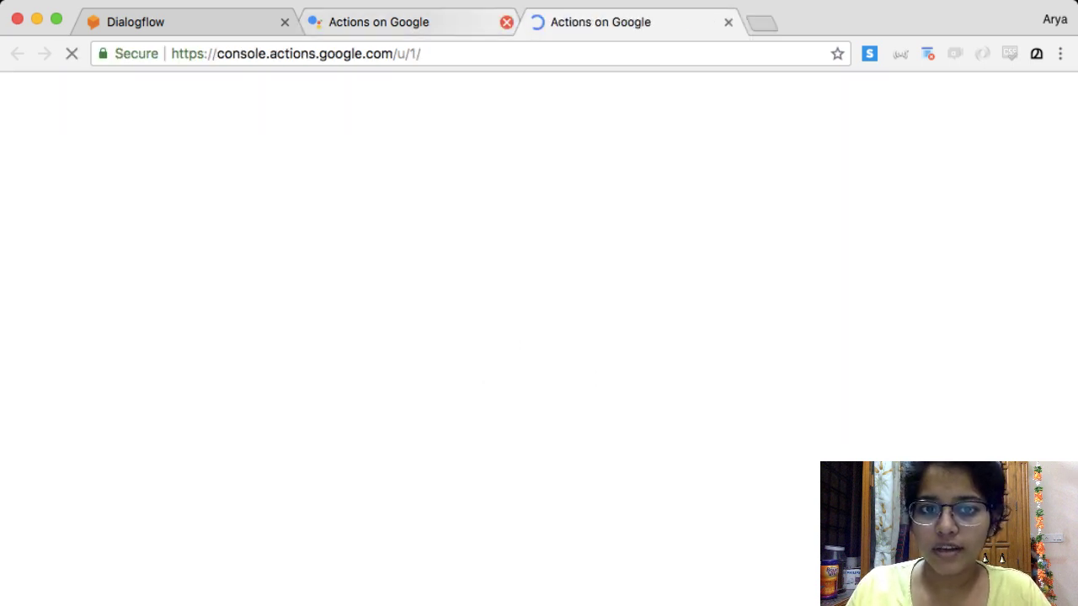
left_click(506, 22)
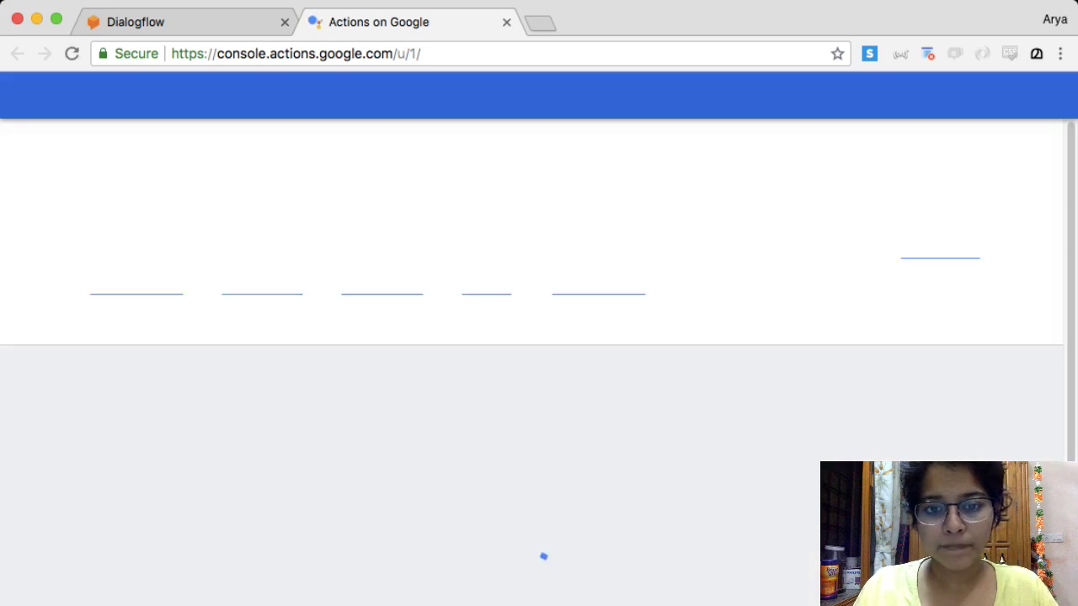
Step: Open the empressario project in the Actions on Google console and go to its simulator
scroll(539, 362, "down", 5)
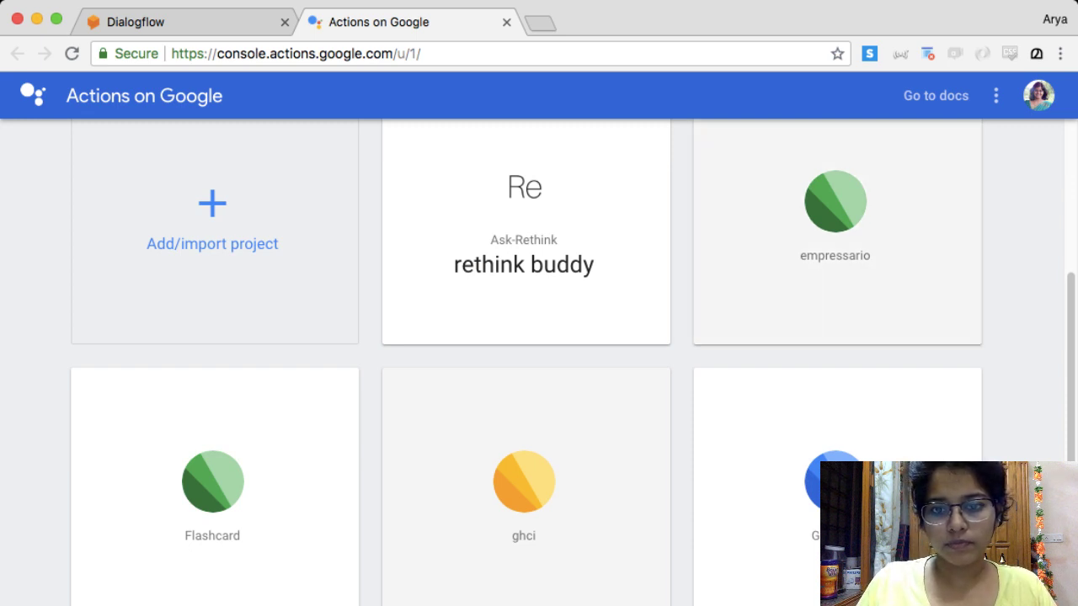
left_click(837, 219)
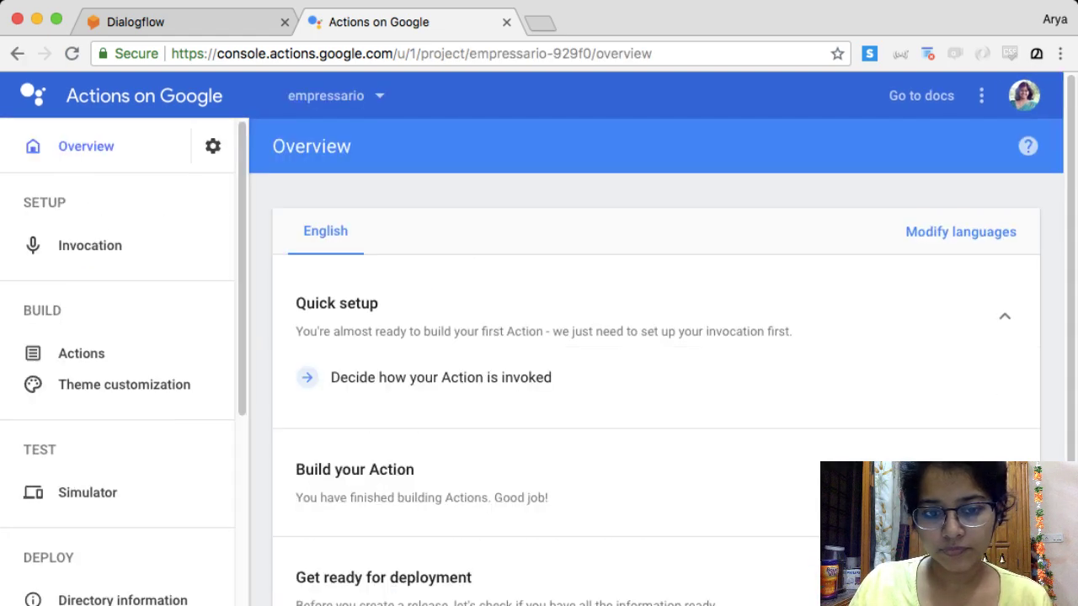
scroll(118, 353, "down", 3)
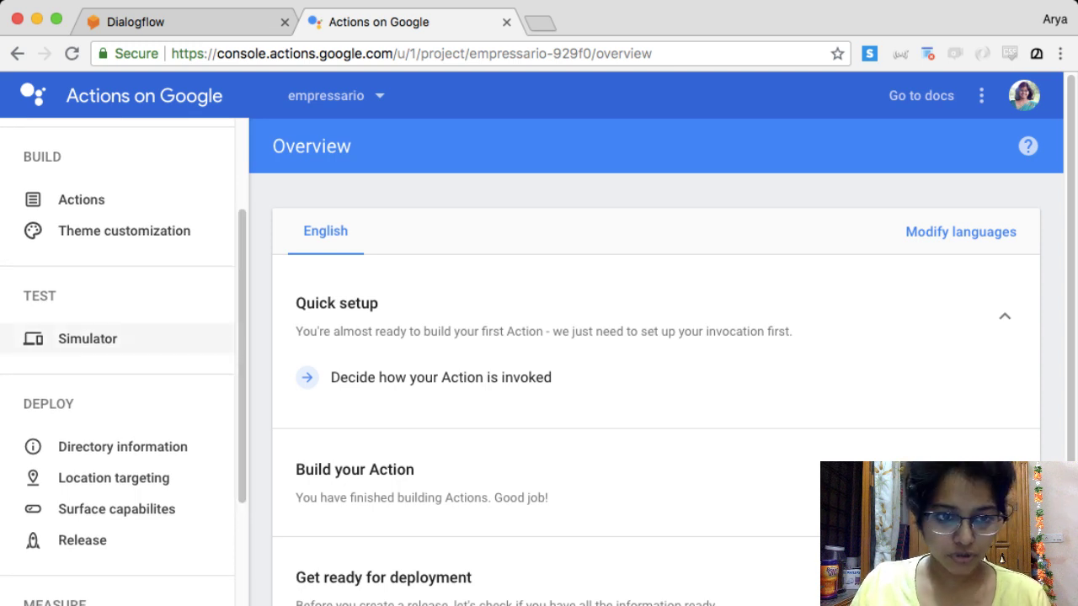
left_click(87, 338)
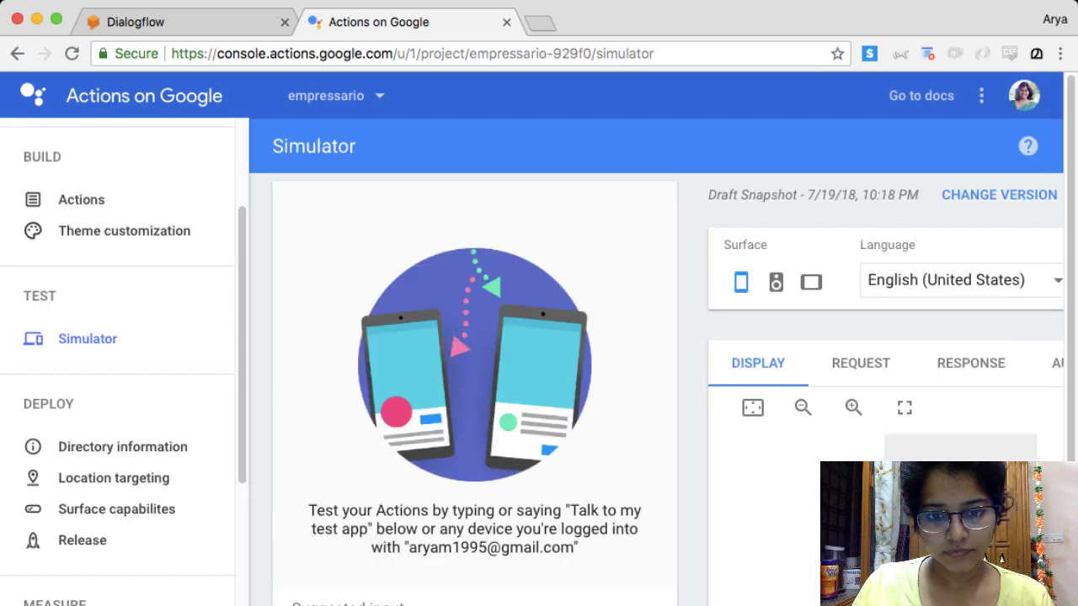
Step: Run the test app in the simulator with the suggested input "Talk to my test app", view the testing options, and reopen the simulator
scroll(656, 353, "down", 1)
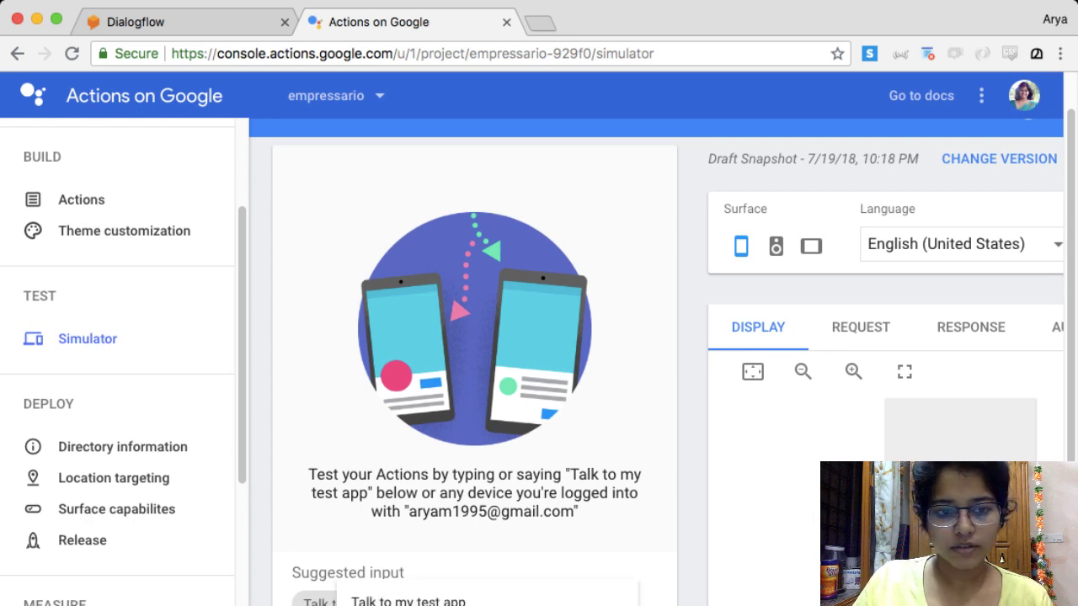
left_click(318, 601)
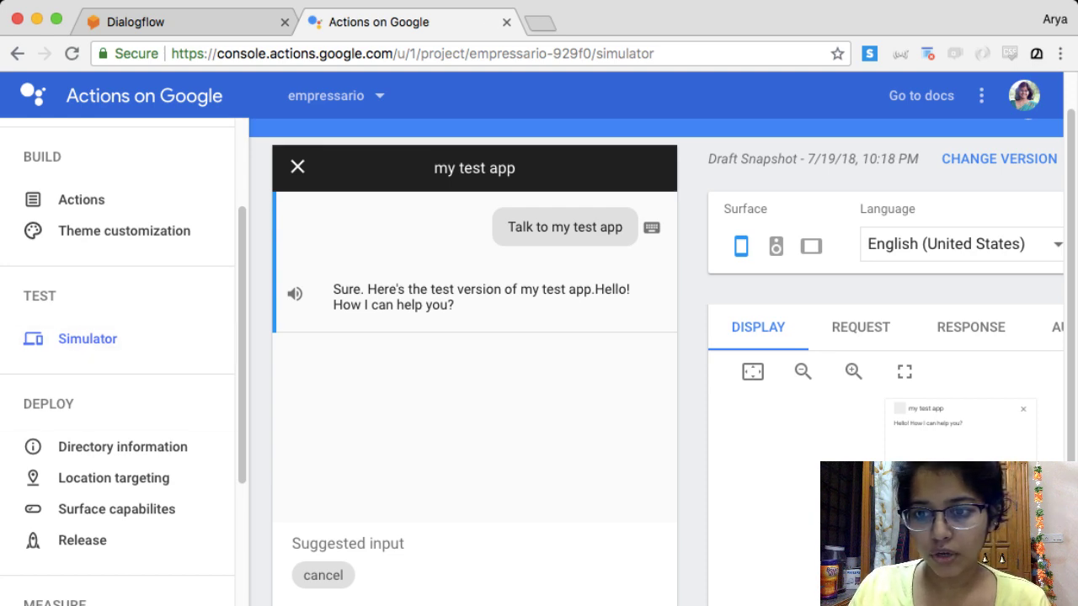
scroll(657, 378, "right", 5)
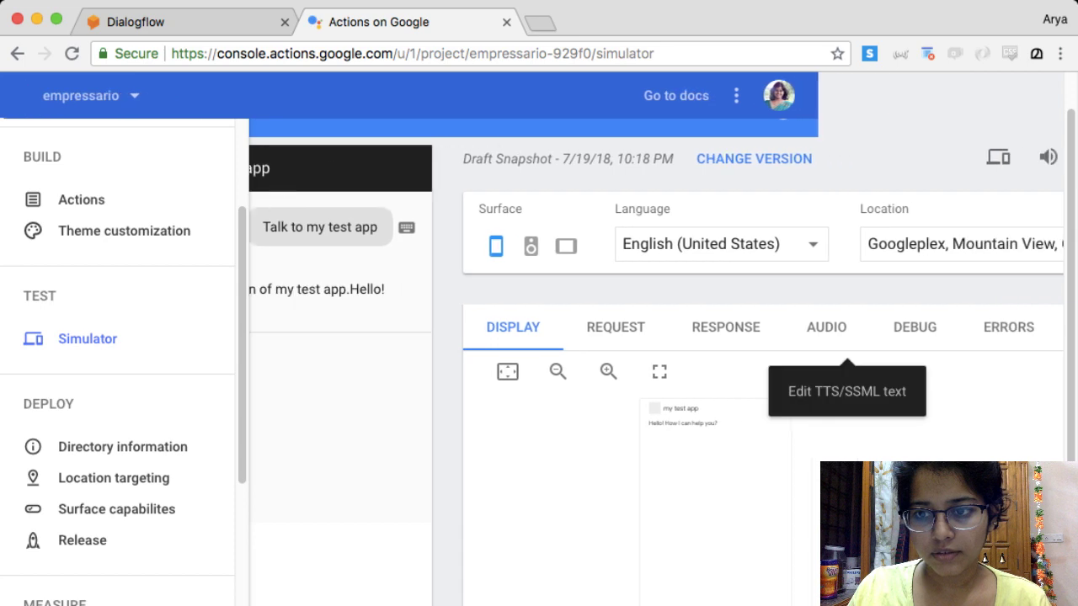
scroll(656, 379, "left", 2)
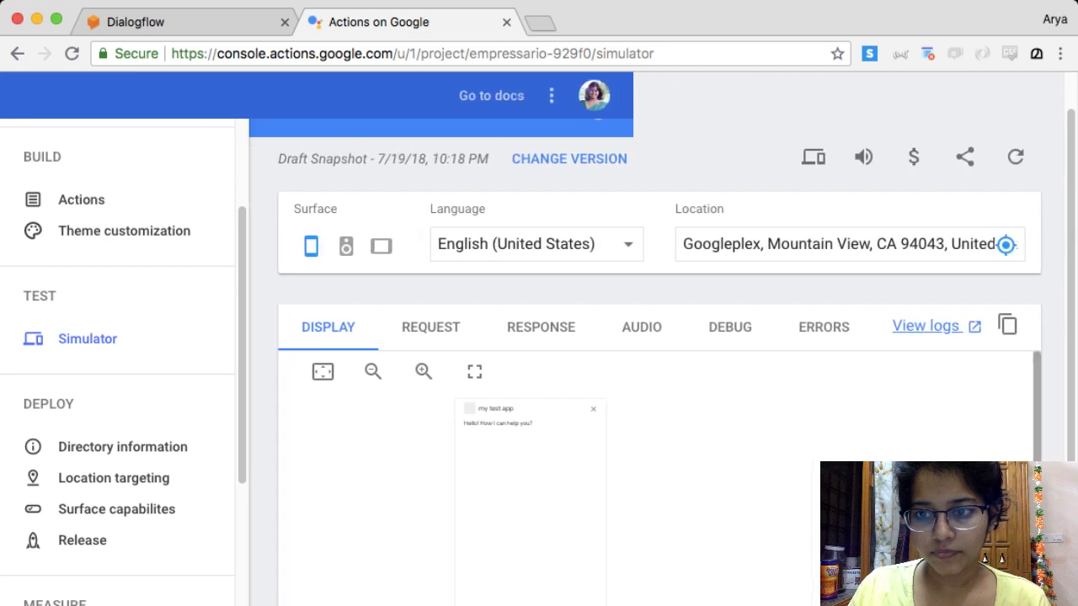
scroll(657, 378, "left", 5)
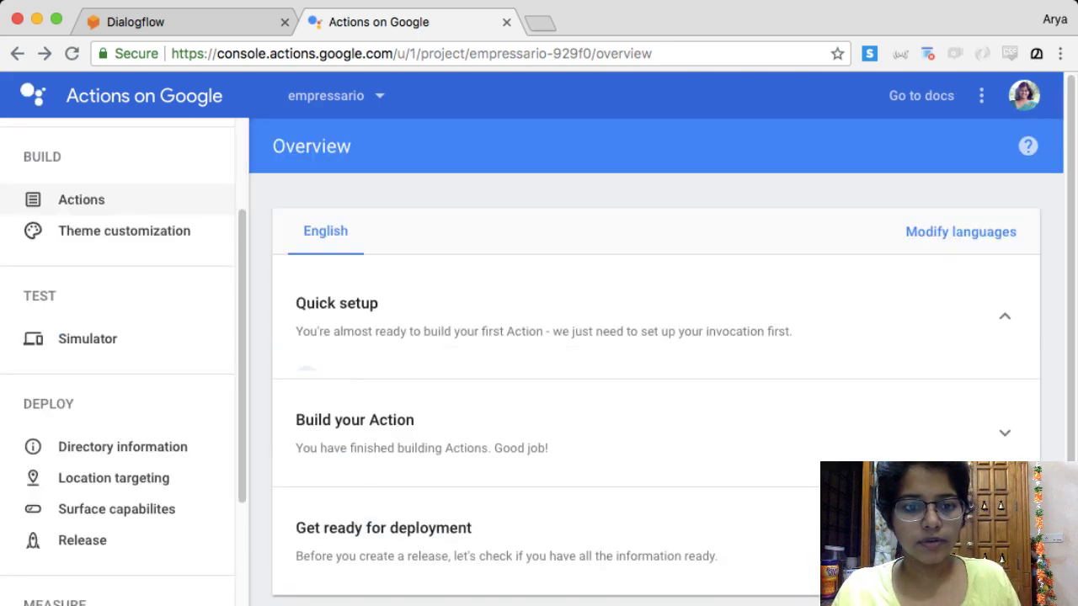
left_click(87, 338)
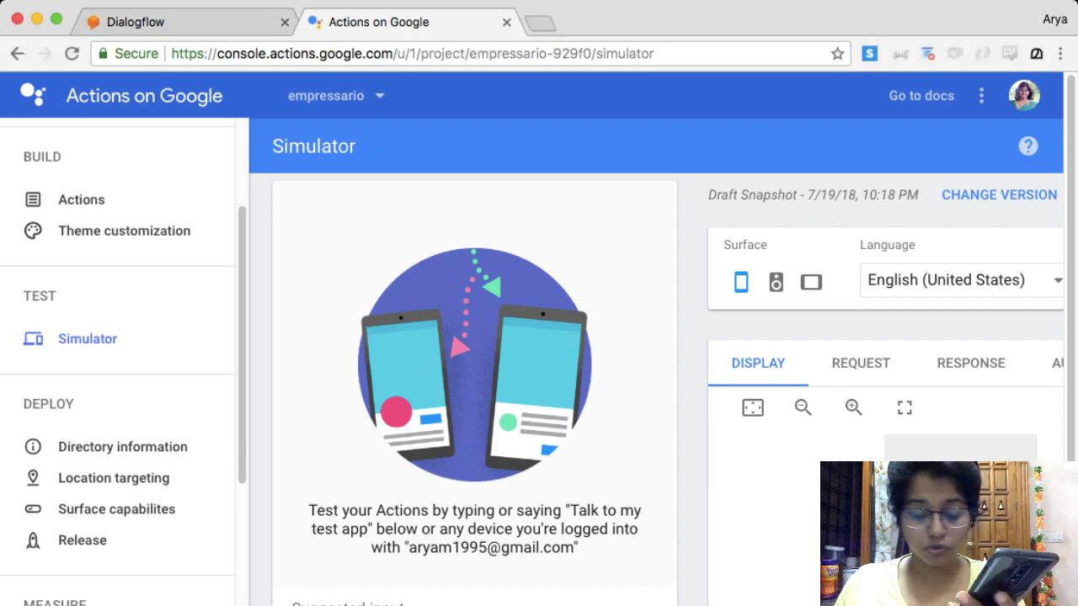
Step: Open the project's invocation settings, enter the display name "empressario" and play its pronunciation
scroll(662, 341, "down", 1)
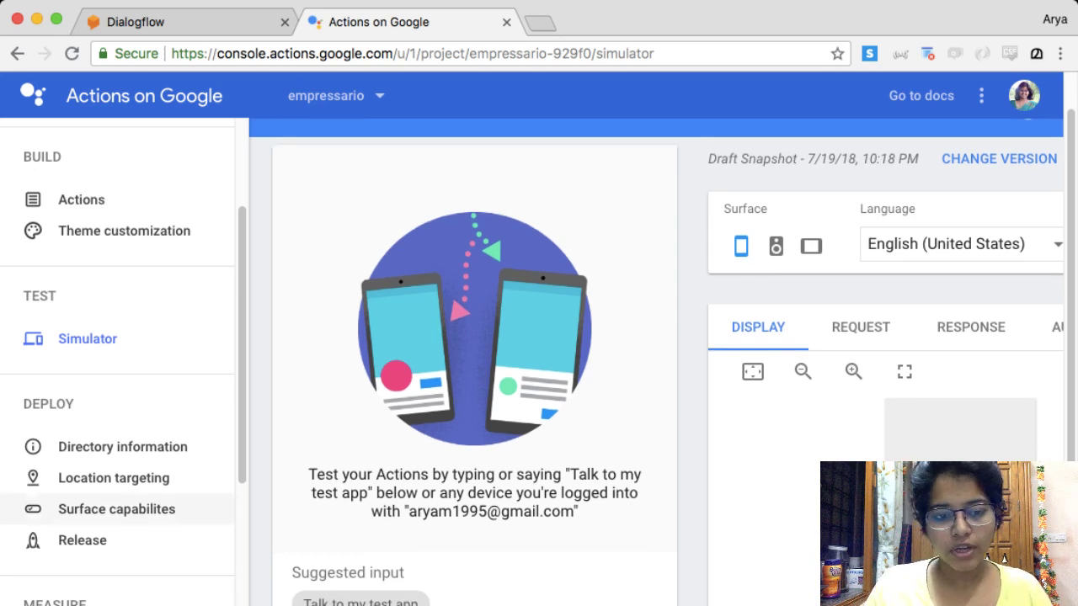
scroll(117, 337, "down", 3)
scroll(118, 362, "down", 2)
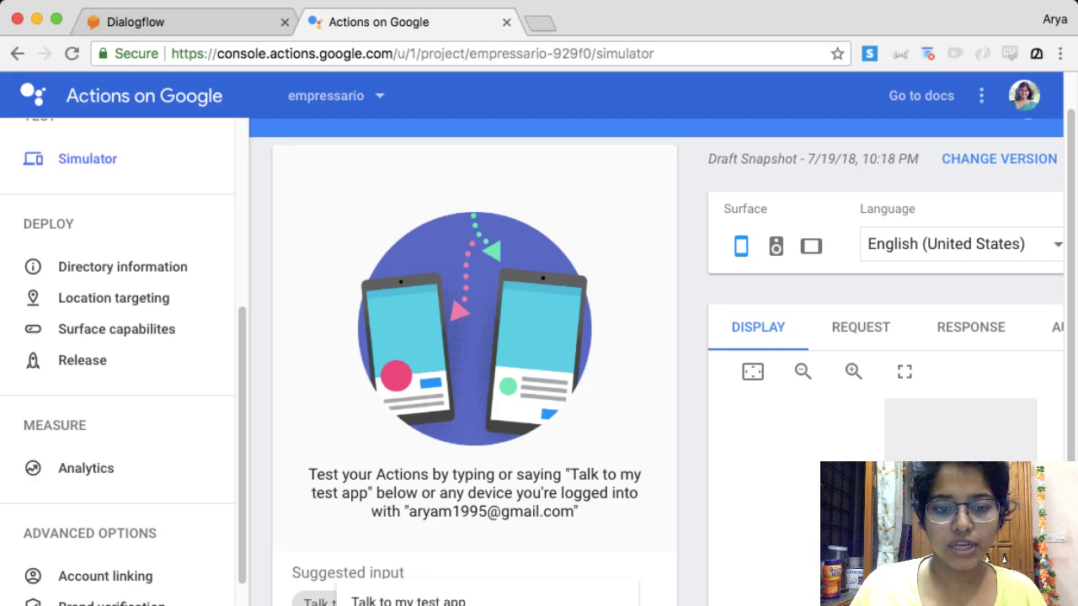
scroll(118, 360, "up", 4)
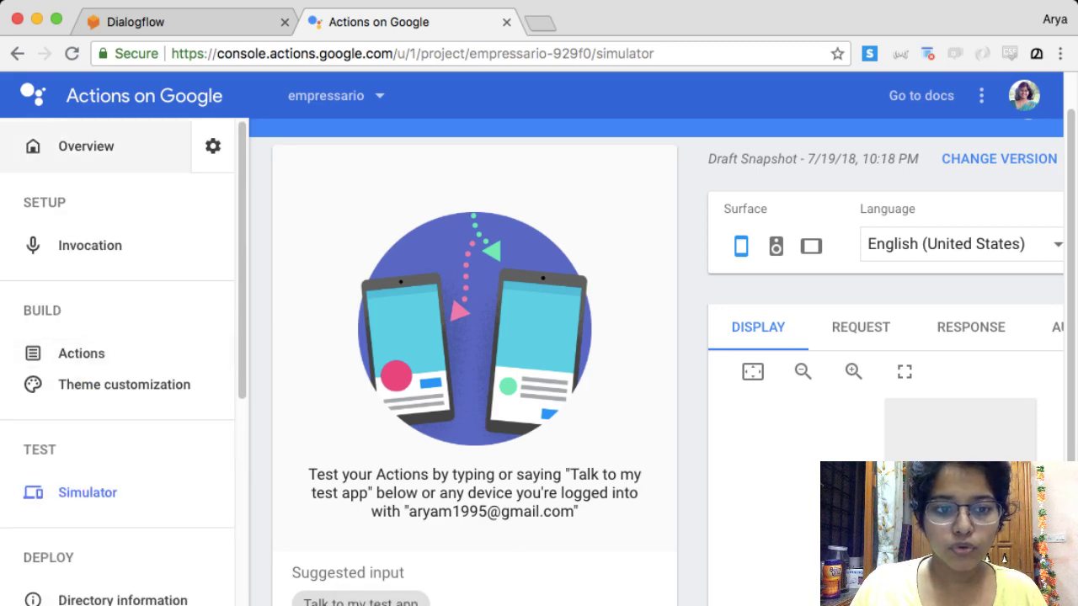
left_click(90, 245)
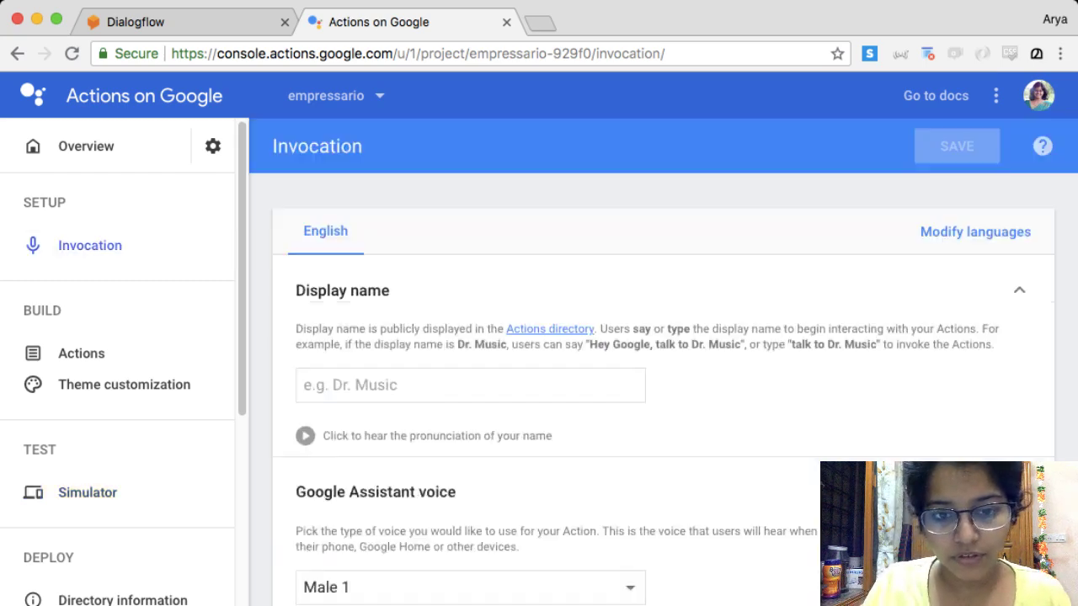
scroll(656, 353, "down", 1)
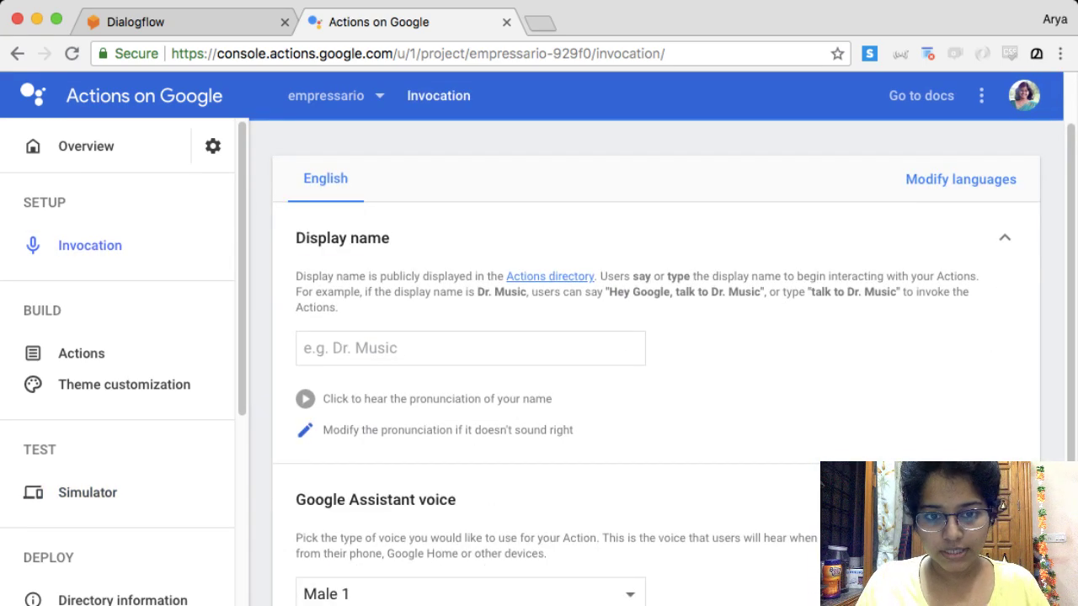
left_click(470, 347)
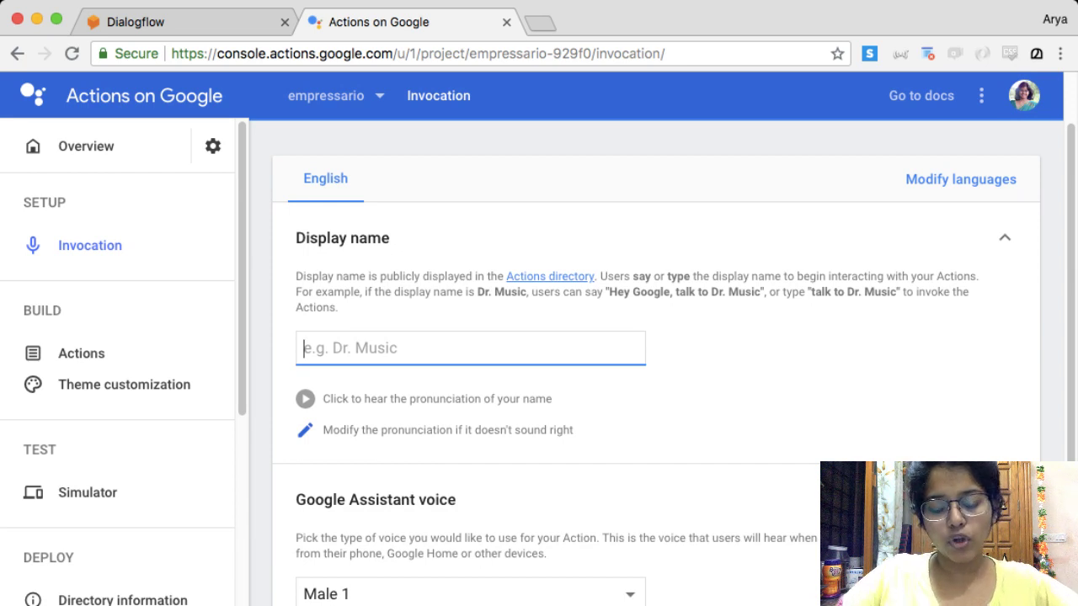
type("empressario")
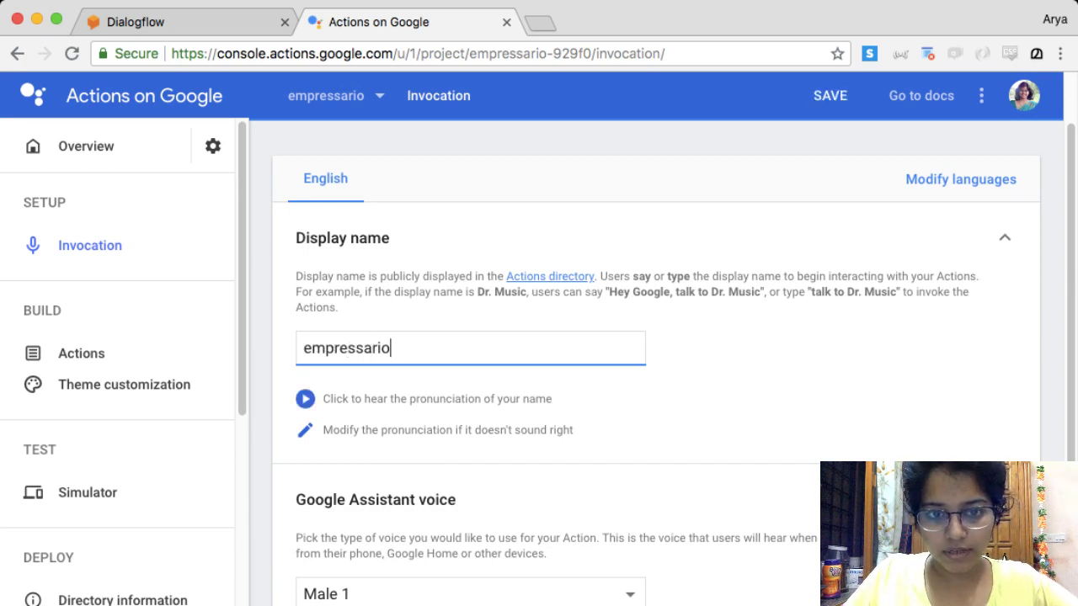
left_click(305, 398)
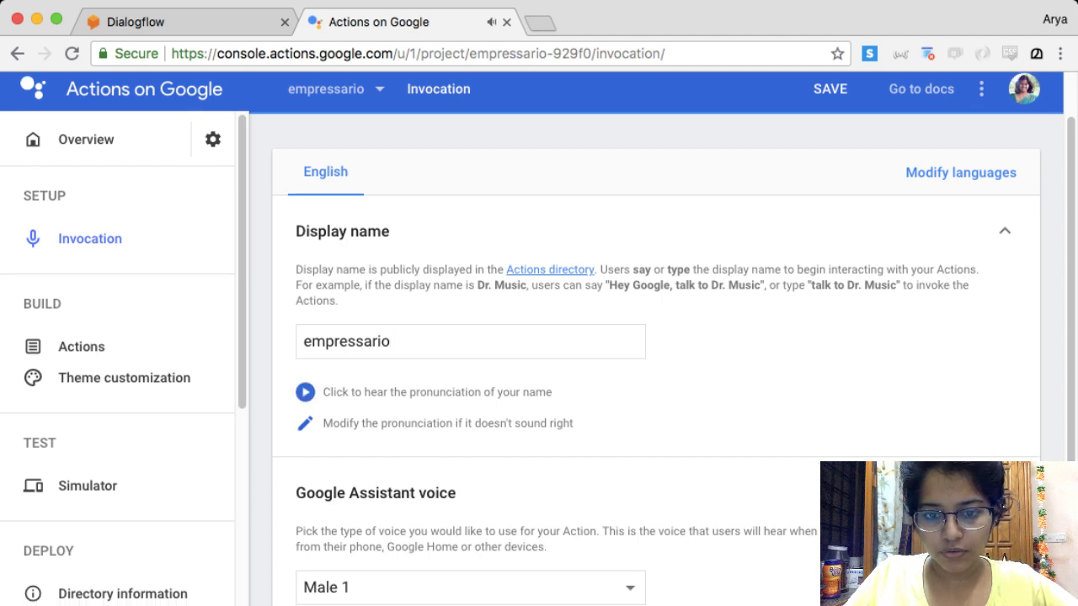
Step: Set the Google Assistant voice to Female 1 and save the invocation details
left_click(471, 593)
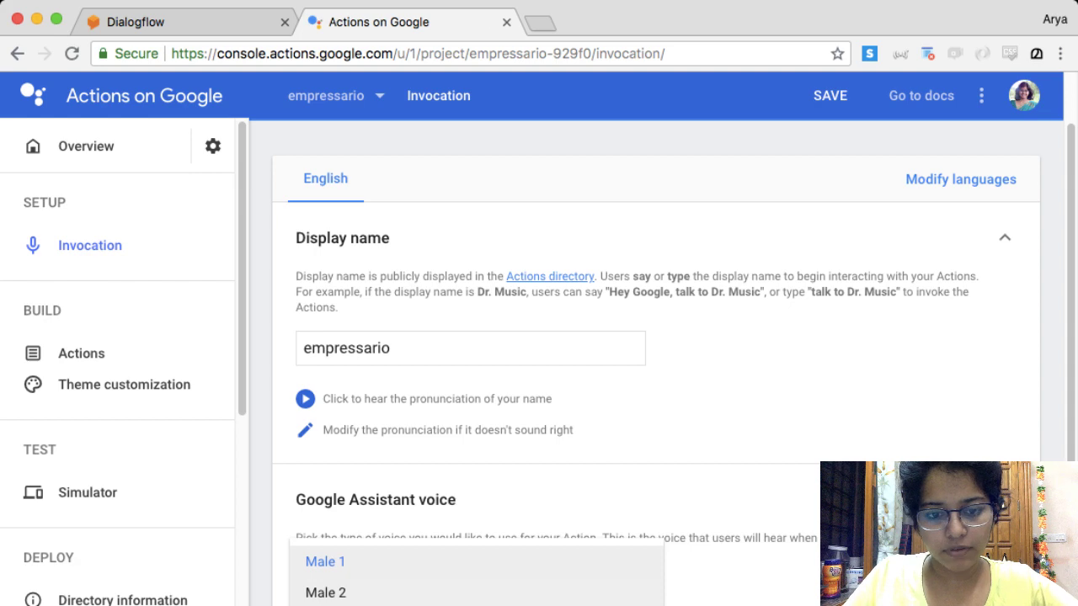
left_click(471, 604)
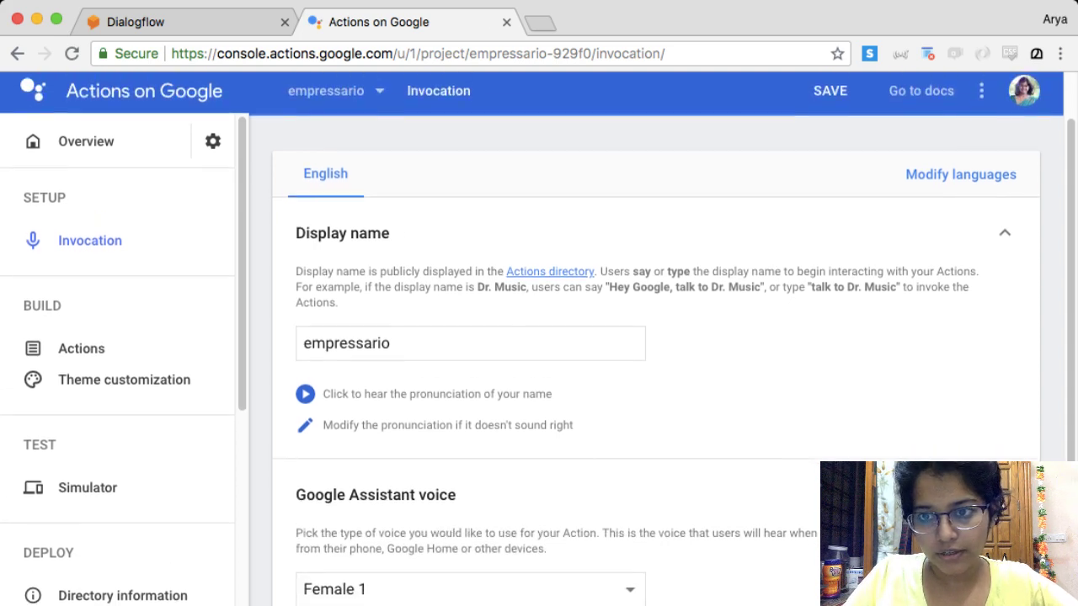
left_click(942, 146)
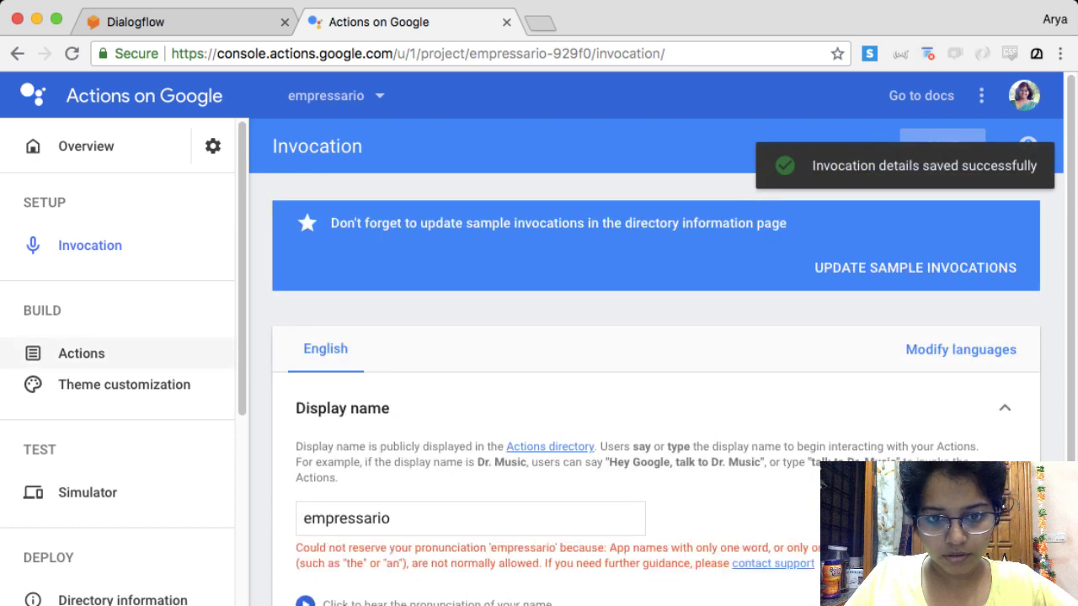
Step: Try changing the display name to "the empressario" and save the invocation details
scroll(662, 354, "down", 2)
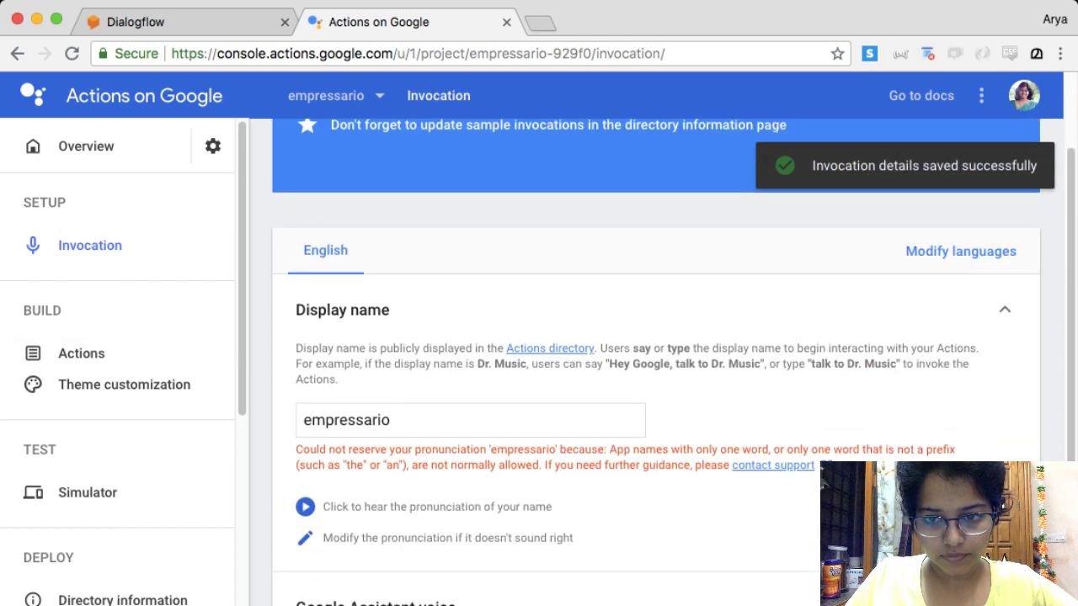
left_click(390, 419)
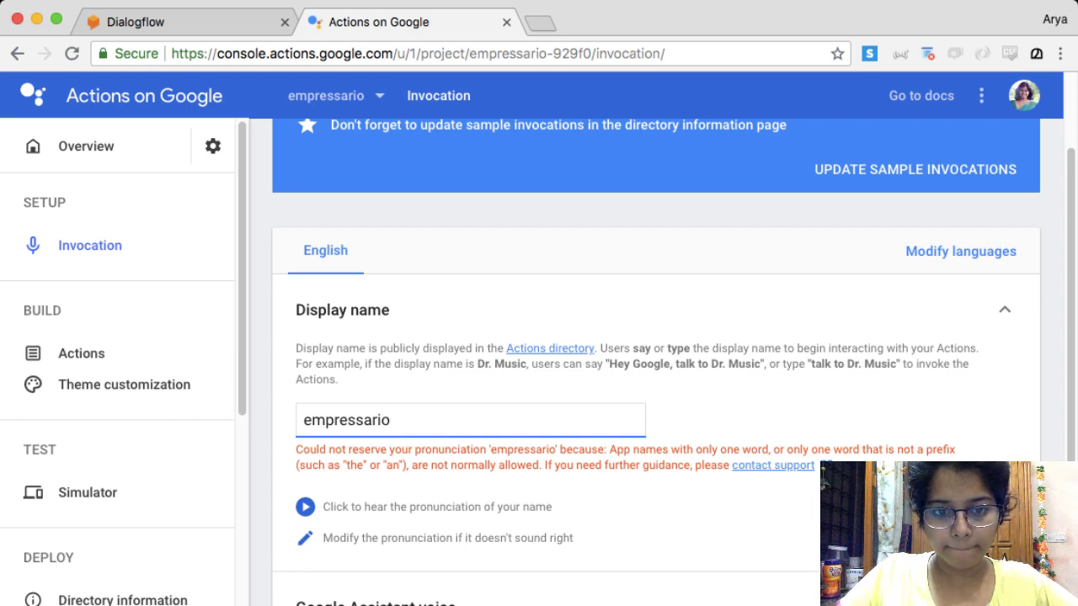
left_click(303, 419)
type("the")
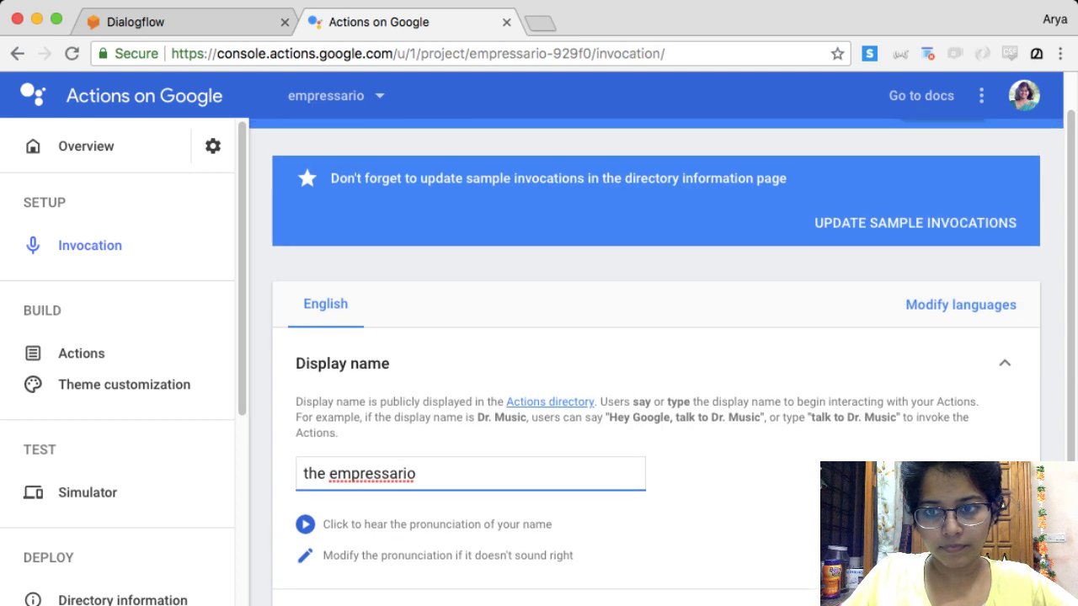
left_click(942, 146)
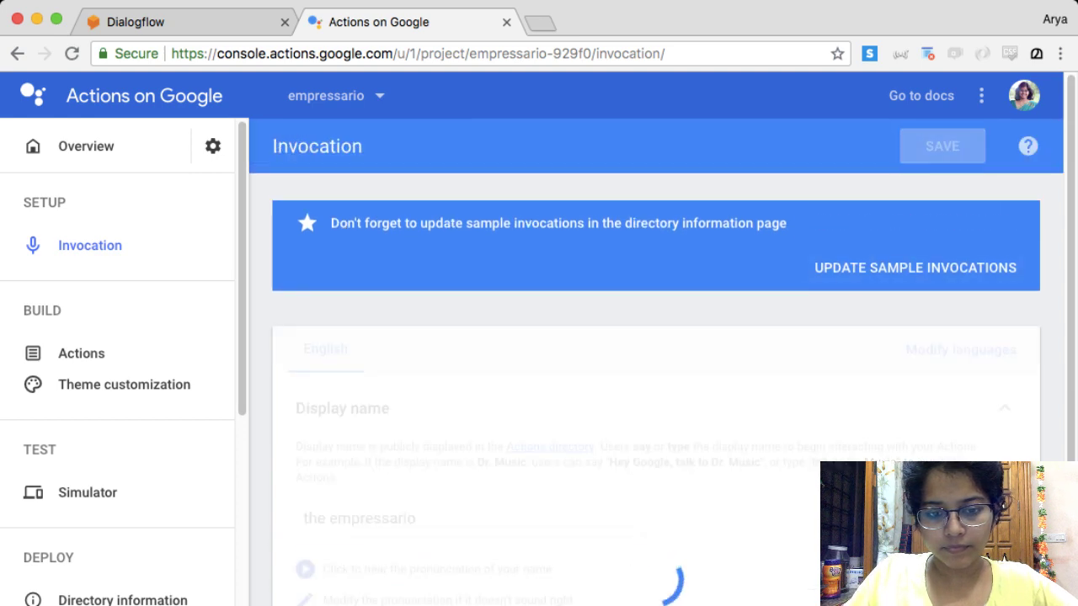
Step: Replace "the" with "xime" so the display name reads "xime empressario", and save the invocation details
scroll(661, 340, "down", 1)
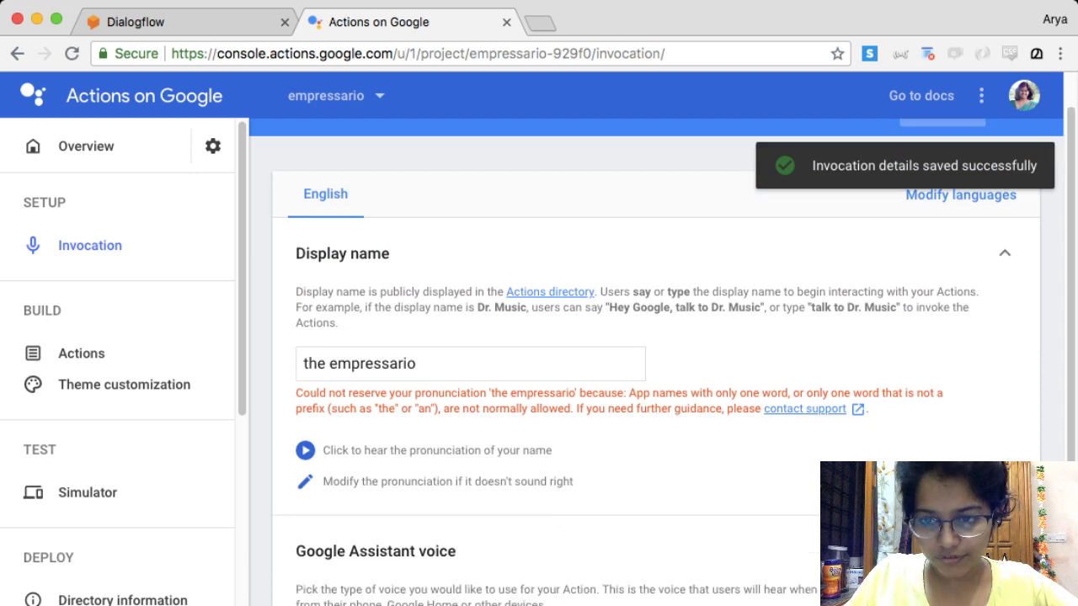
scroll(662, 356, "down", 1)
double_click(319, 337)
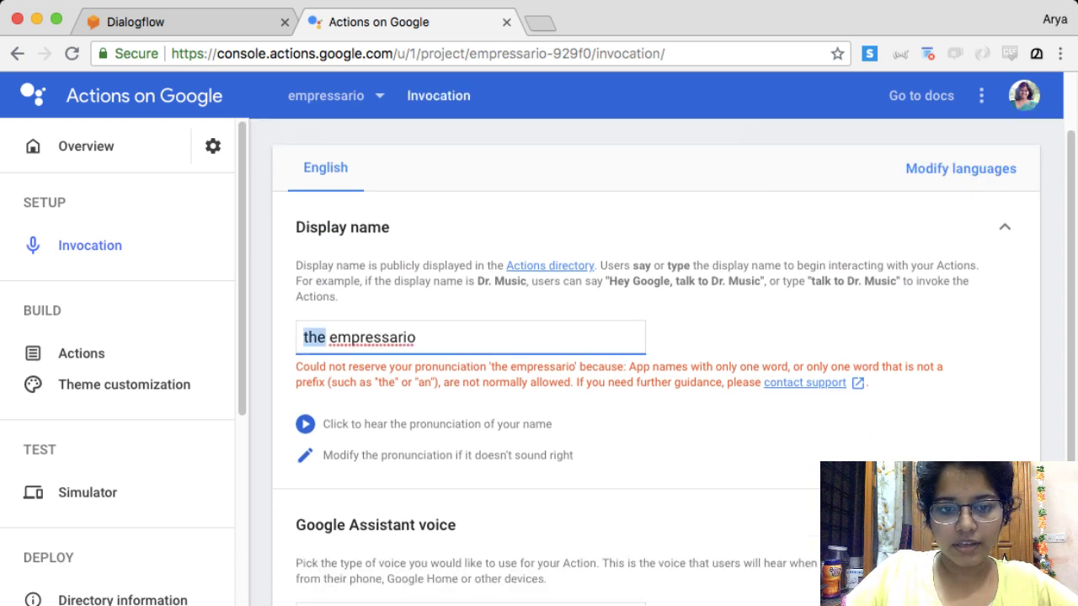
key("BackSpace")
type("xime")
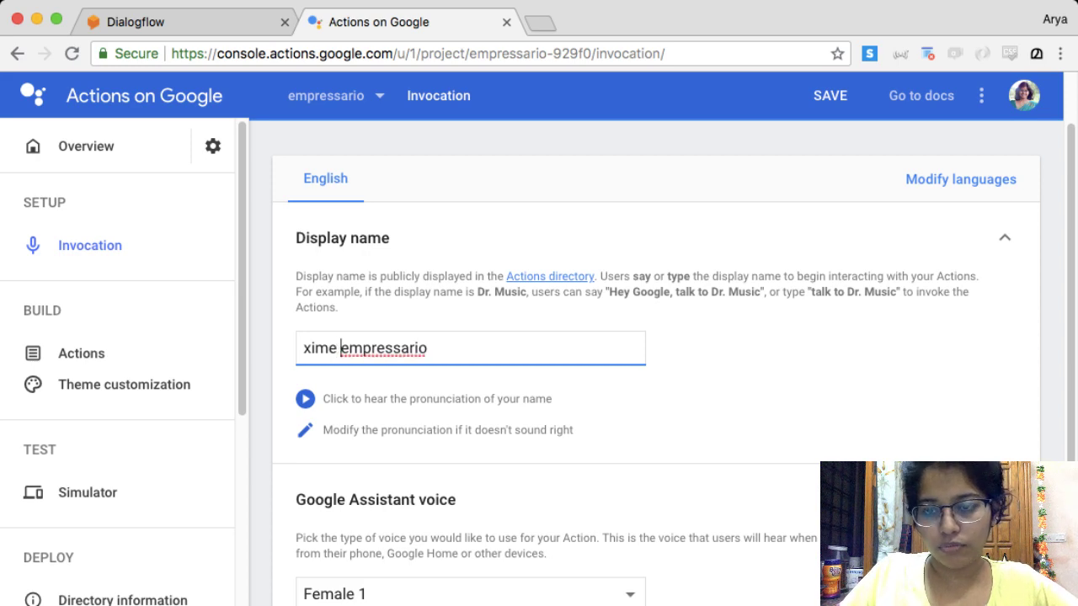
left_click(829, 95)
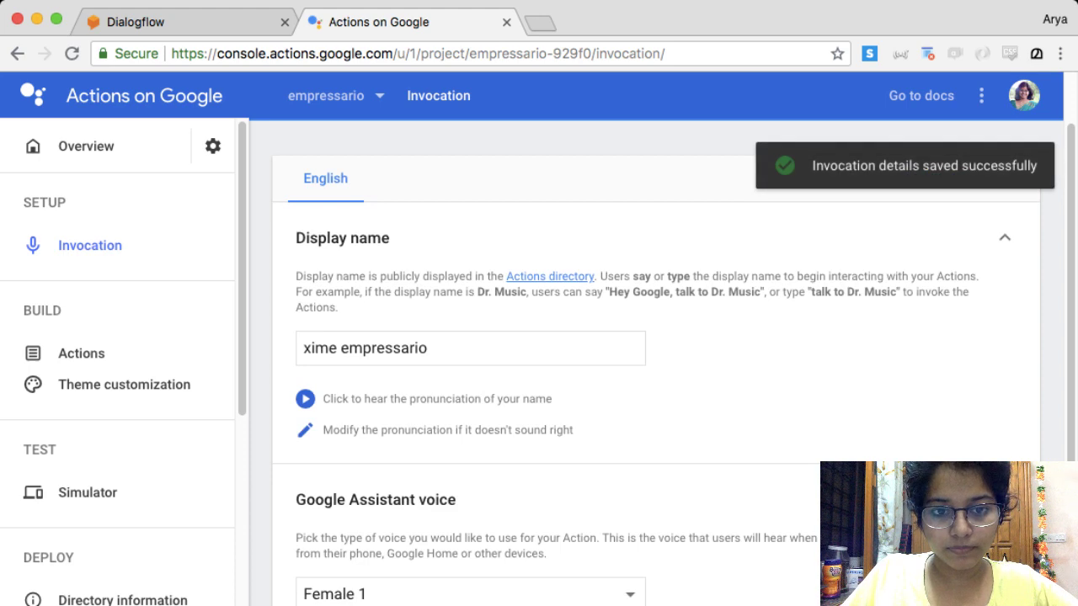
Step: Change the display name to "empressario club" and save the invocation details
double_click(320, 348)
key("BackSpace")
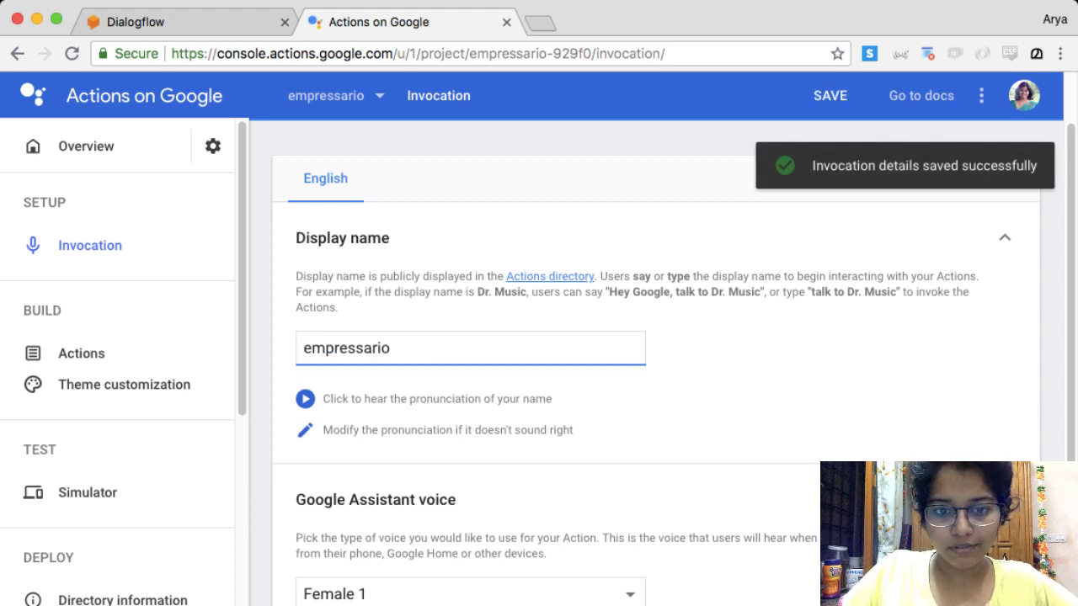
type("club")
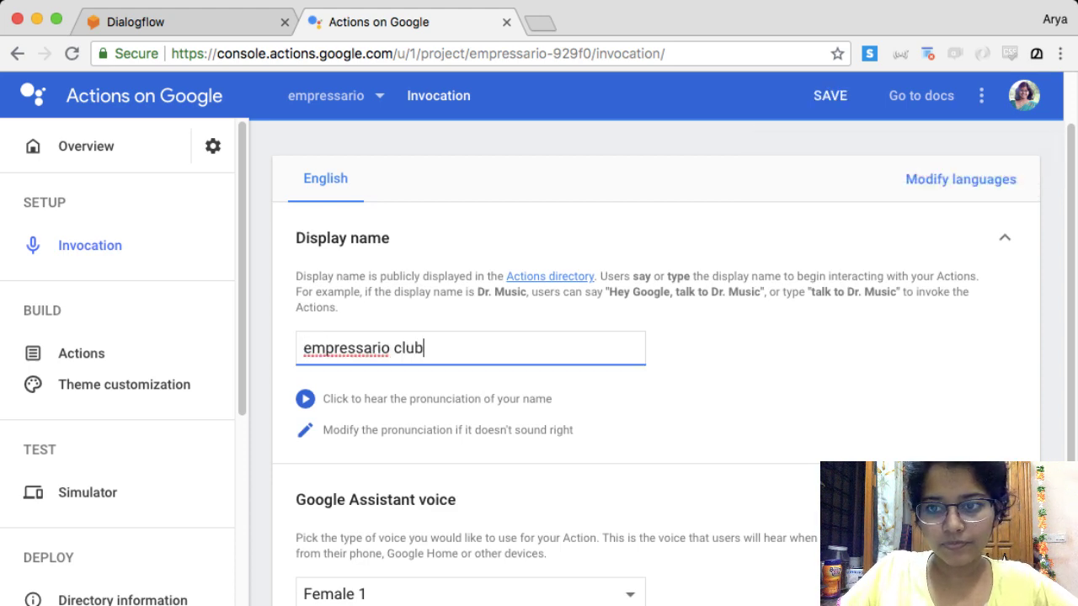
left_click(829, 95)
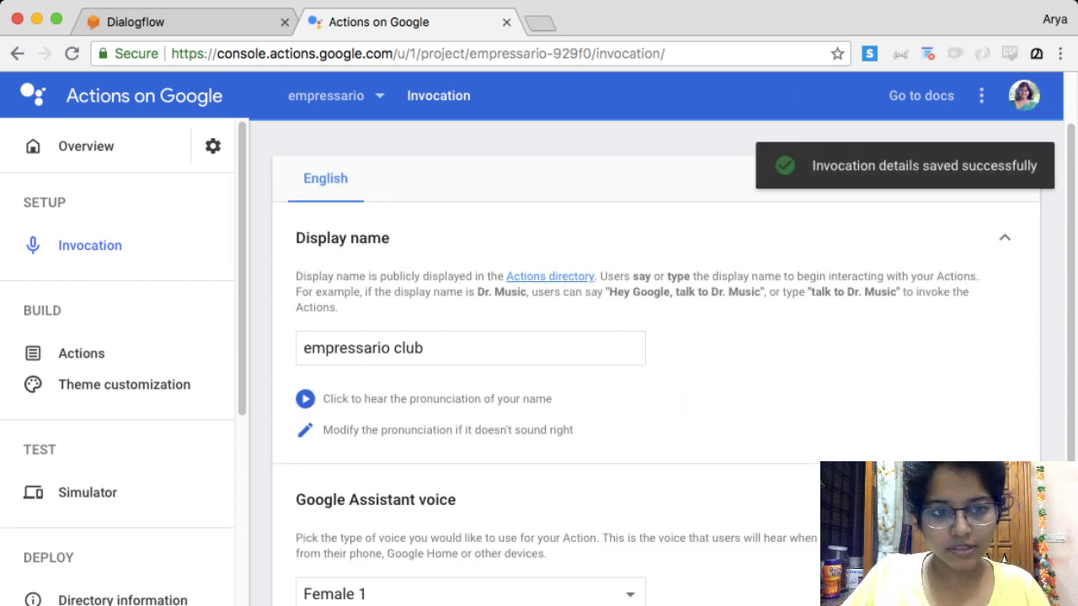
Step: View the simulator page, and review the production, beta and alpha options on the project's release page
left_click(88, 492)
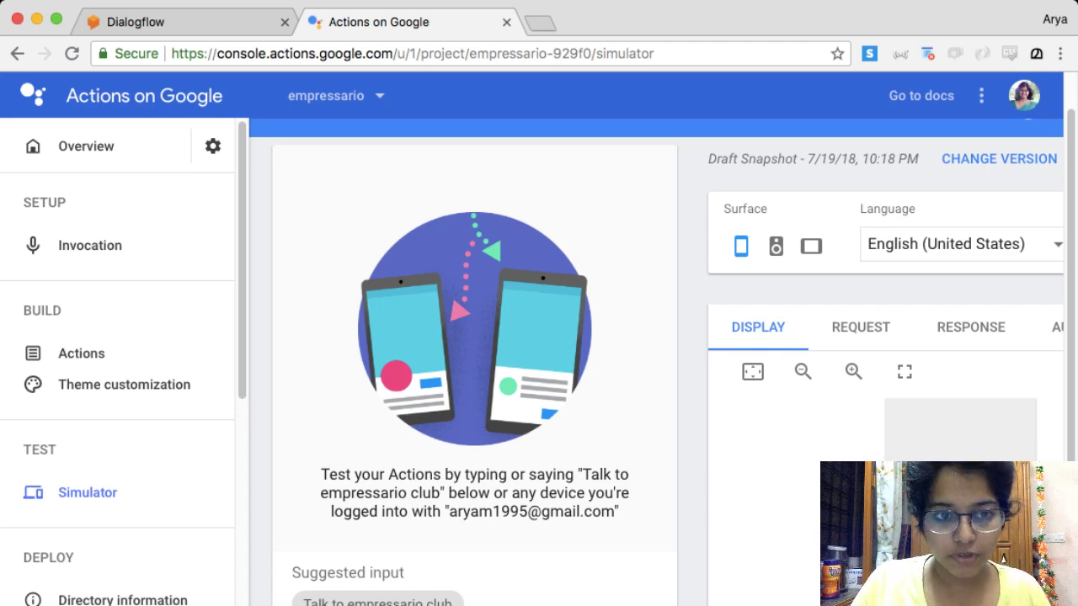
scroll(118, 440, "down", 5)
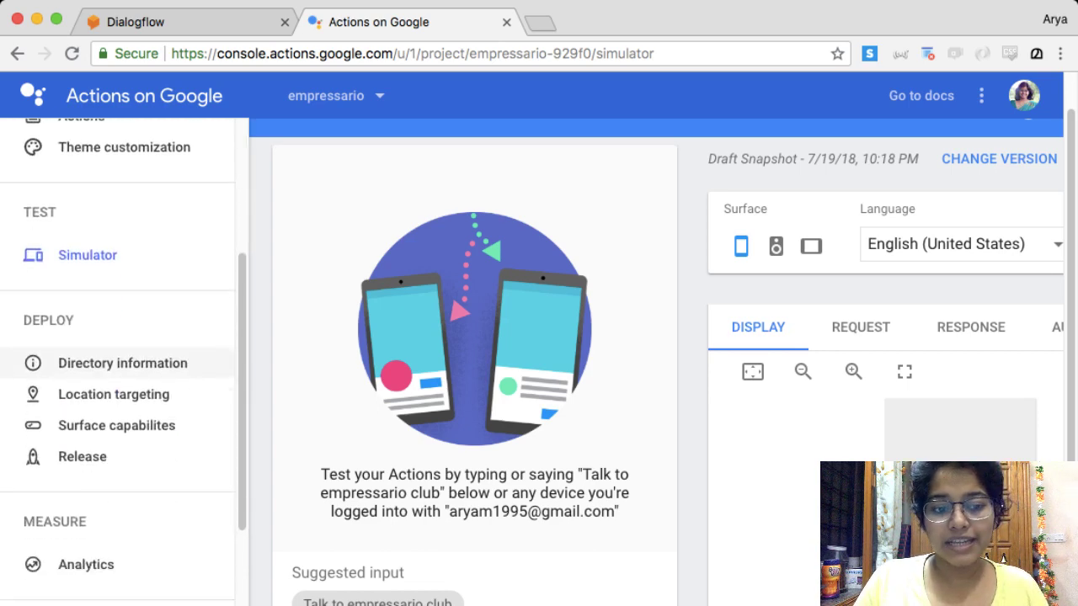
left_click(81, 439)
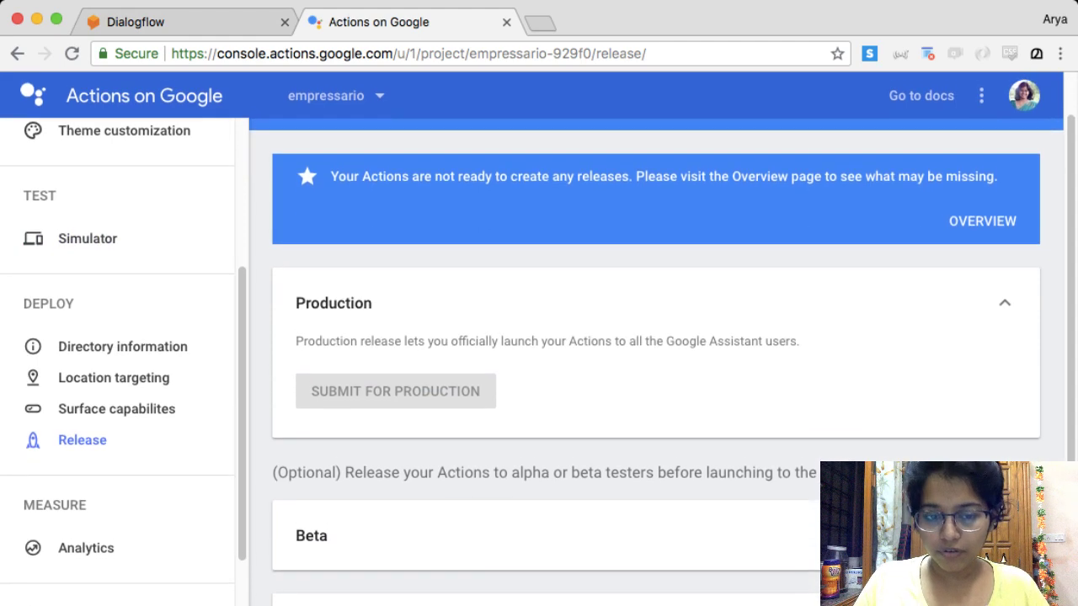
scroll(655, 357, "down", 3)
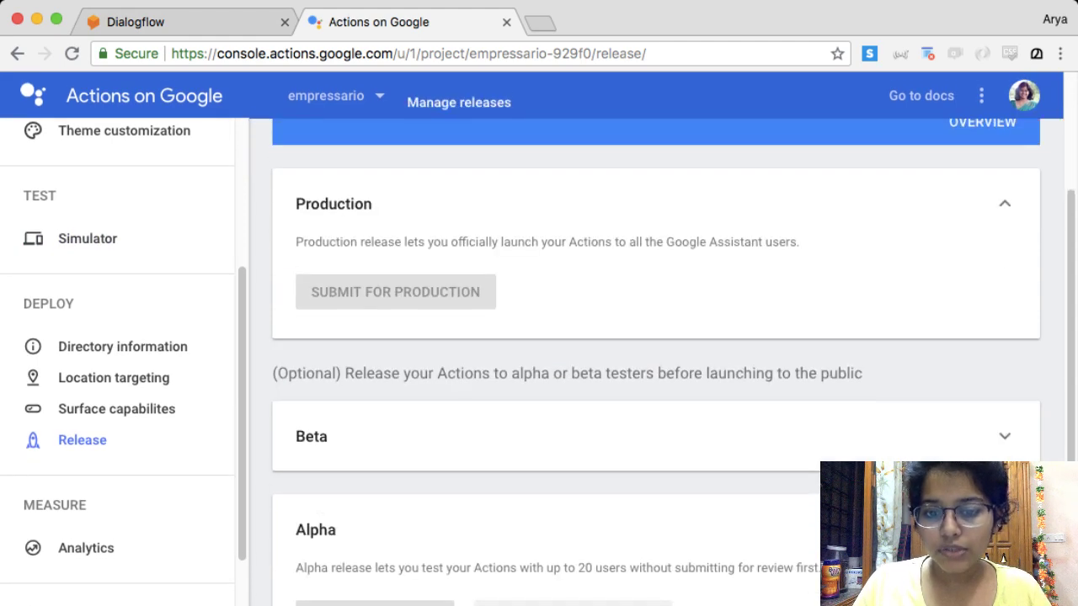
scroll(122, 346, "up", 4)
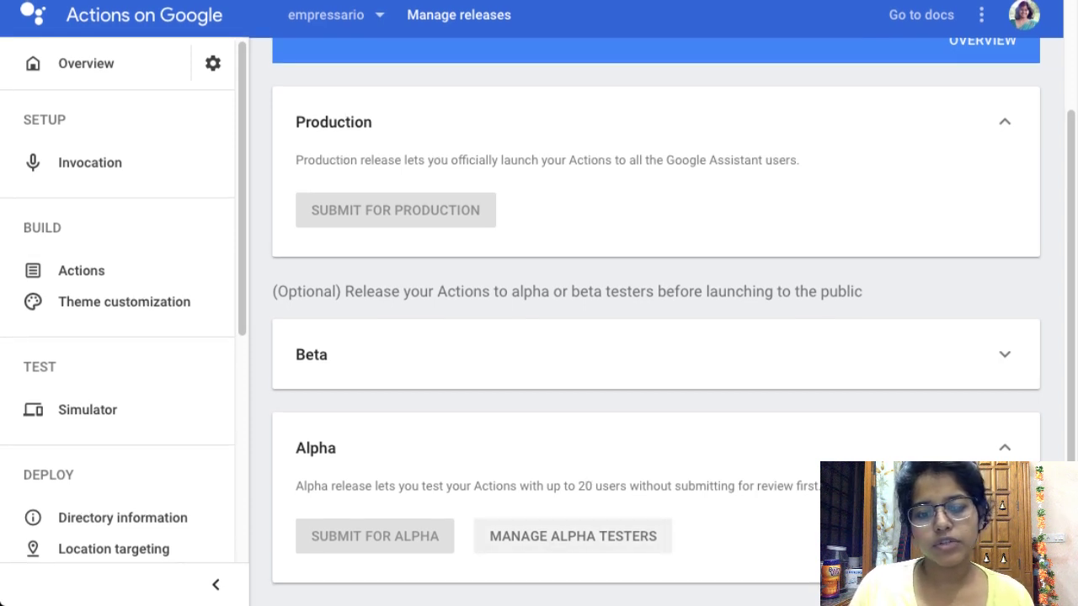
Step: Examine the opt-in link and testers list for managing alpha testers, and return to the release page
left_click(573, 535)
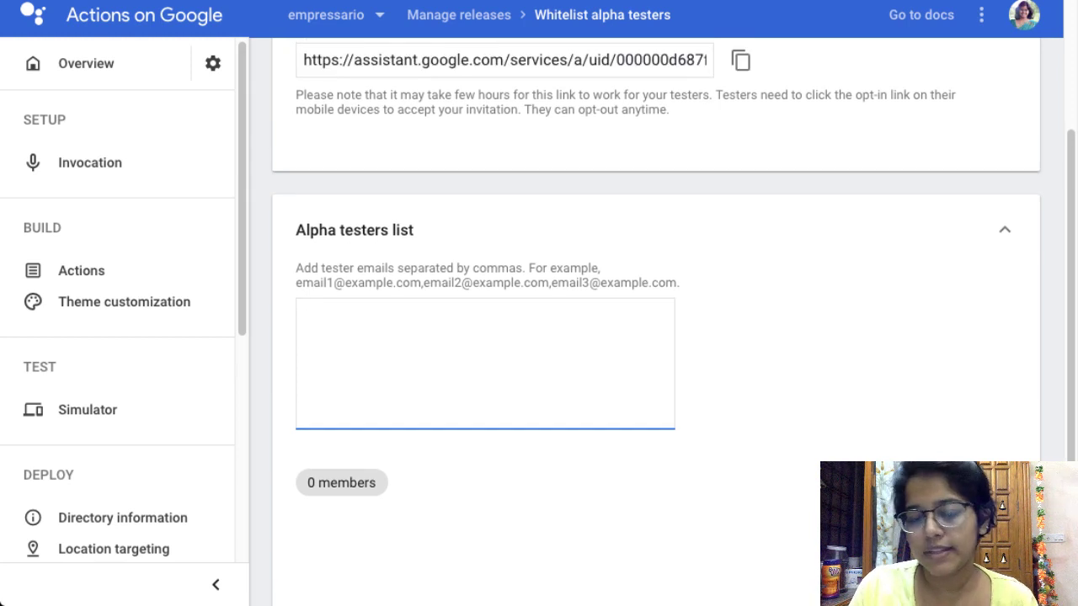
scroll(657, 337, "up", 1)
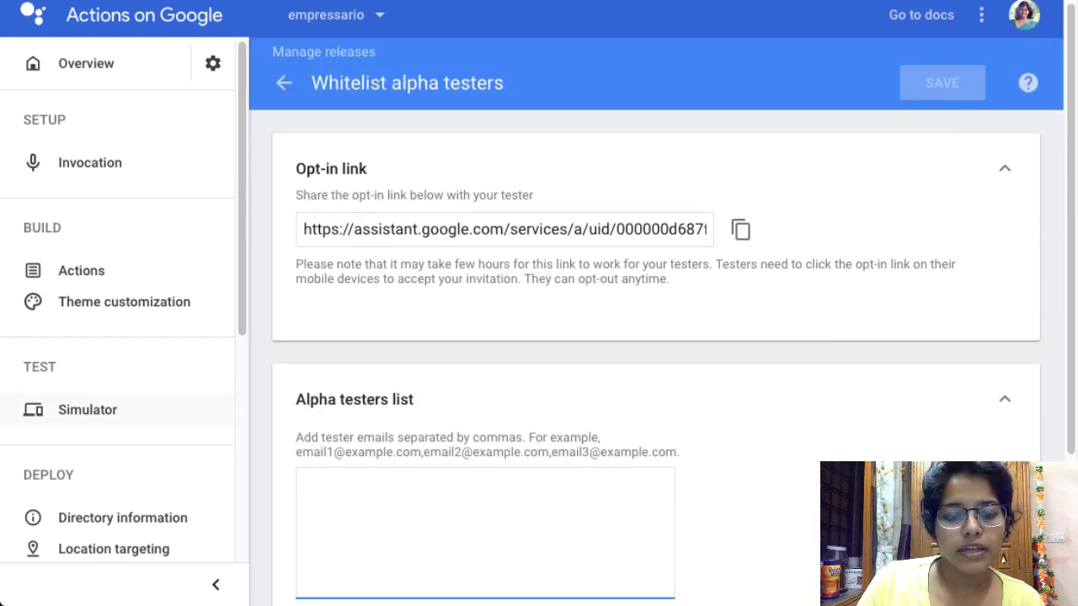
scroll(117, 320, "down", 4)
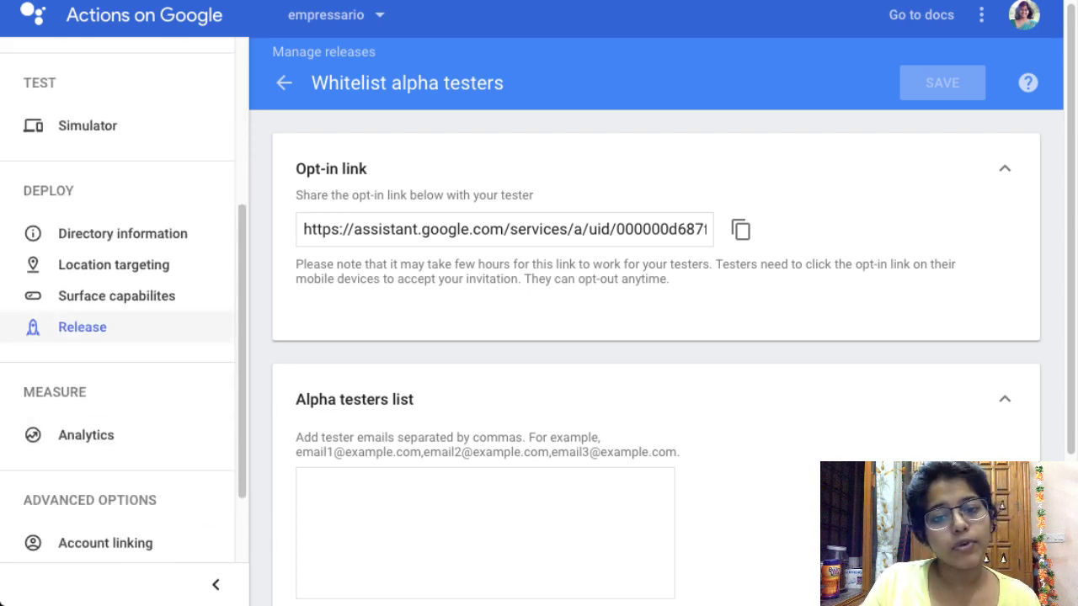
left_click(82, 326)
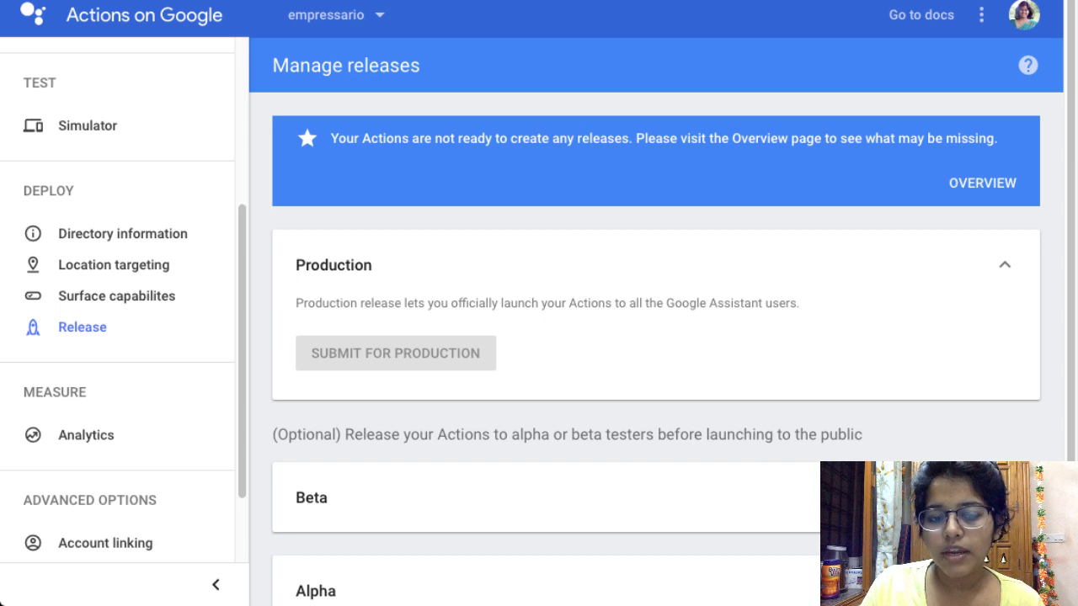
scroll(656, 320, "down", 1)
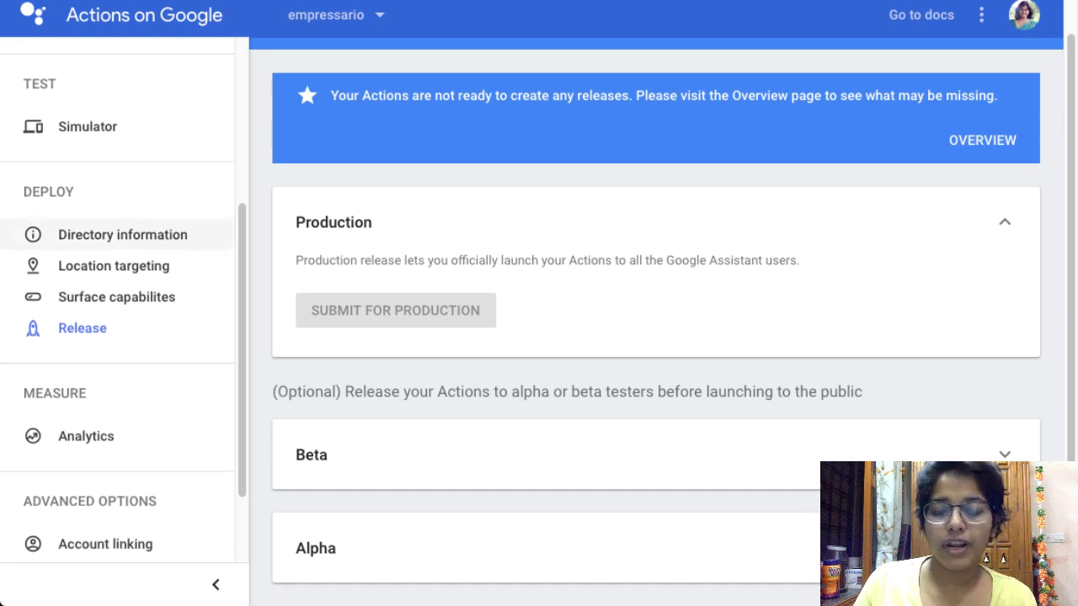
Step: Open the project overview and review the setup, build and deployment checklist for missing release requirements
scroll(117, 320, "up", 1)
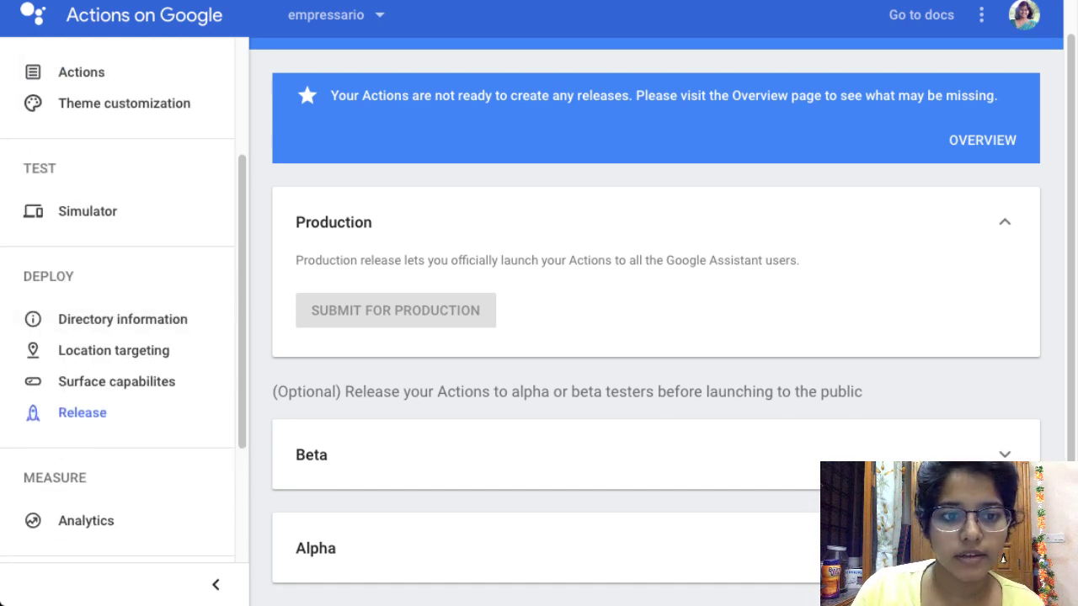
scroll(118, 320, "up", 3)
scroll(656, 320, "up", 1)
left_click(86, 65)
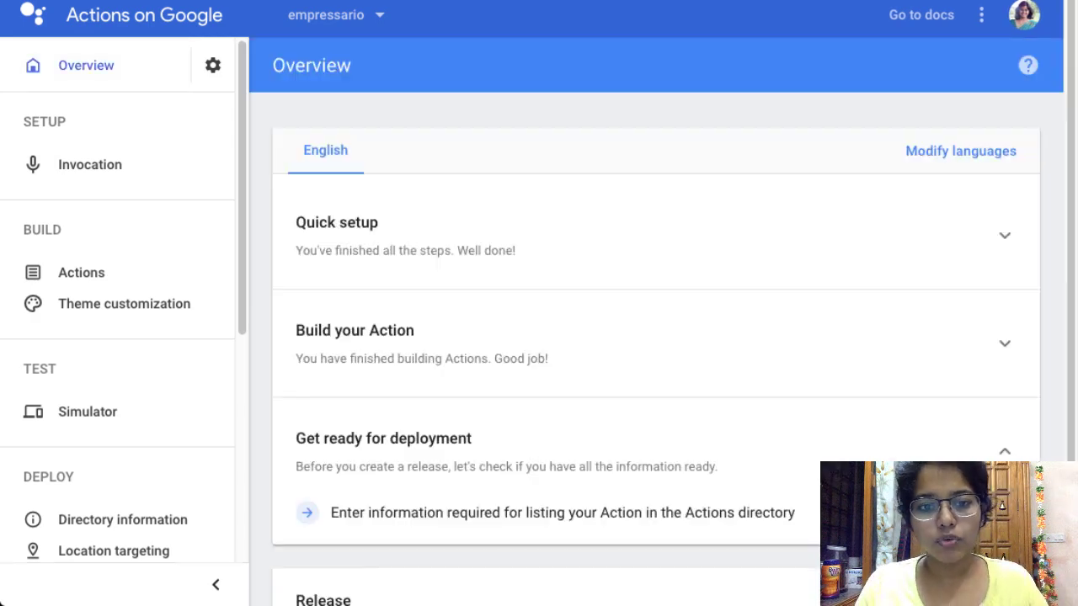
scroll(656, 320, "down", 1)
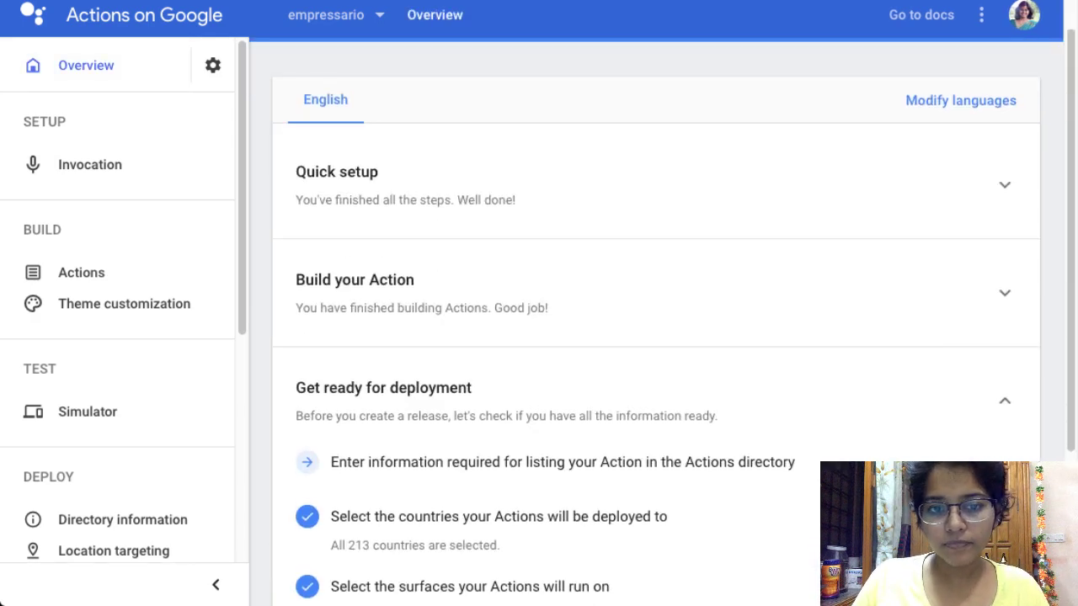
scroll(656, 320, "down", 2)
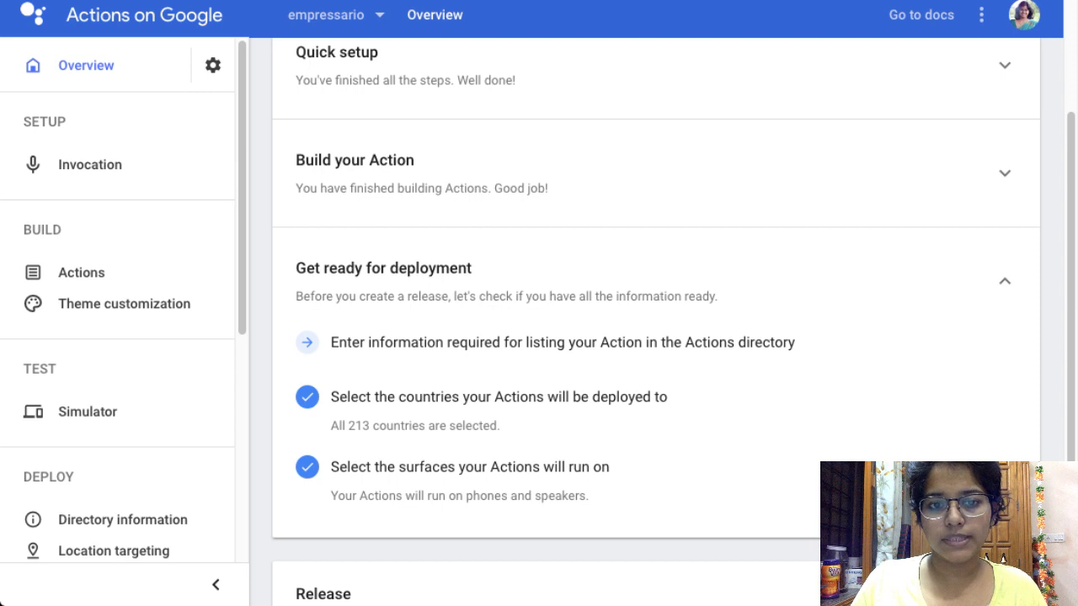
scroll(470, 368, "down", 2)
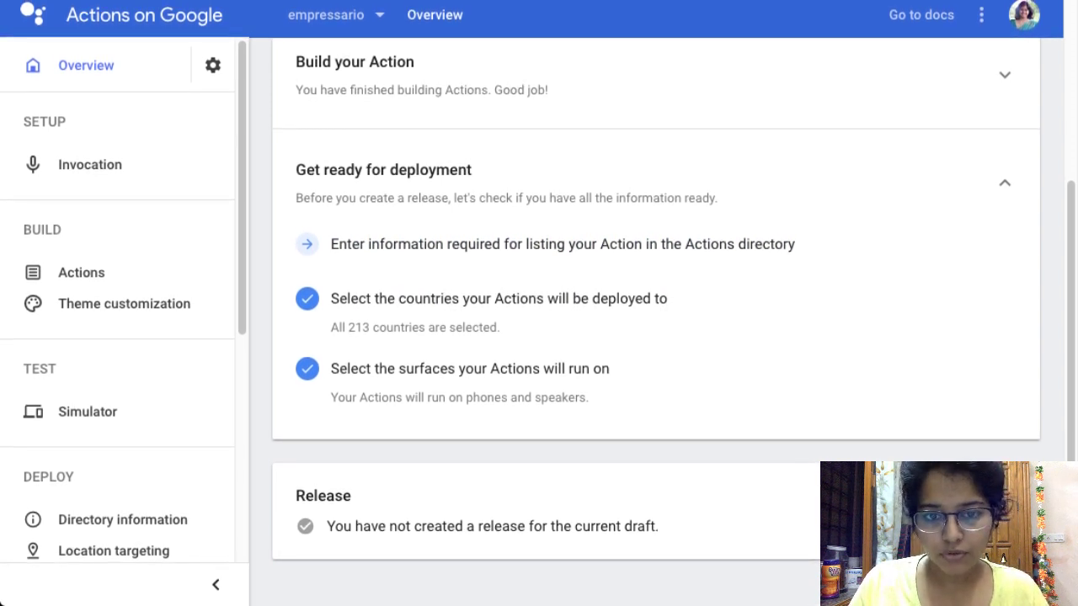
Step: Open the directory information required for listing the Action and review its sections, from Description to Additional Information
left_click(563, 244)
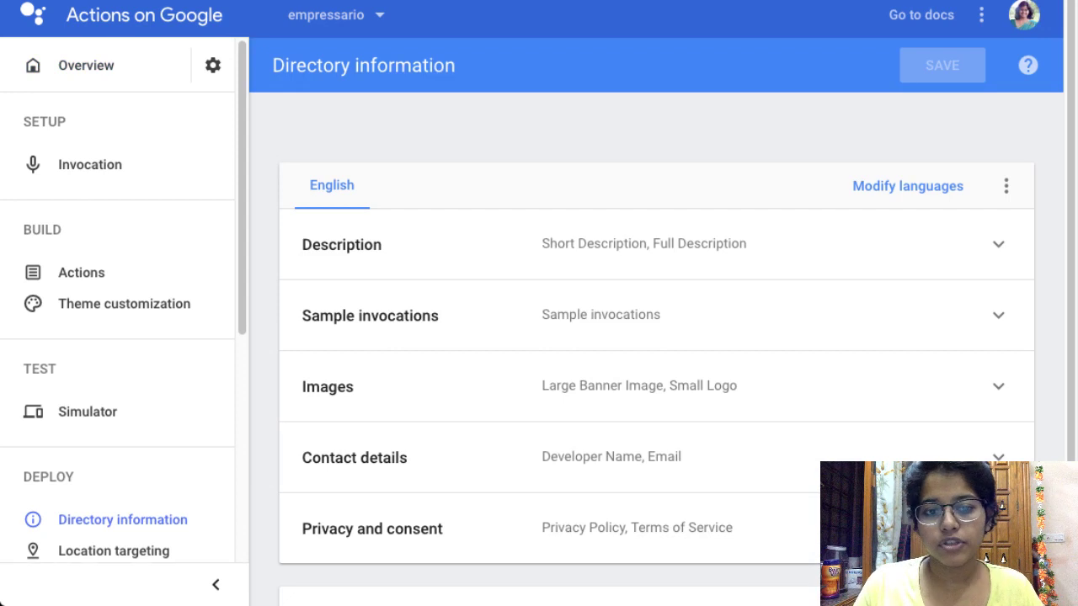
scroll(656, 337, "down", 1)
scroll(656, 337, "down", 2)
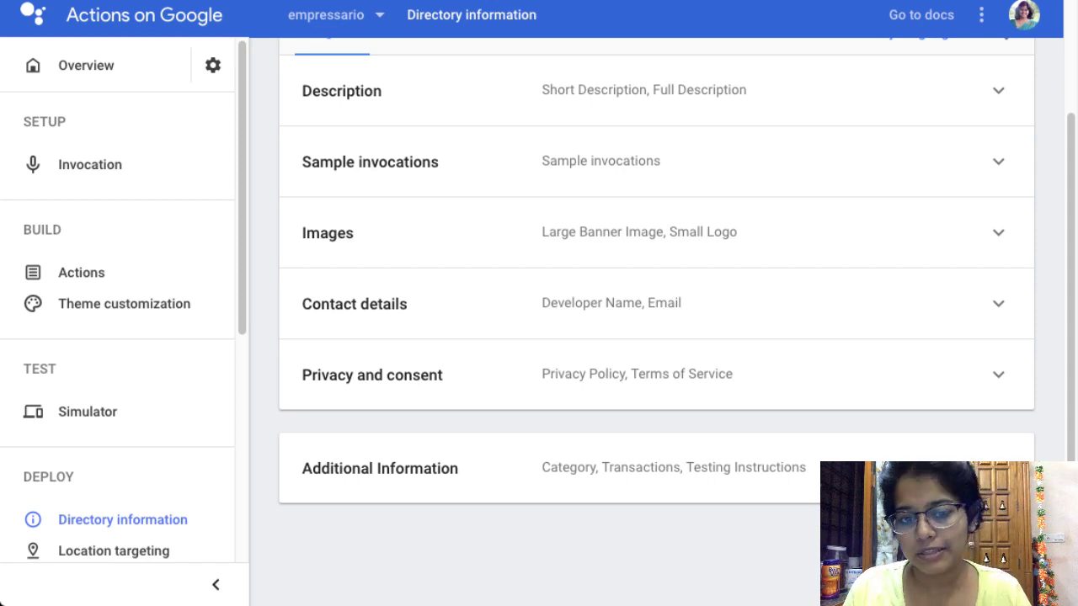
scroll(657, 278, "down", 1)
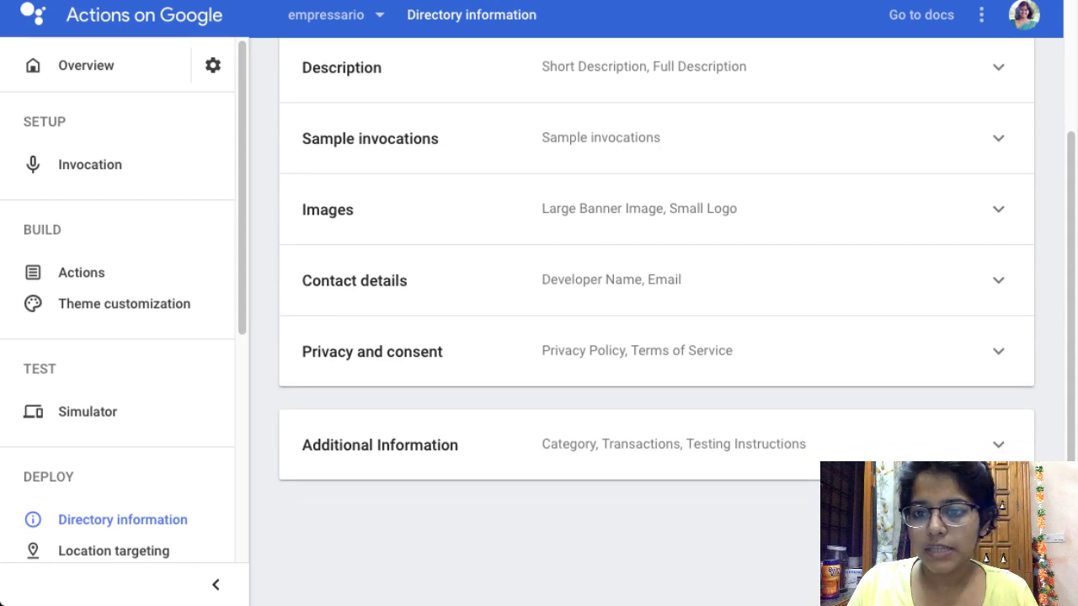
scroll(657, 278, "up", 3)
scroll(657, 278, "down", 3)
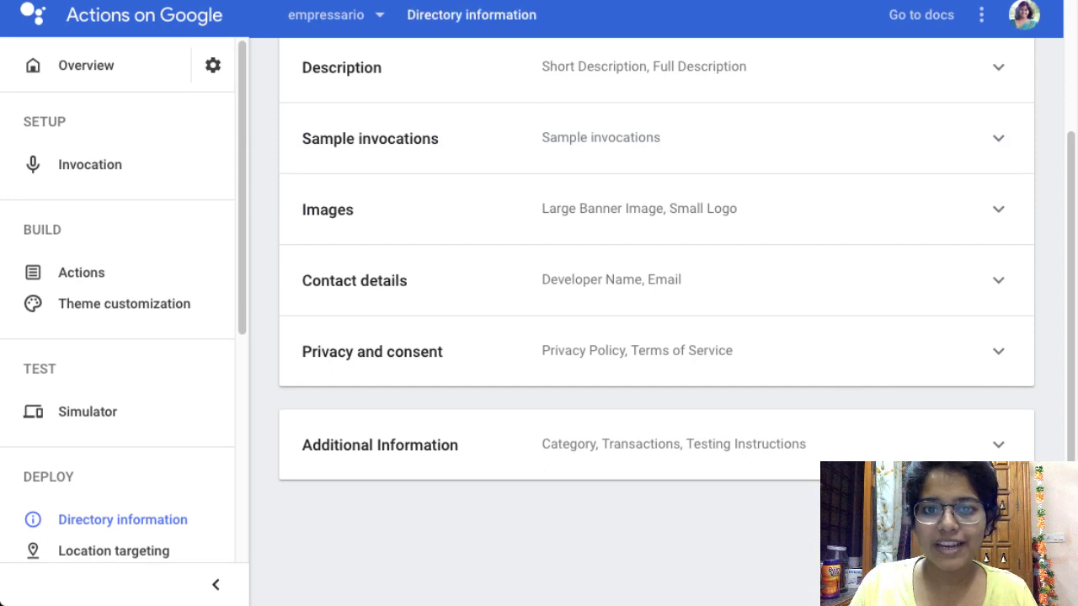